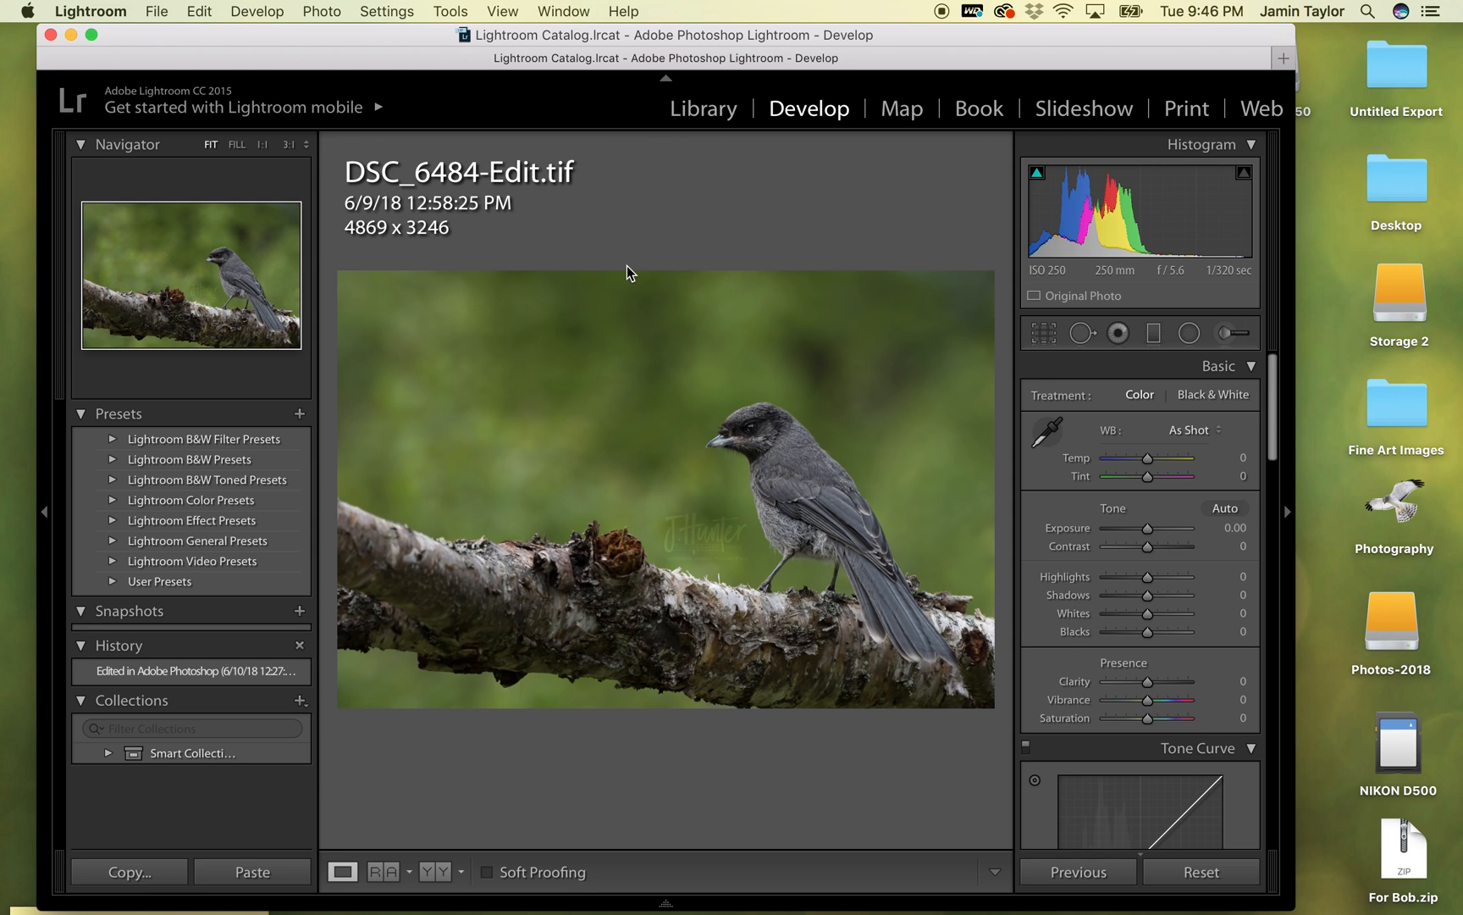
- Switch to the raw photo DSC_6484.NEF and crop it at its original aspect ratio to about 4878 x 3252, keeping the bird and branch
key("Right")
key("Right")
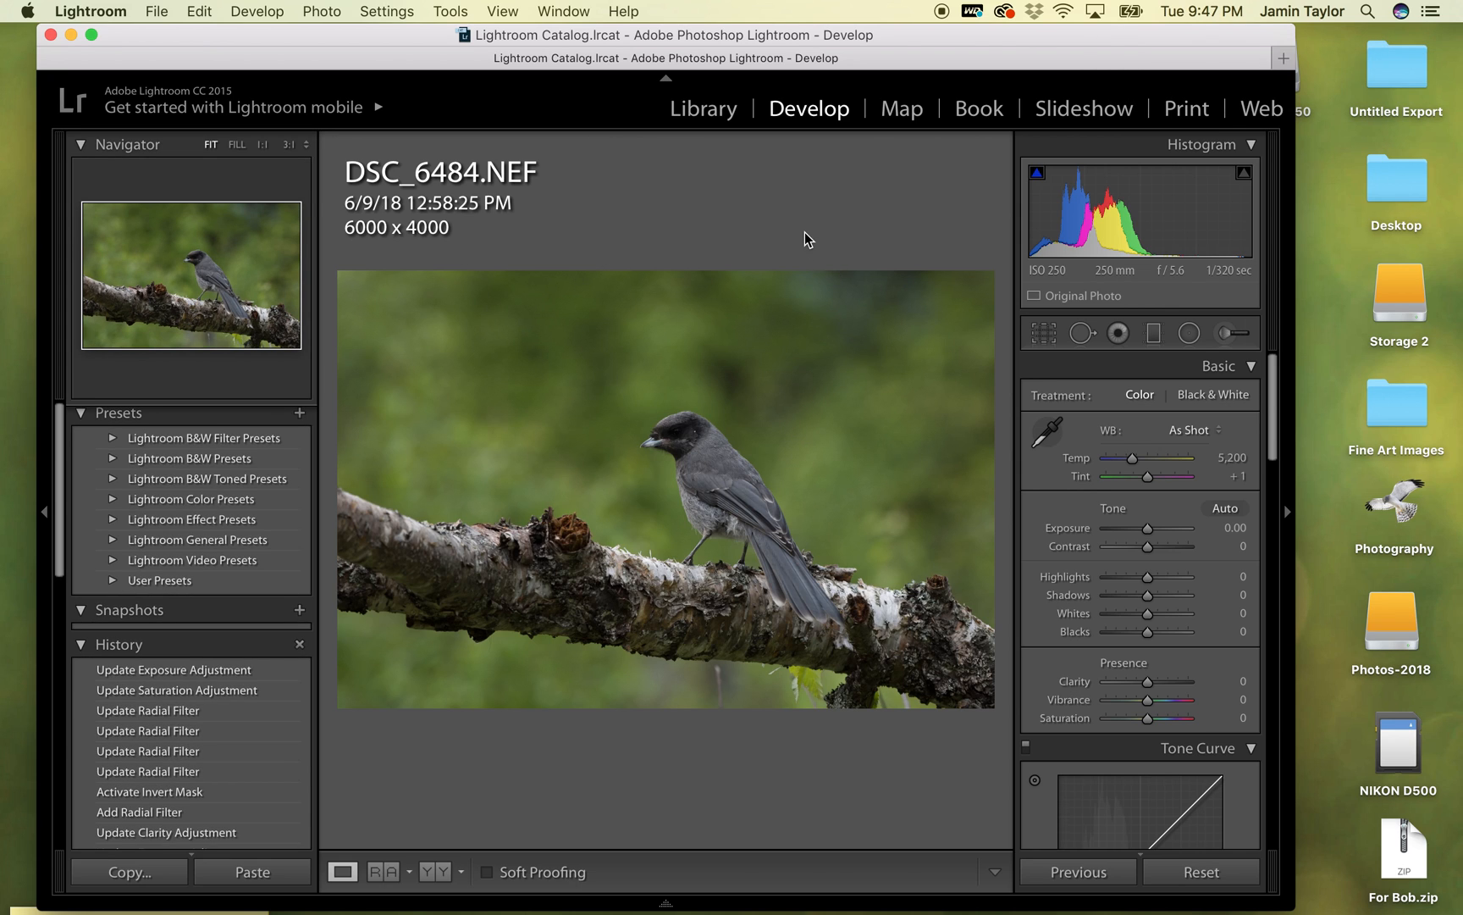
left_click(1044, 334)
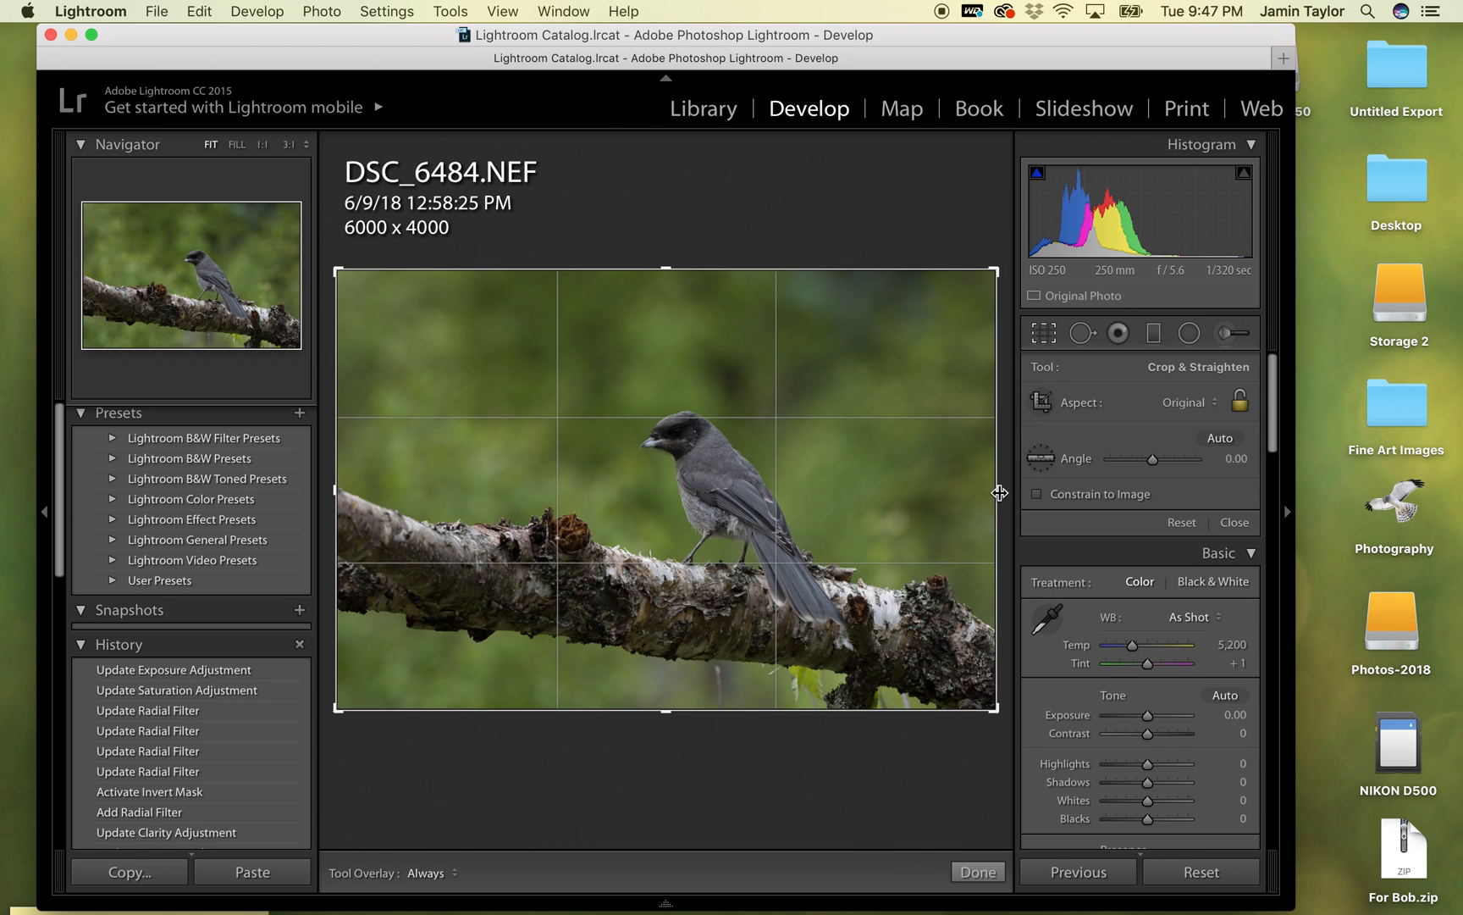
key("shift")
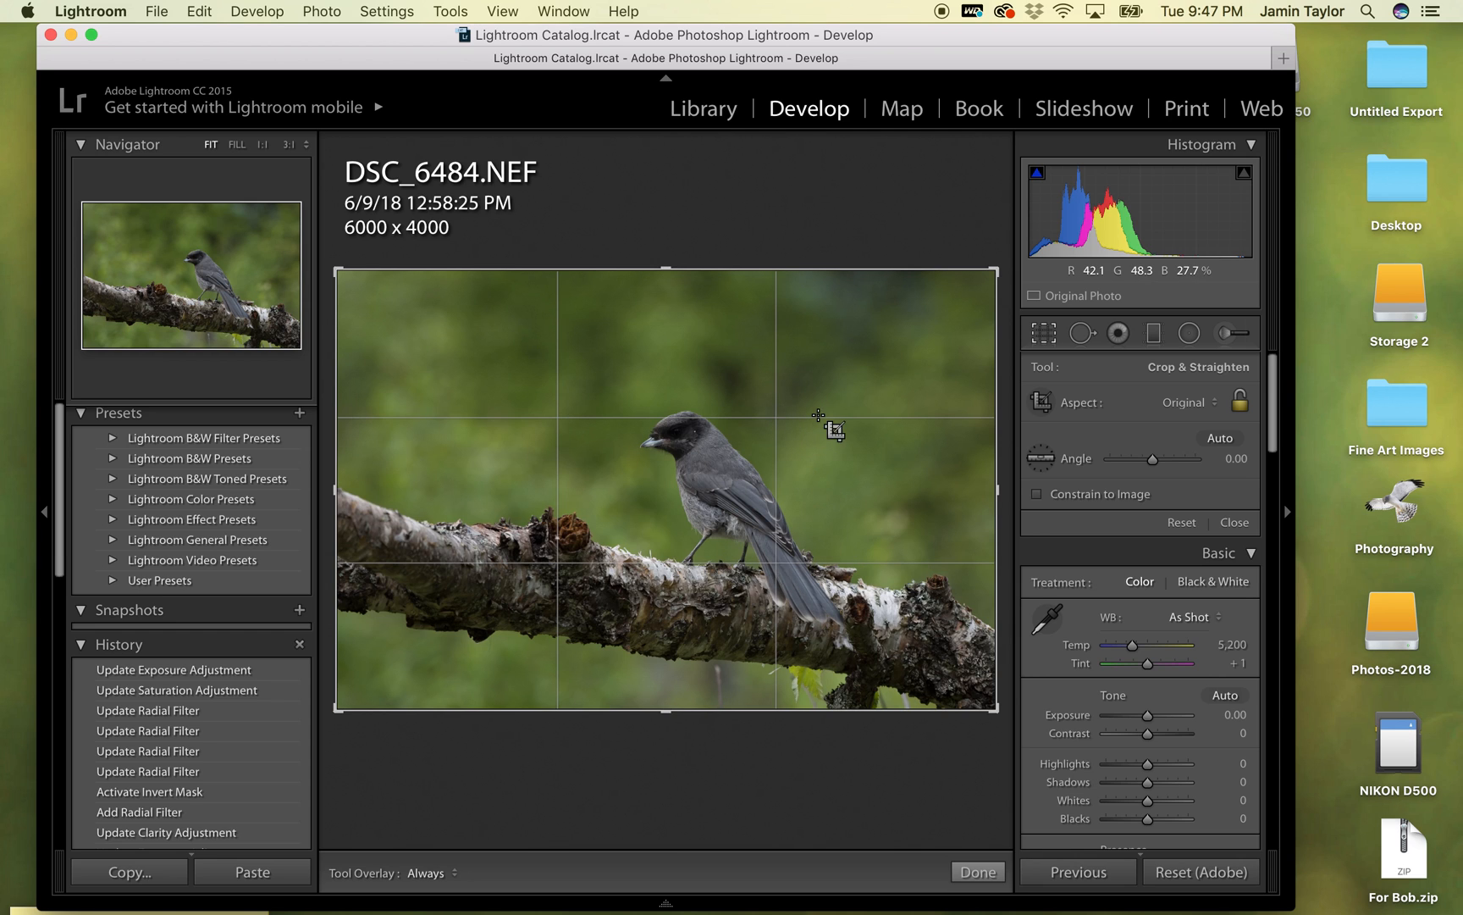
left_click_drag(993, 489, 930, 475)
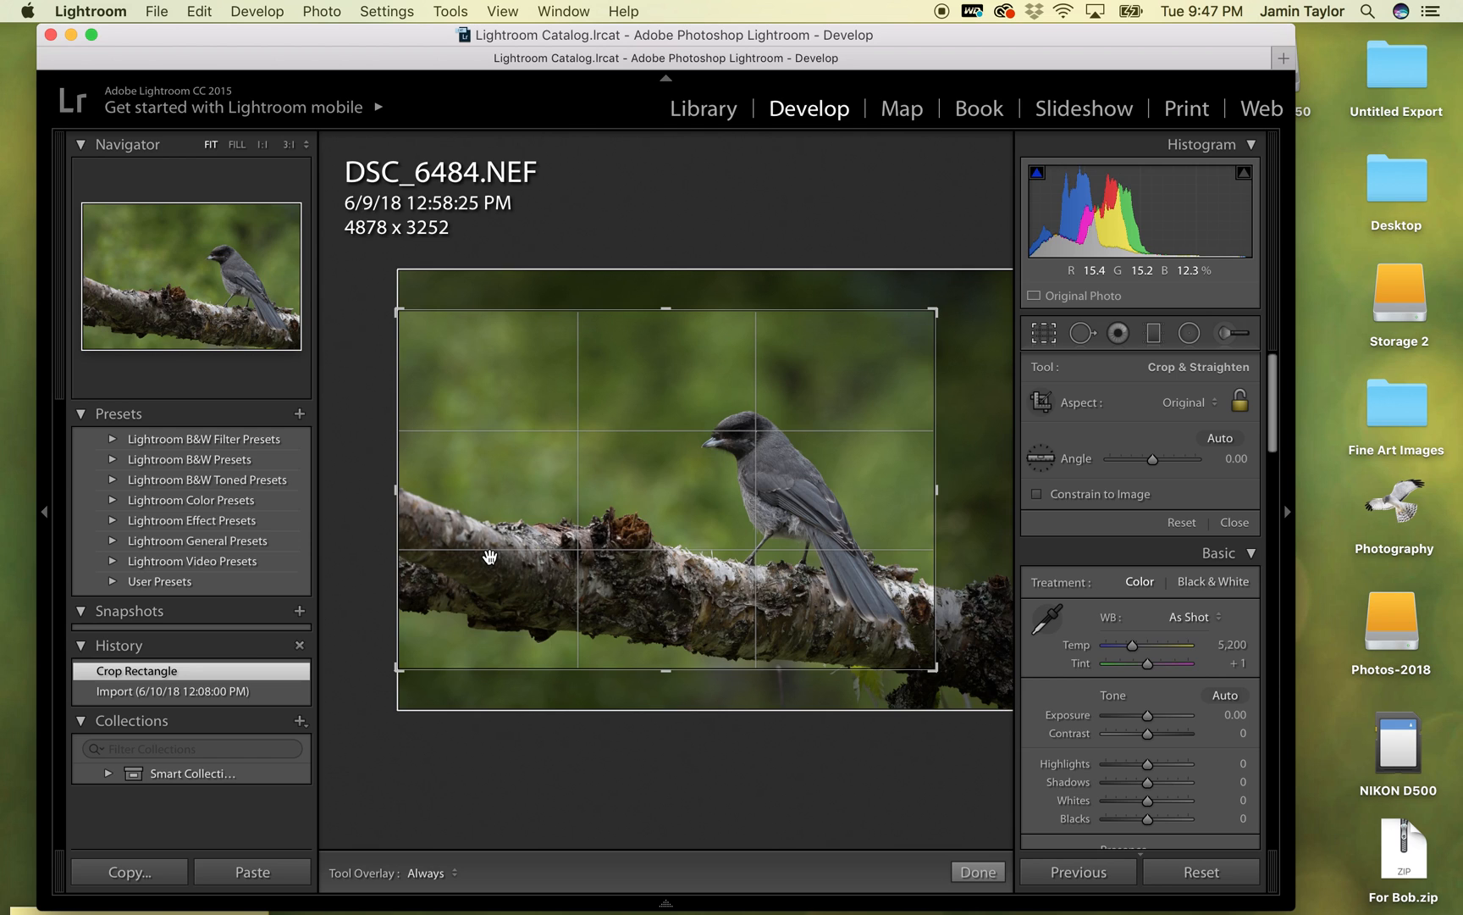
left_click(1044, 333)
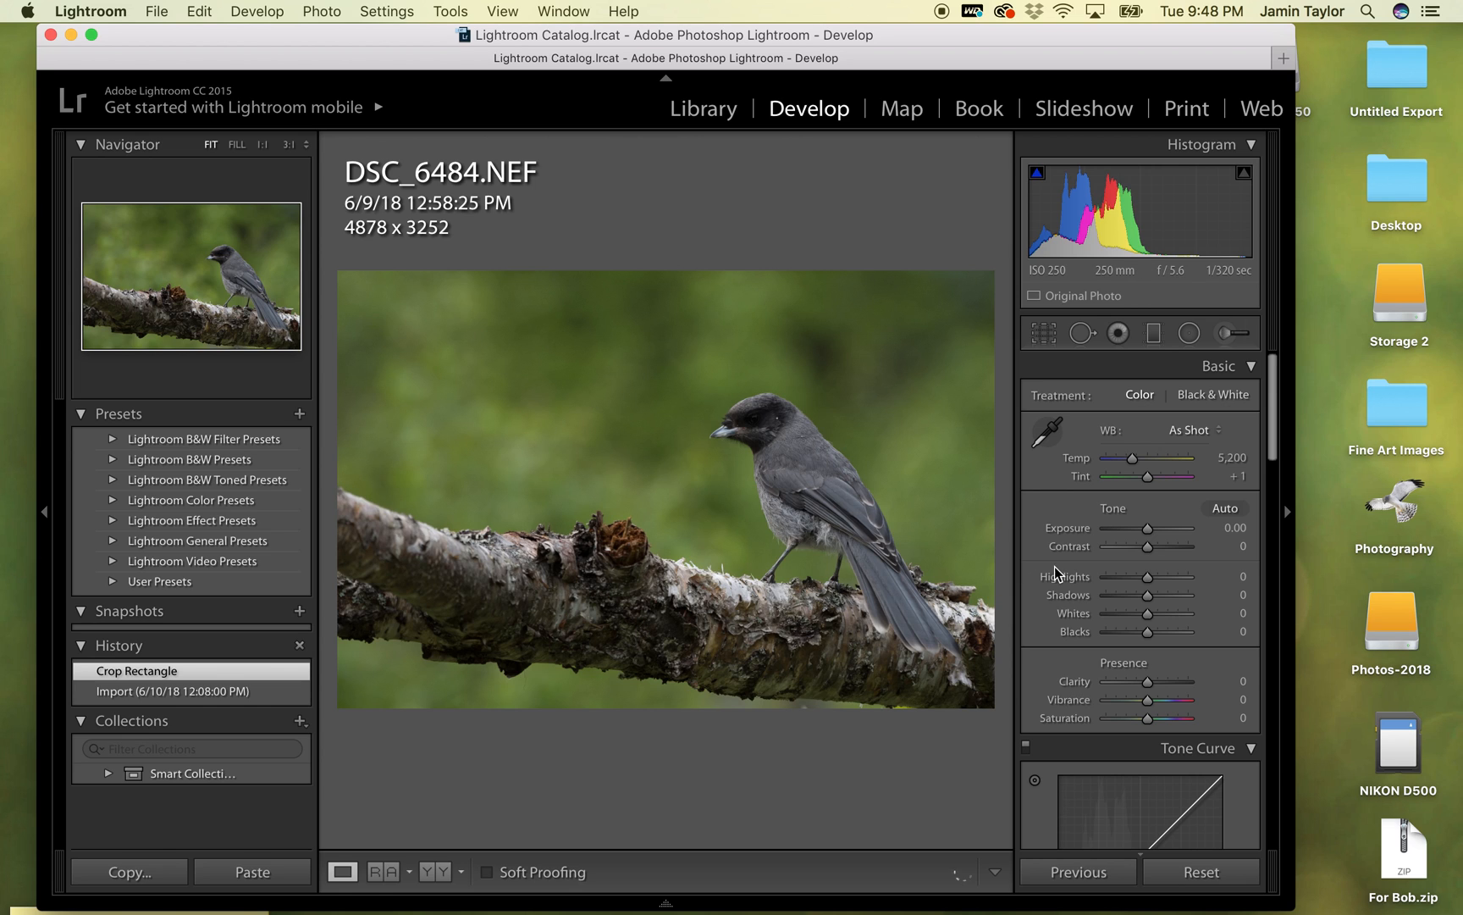
- Raise the photo's overall exposure to +0.50
left_click(1147, 528)
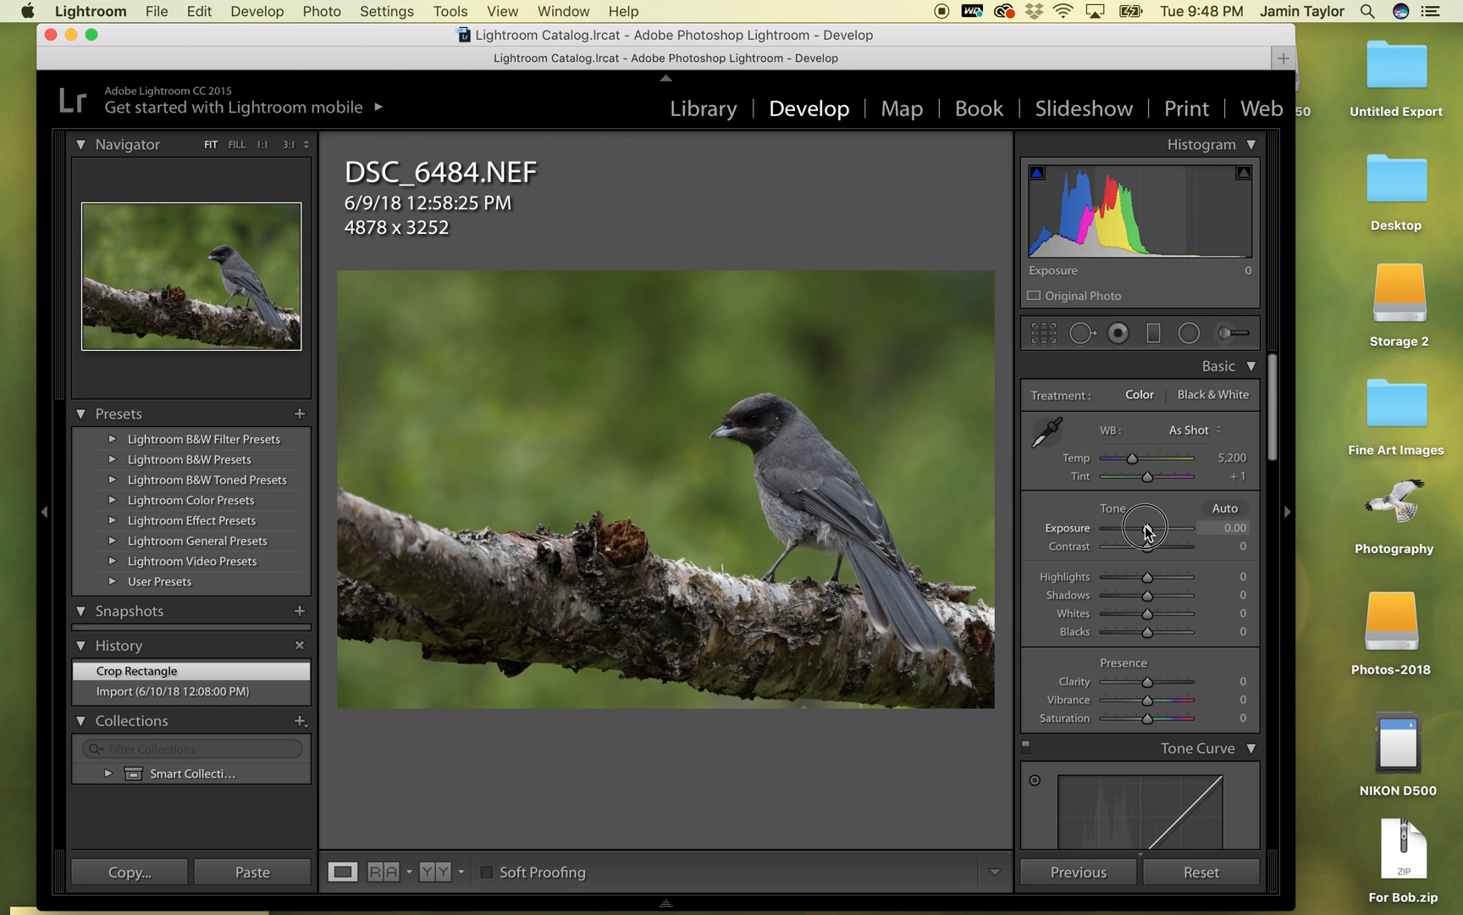
left_click_drag(1148, 530, 1152, 530)
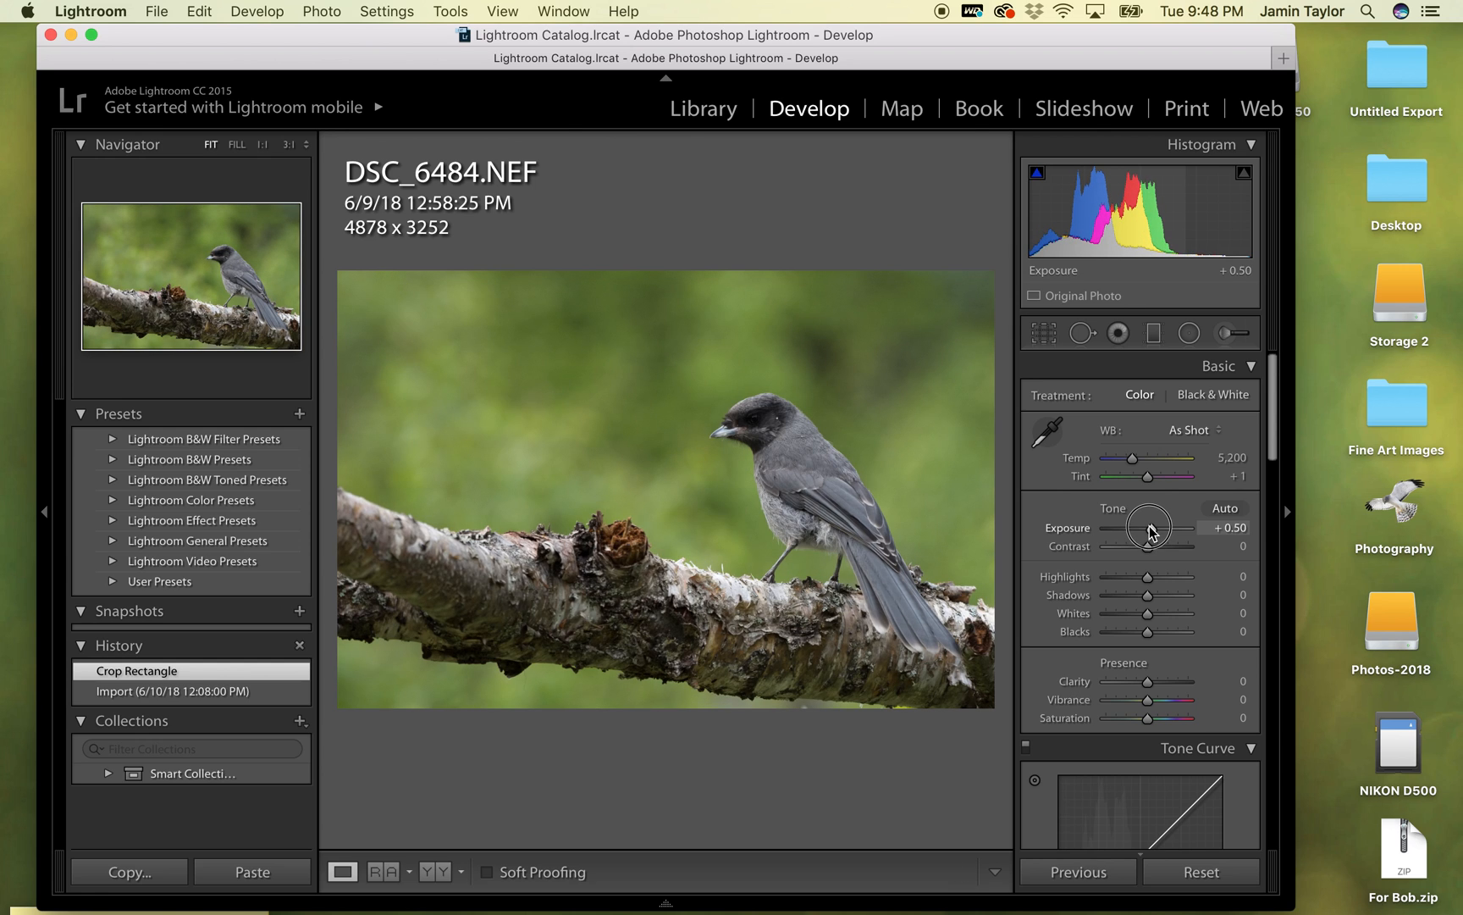
left_click_drag(1151, 530, 1152, 531)
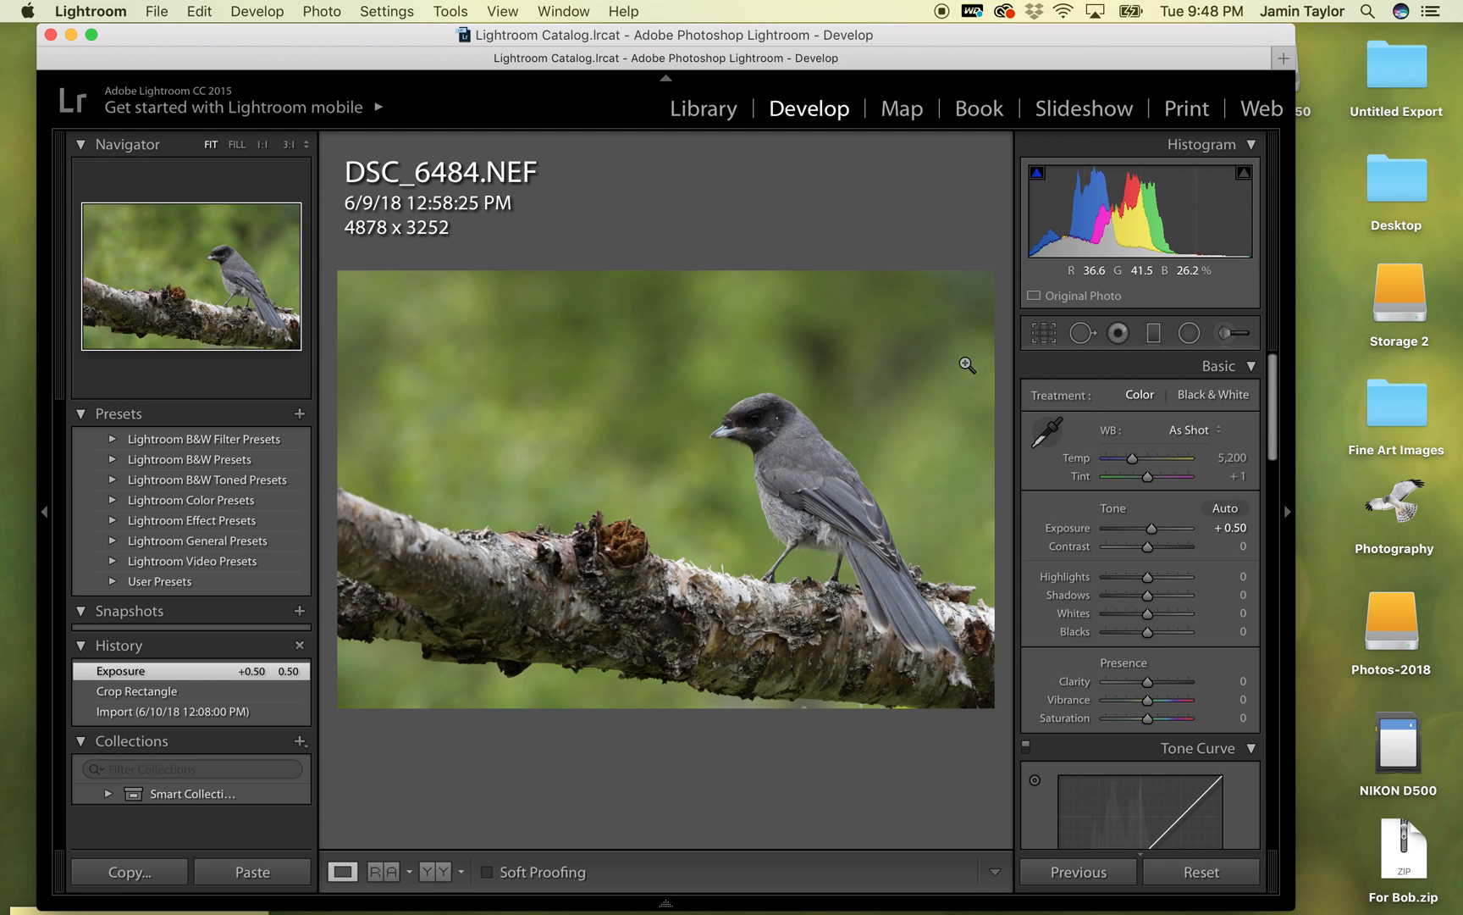
left_click(1189, 333)
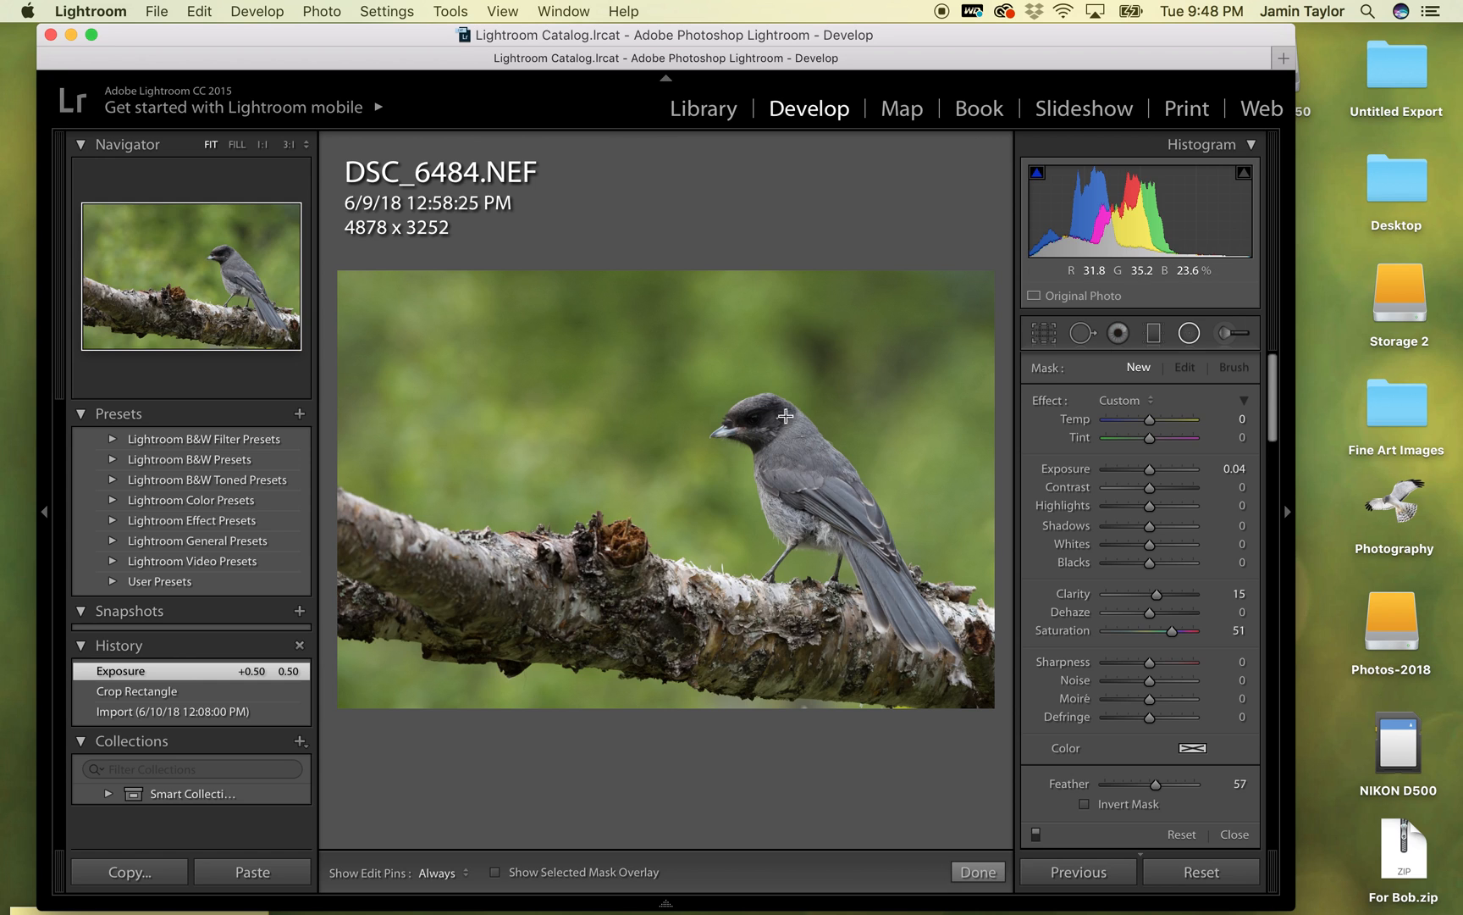
left_click_drag(765, 432, 760, 434)
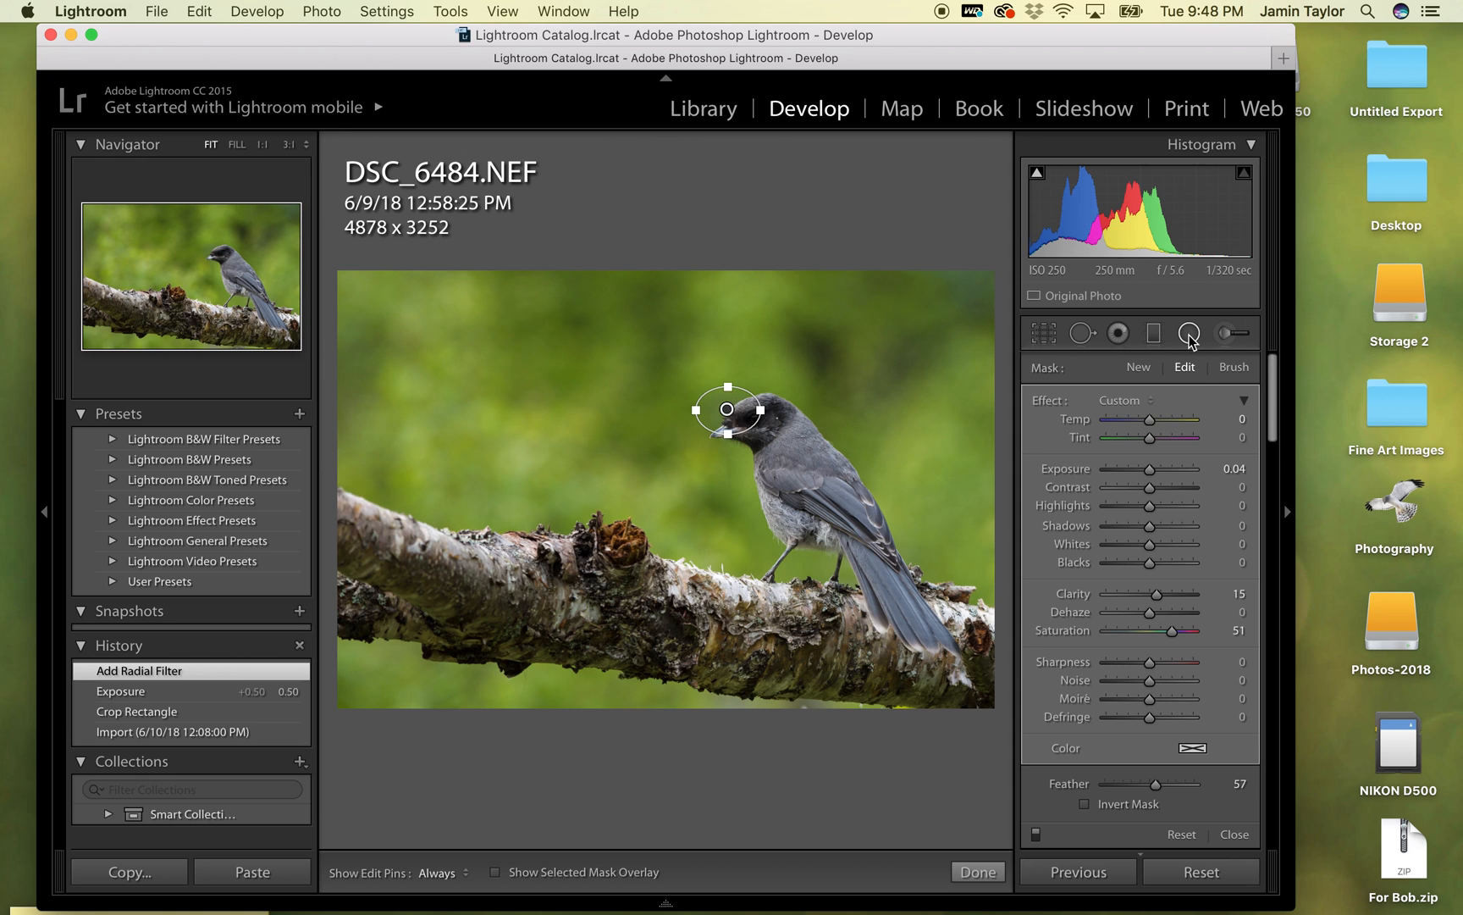
key("BackSpace")
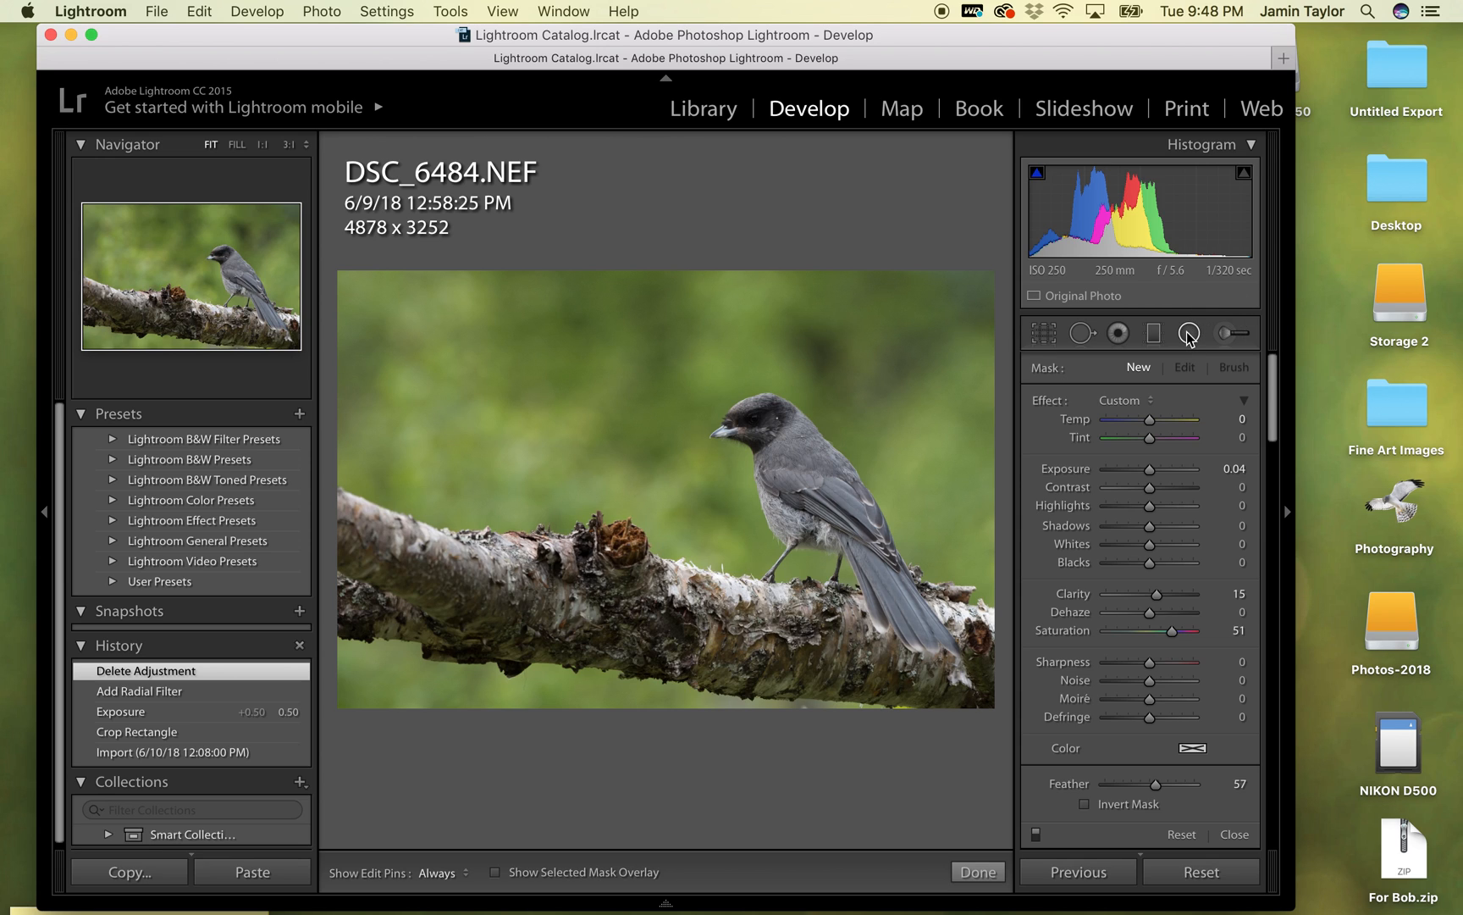
left_click(1082, 333)
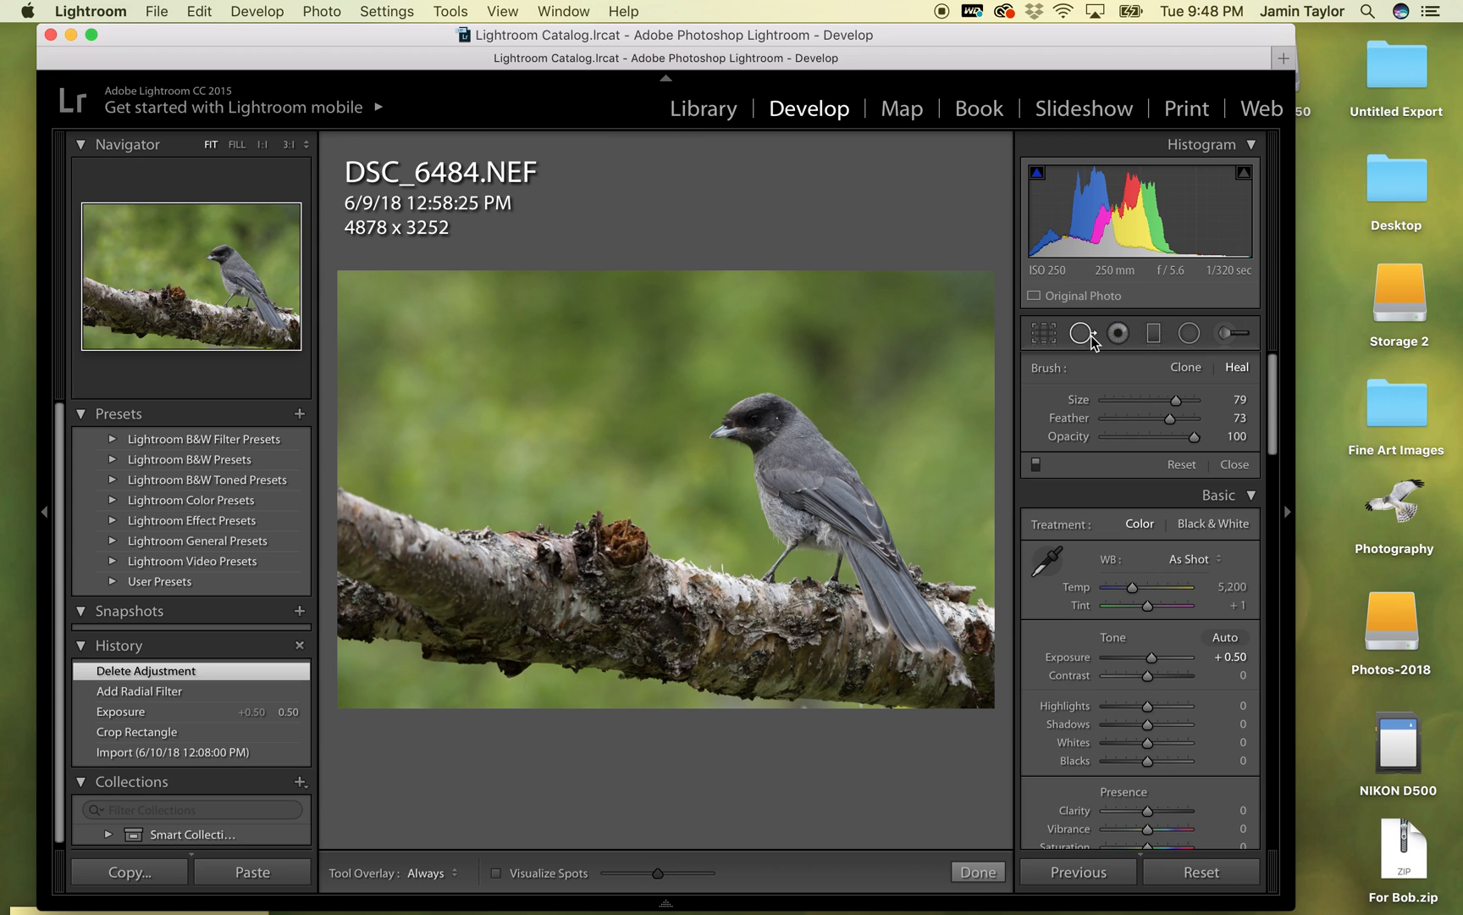
- Add a radial filter over the bird's head with an inverted mask, rotating and resizing the ellipse to cover the face
left_click(1193, 336)
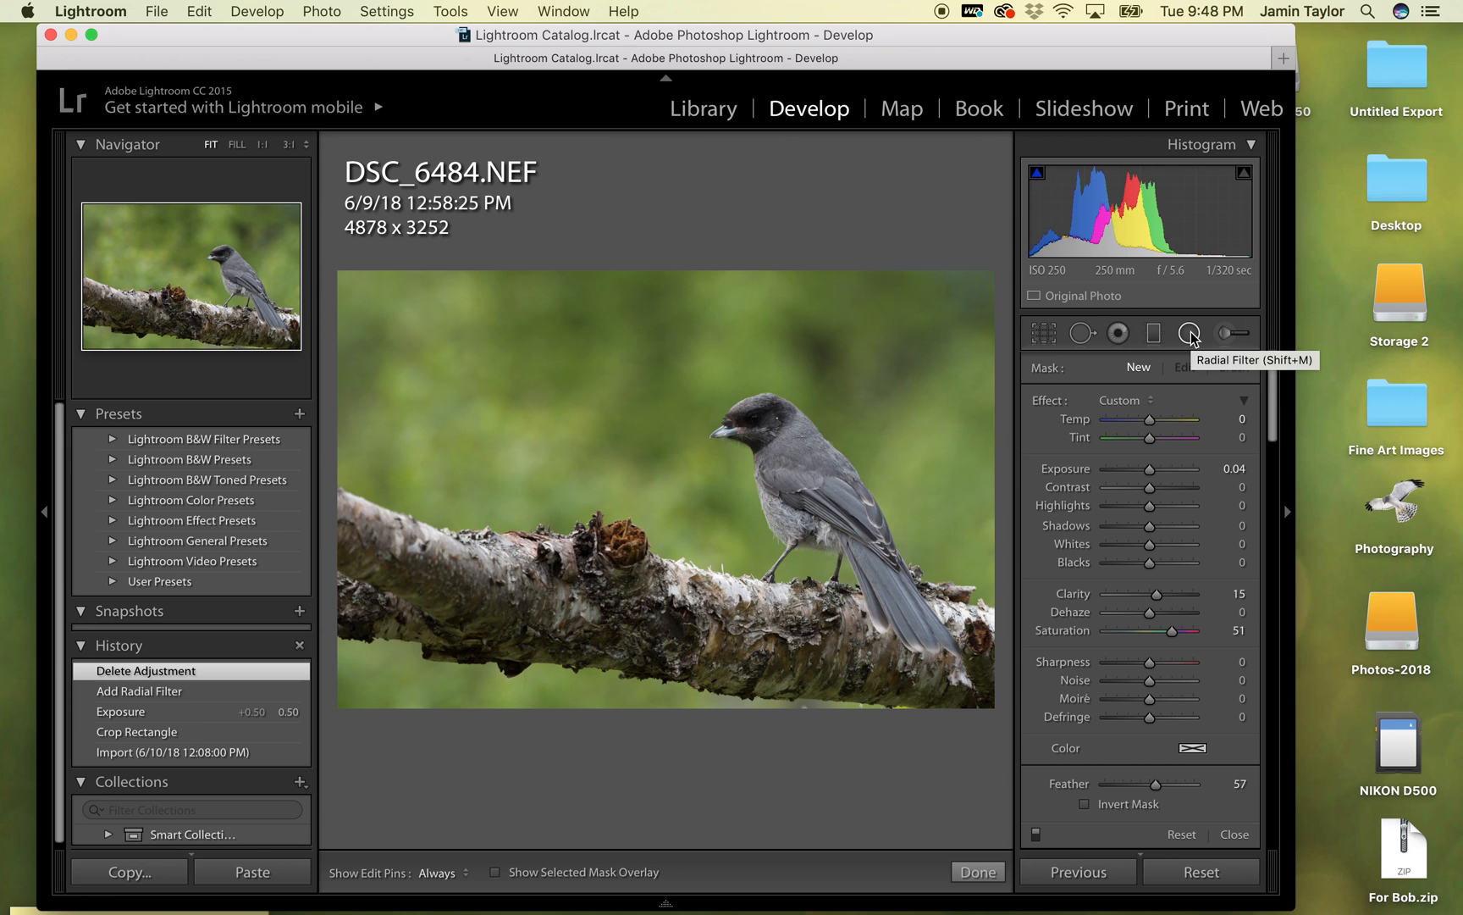
left_click_drag(732, 410, 759, 430)
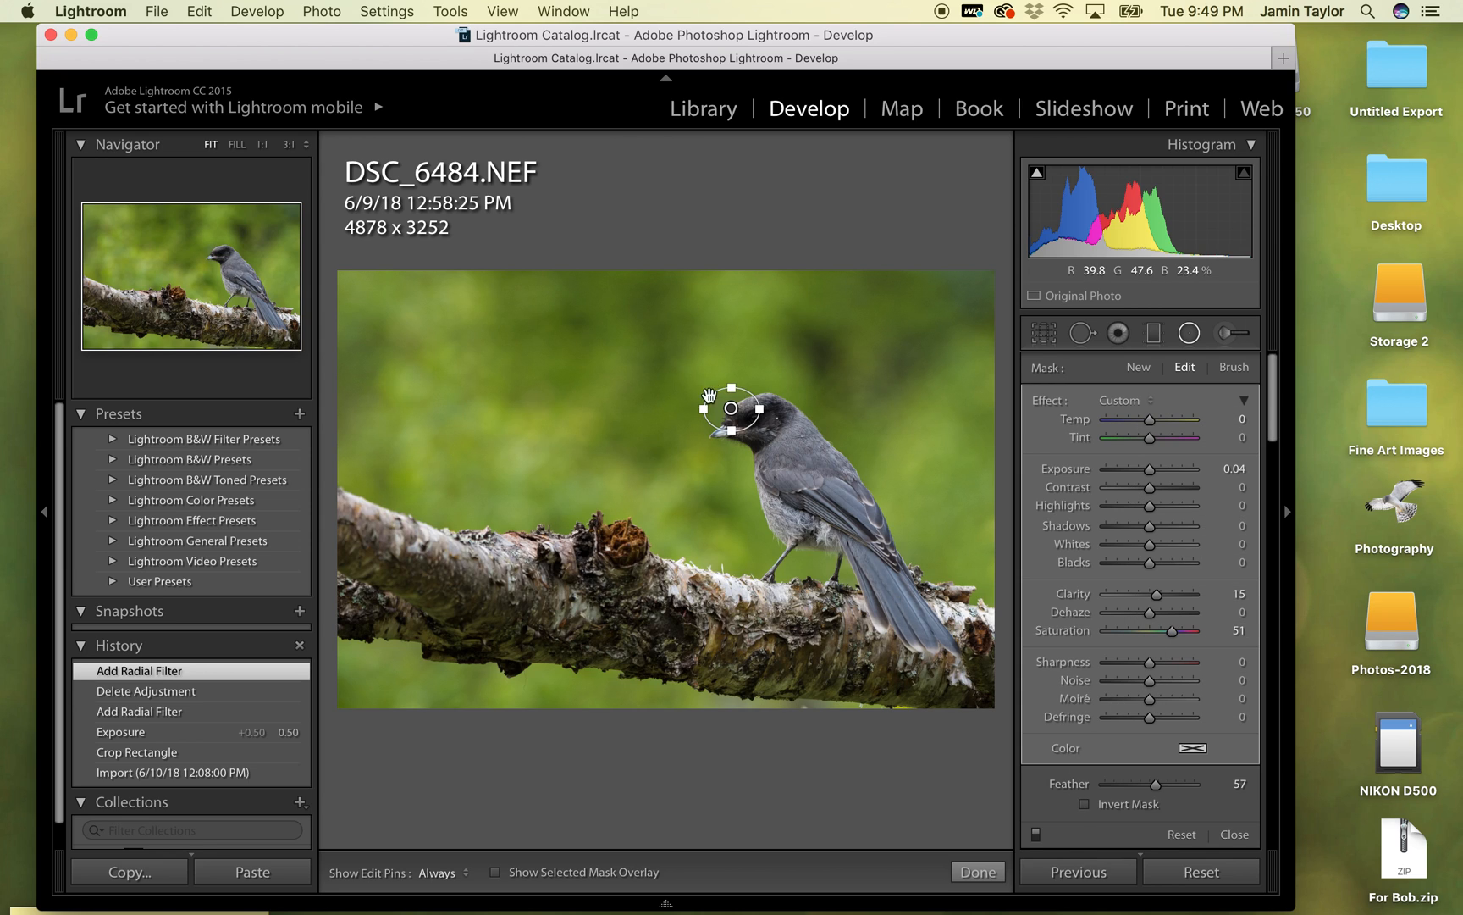
left_click(1084, 805)
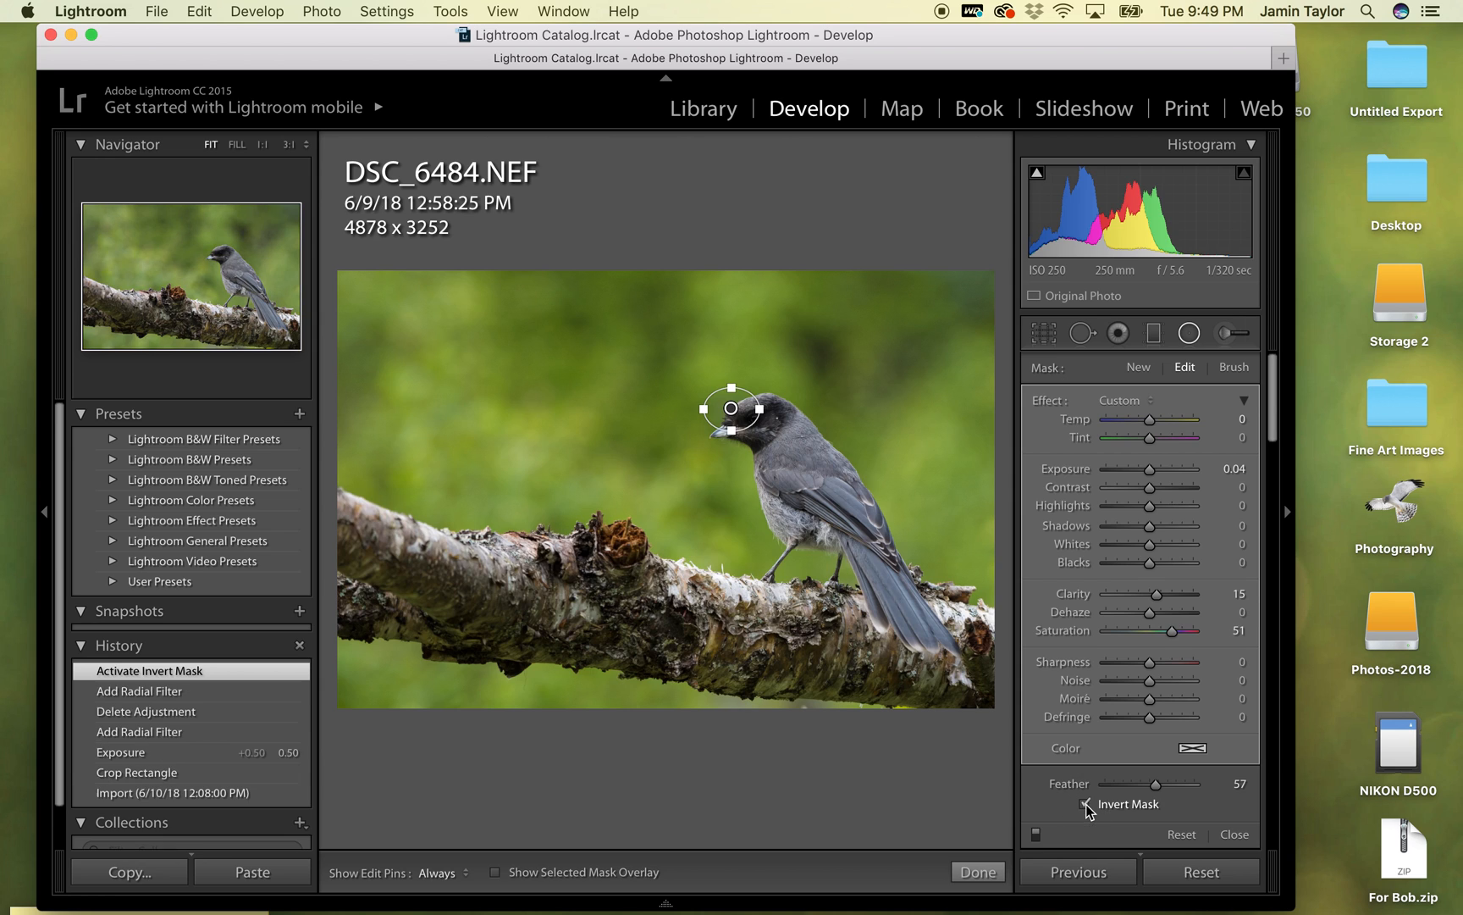
mouse_move(771, 410)
left_mouse_down()
mouse_move(767, 394)
mouse_move(752, 415)
mouse_move(764, 421)
left_mouse_up()
key("z")
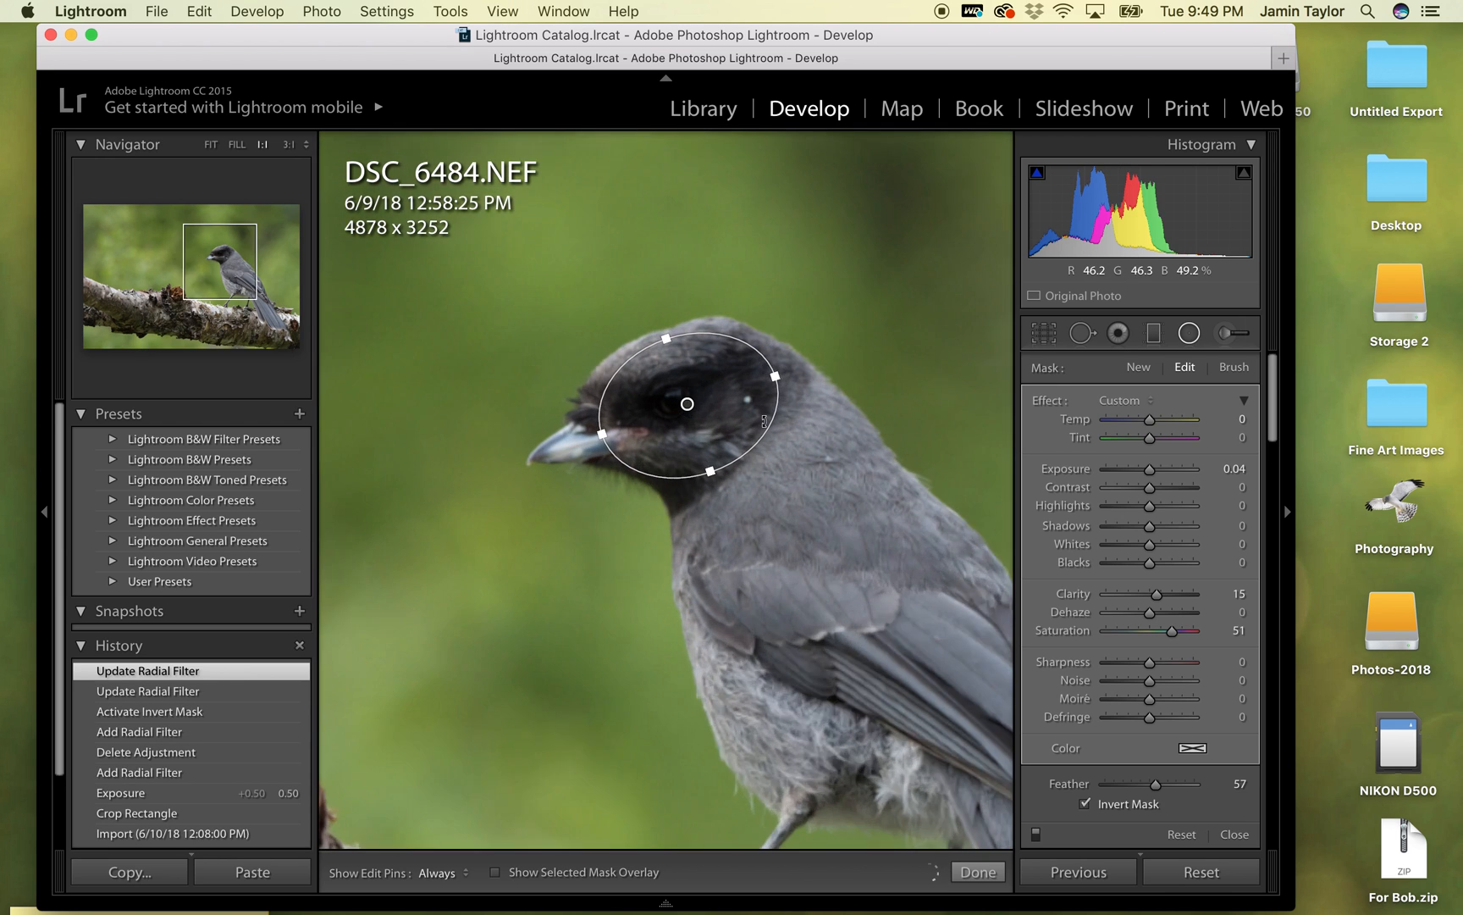
left_click_drag(592, 446, 577, 453)
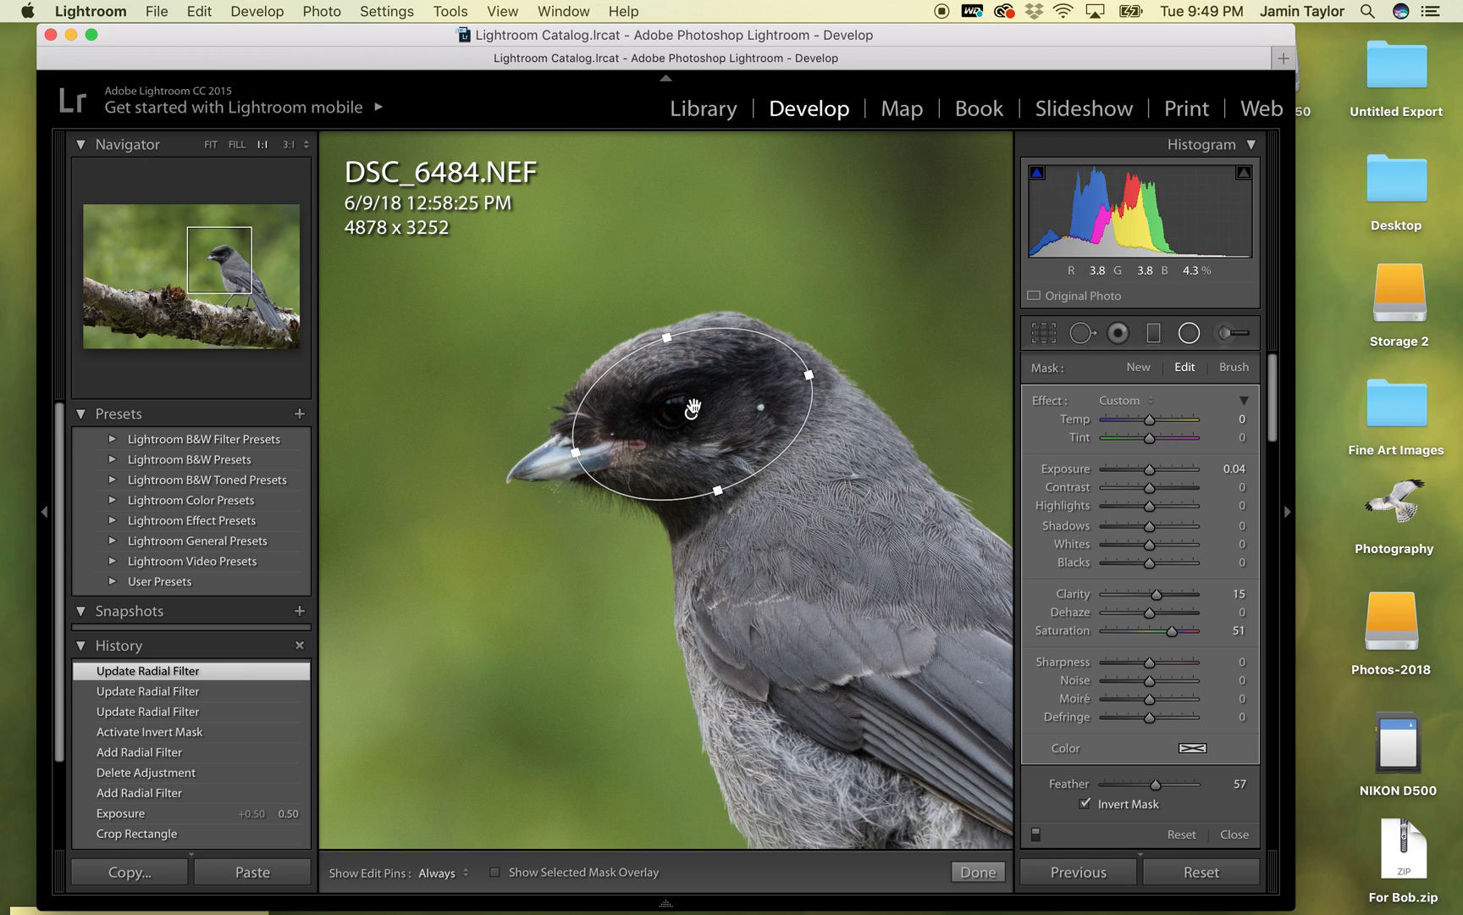
left_click_drag(670, 341, 670, 347)
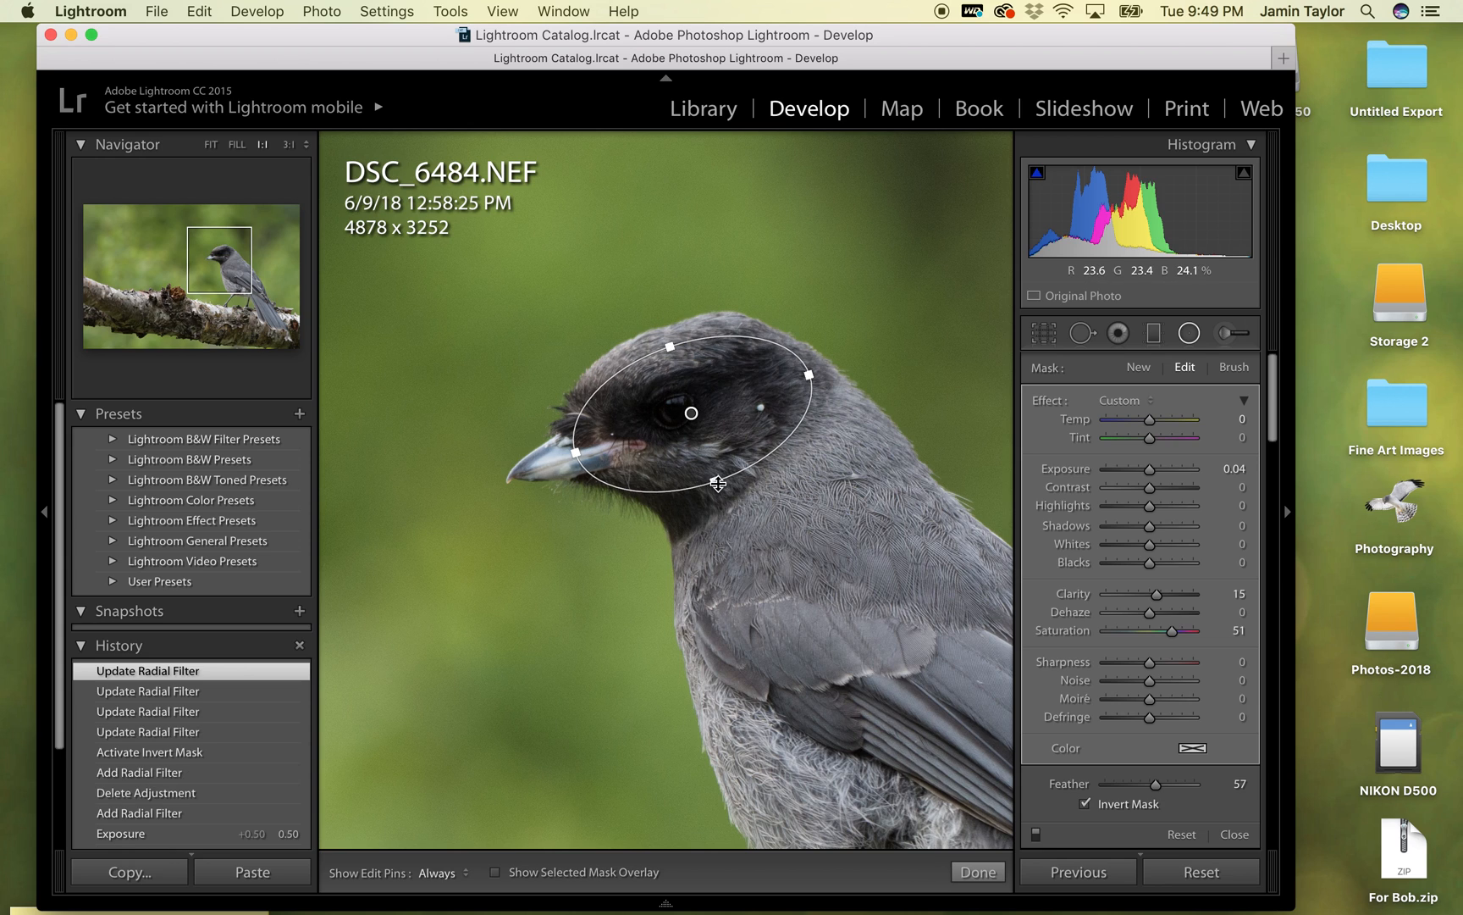
- Set the head radial filter's saturation to 6, clarity to 16 and exposure to 0.96
left_click_drag(1172, 631, 1151, 631)
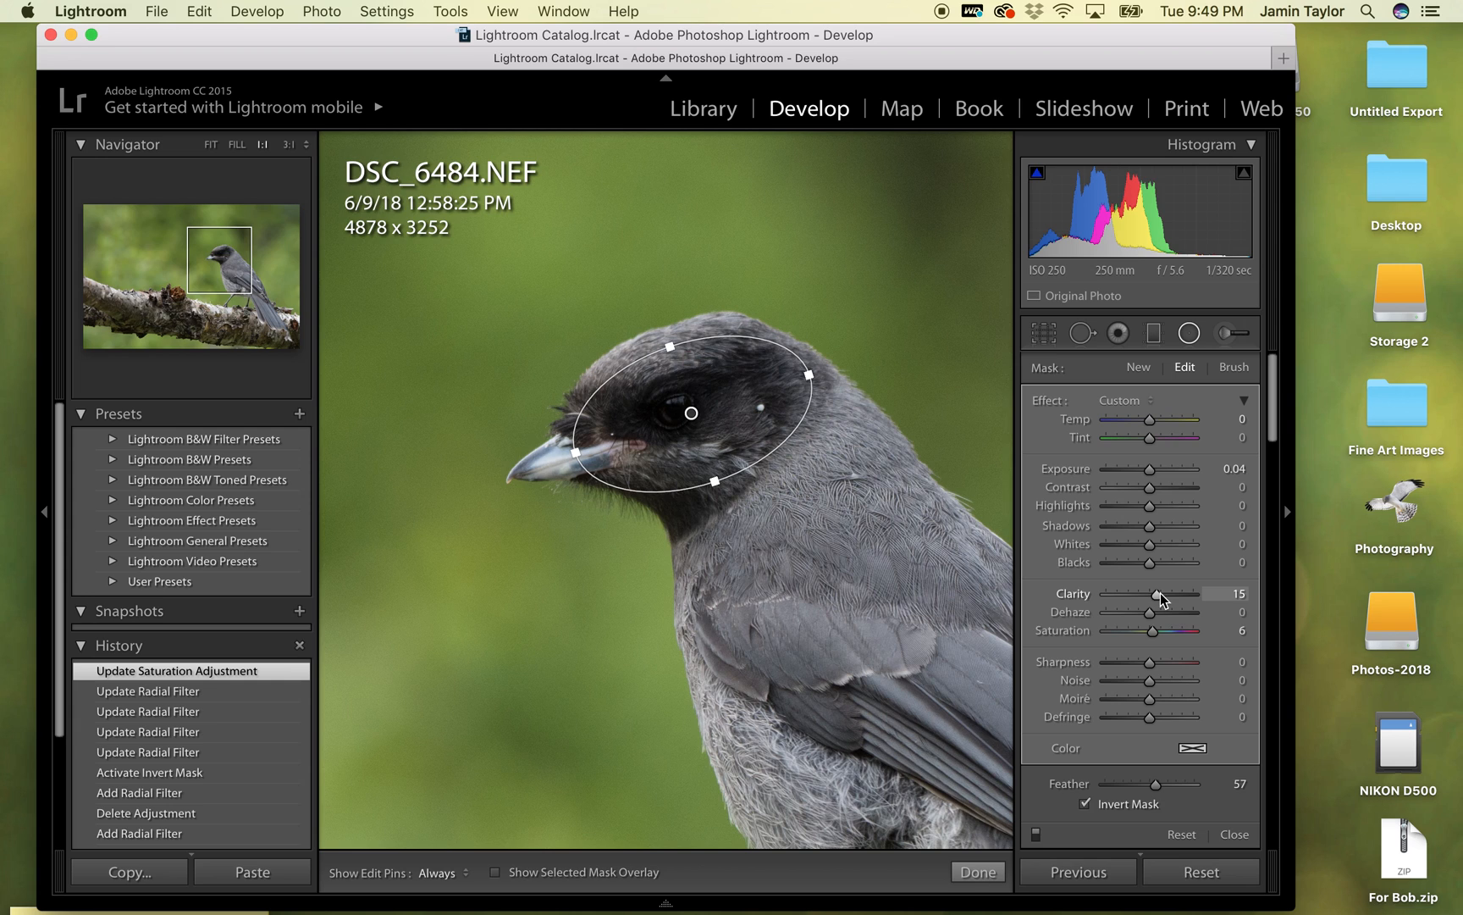
left_click(1160, 593)
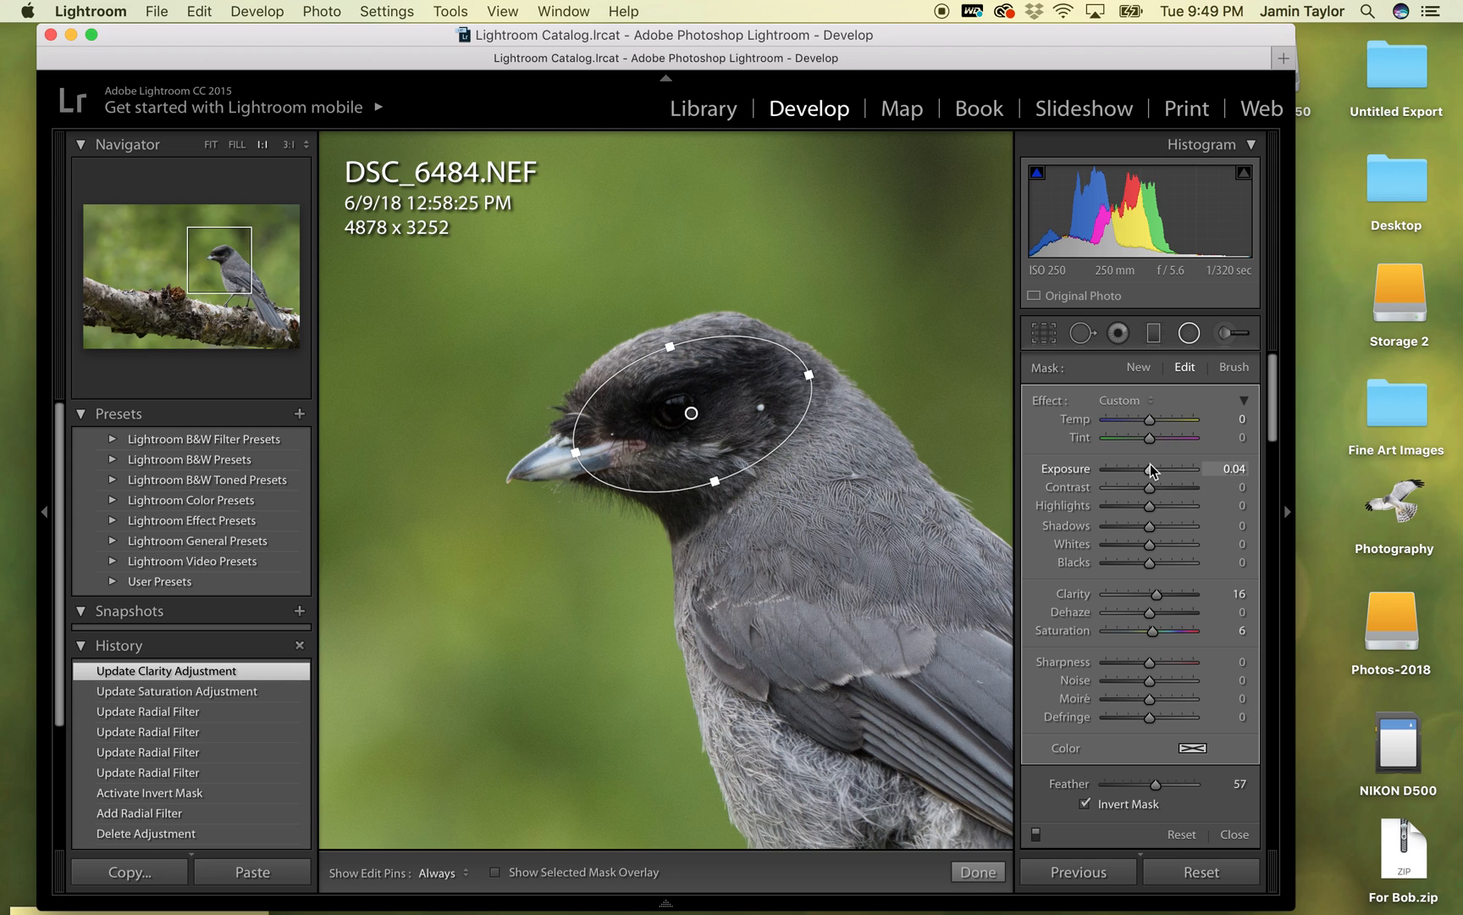
left_click_drag(1150, 467, 1160, 473)
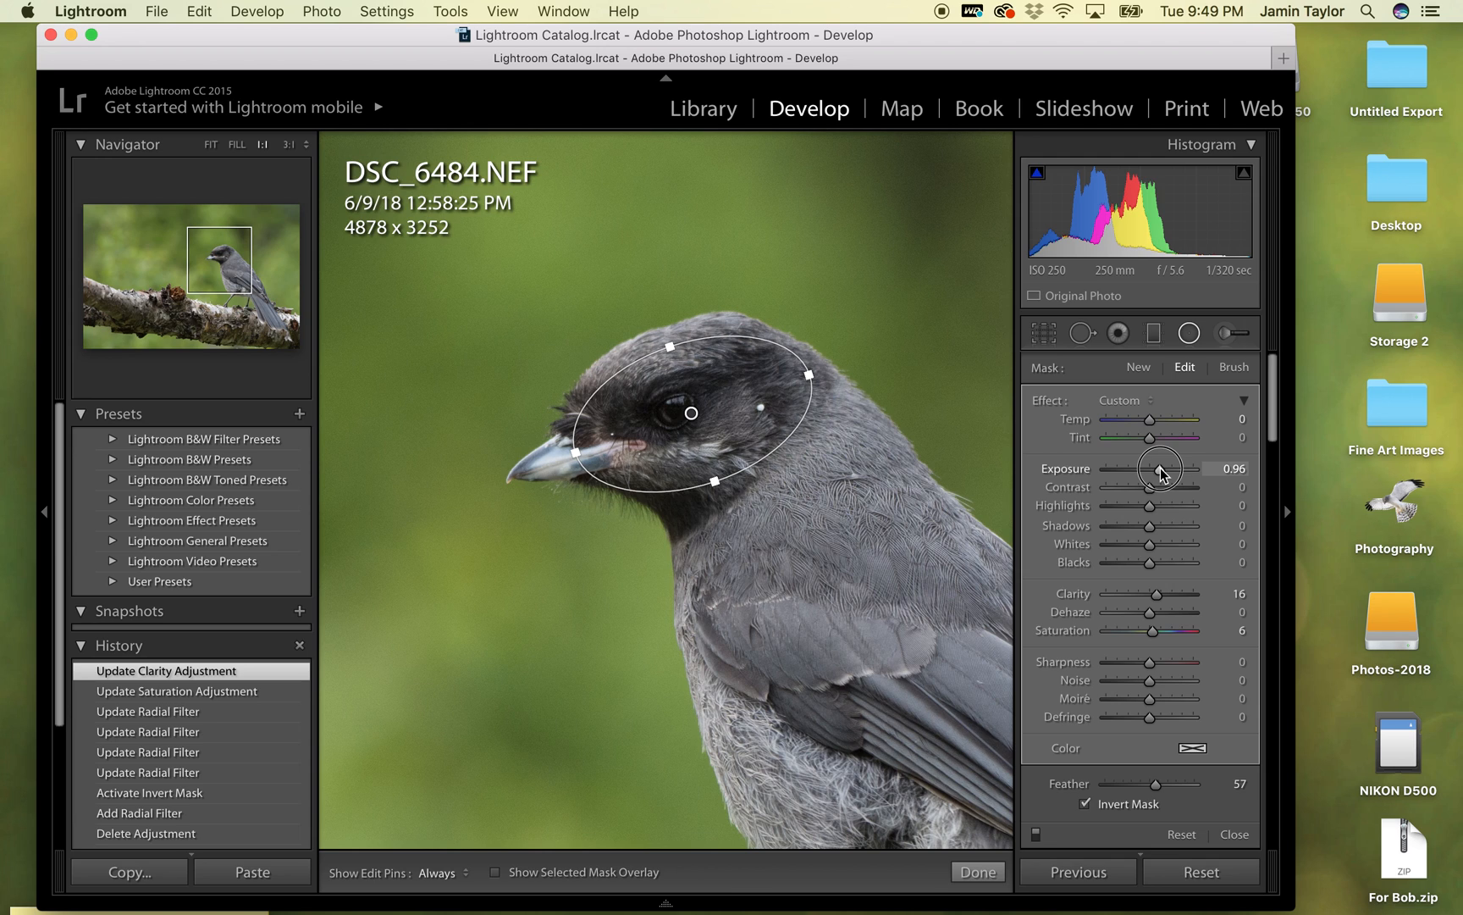
left_click_drag(1161, 472, 1160, 473)
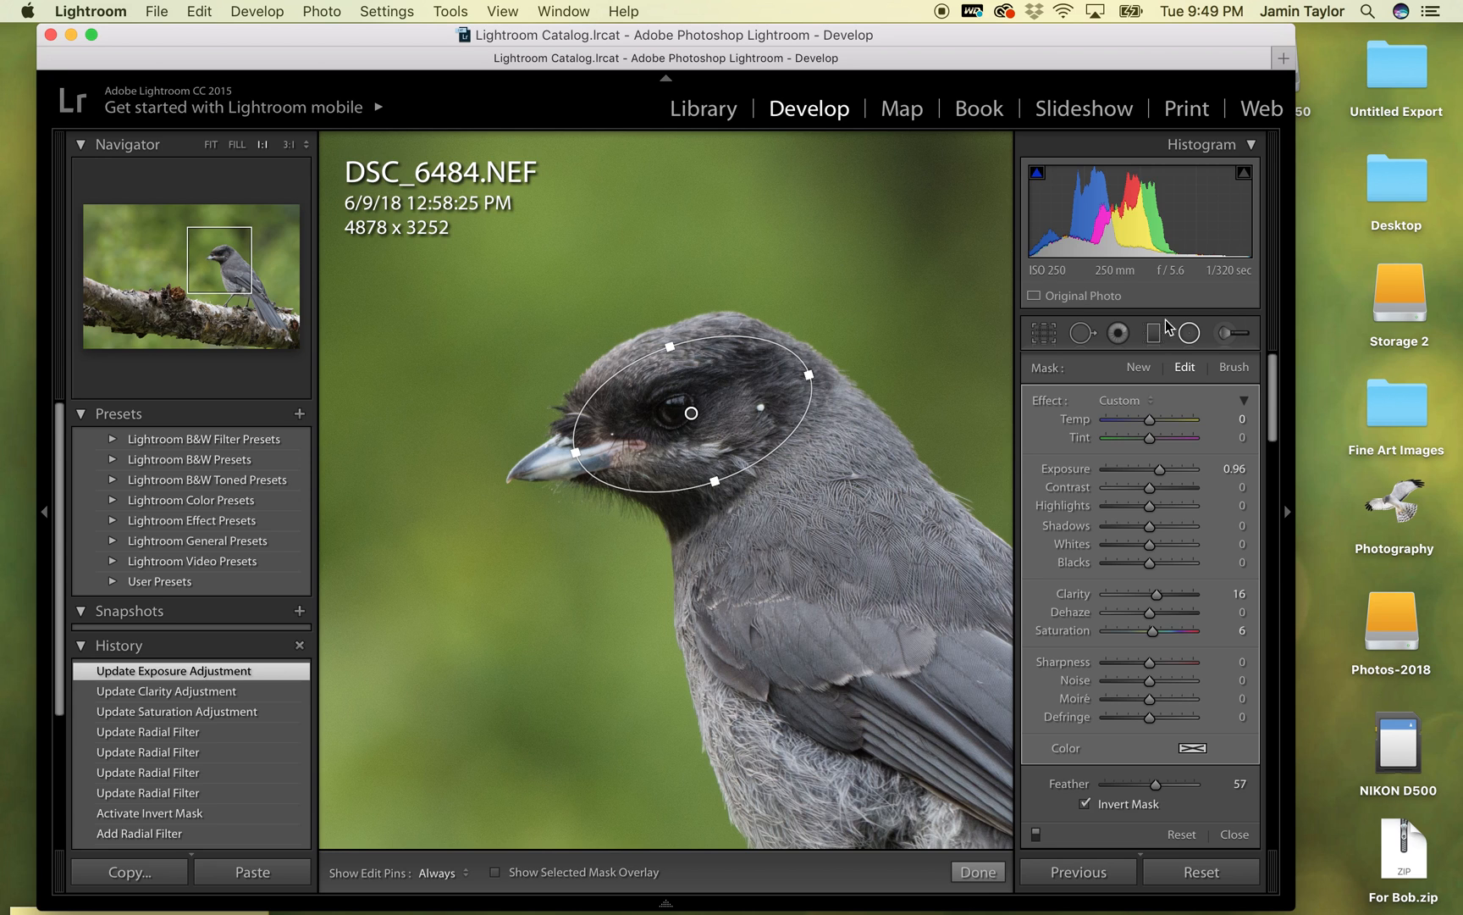
- Add a second, small radial filter on the bird's eye with saturation 4, clarity 10 and an inverted mask
left_click(1188, 333)
left_click(1188, 334)
left_click_drag(660, 404, 683, 418)
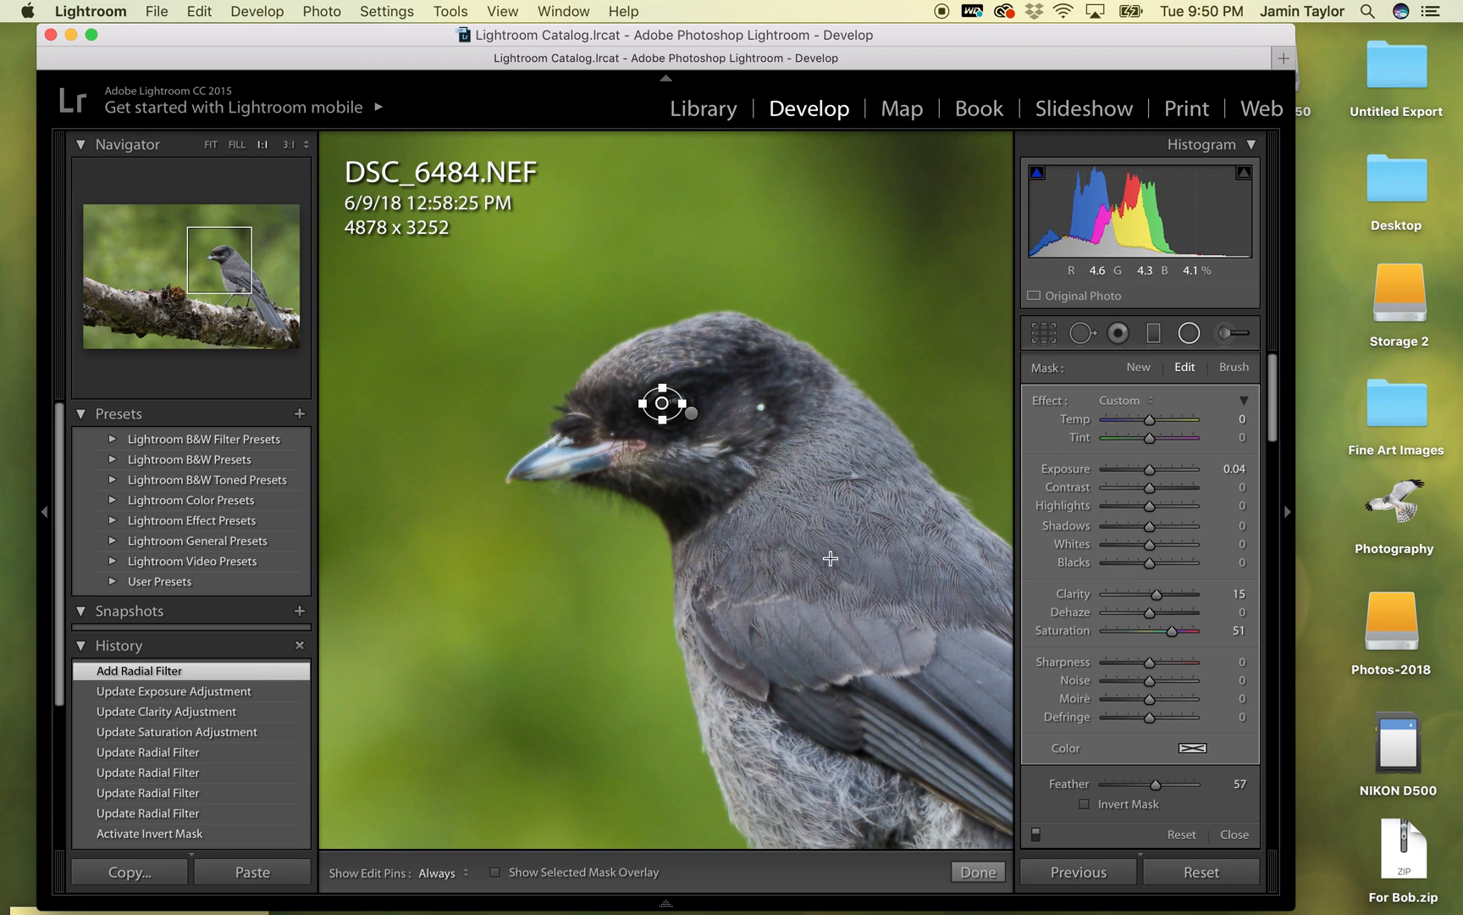
left_click_drag(1171, 631, 1153, 595)
left_click(1084, 803)
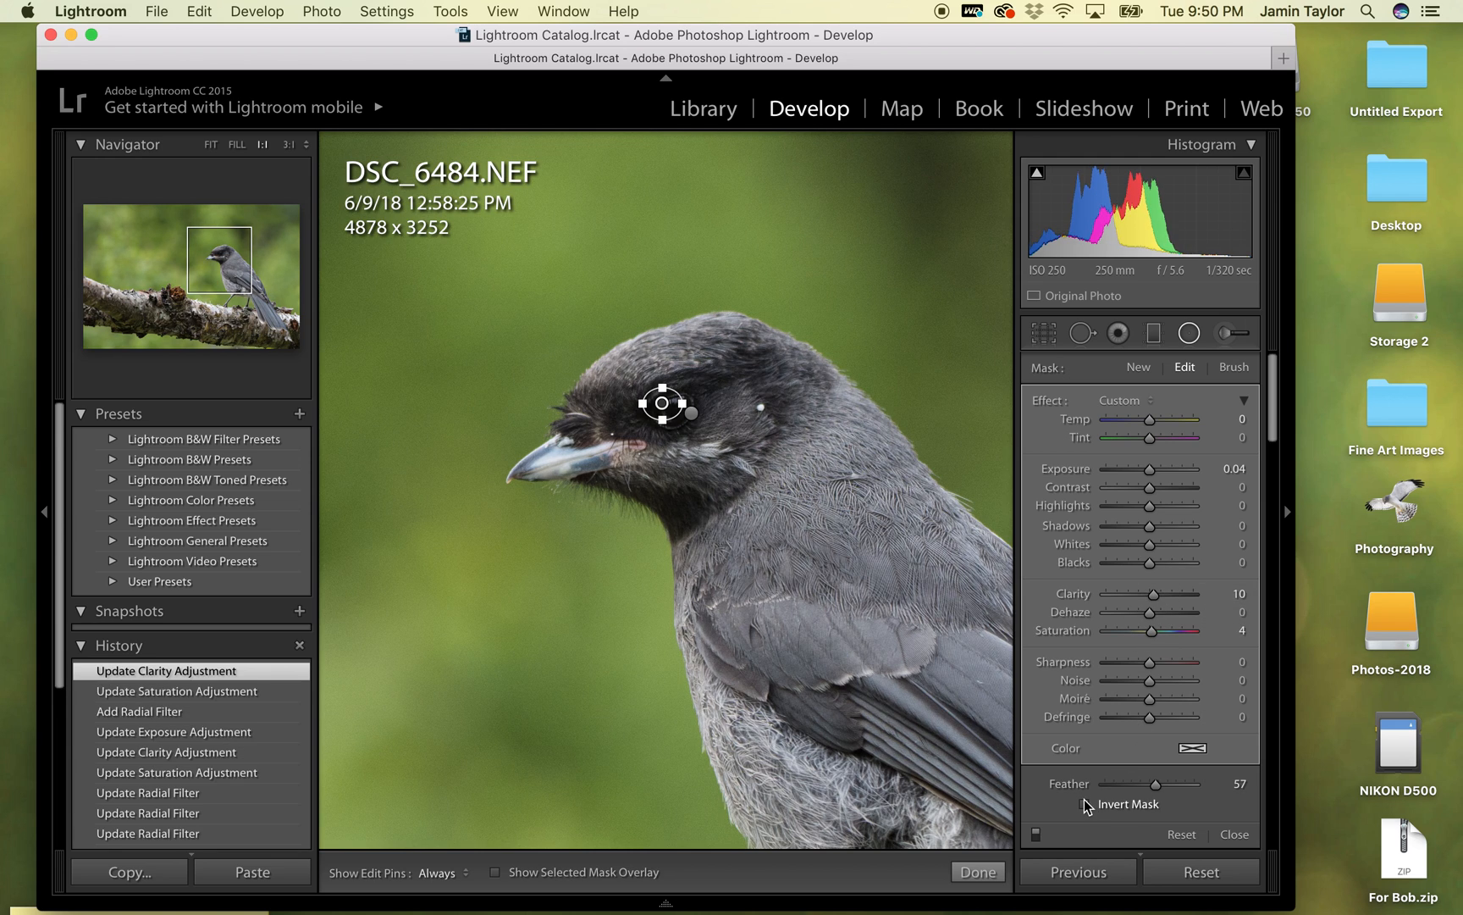
- Reposition and reshape the eye's radial filter to fit the eye, set its exposure to 0.57, and close the Radial Filter tool
key("super+=")
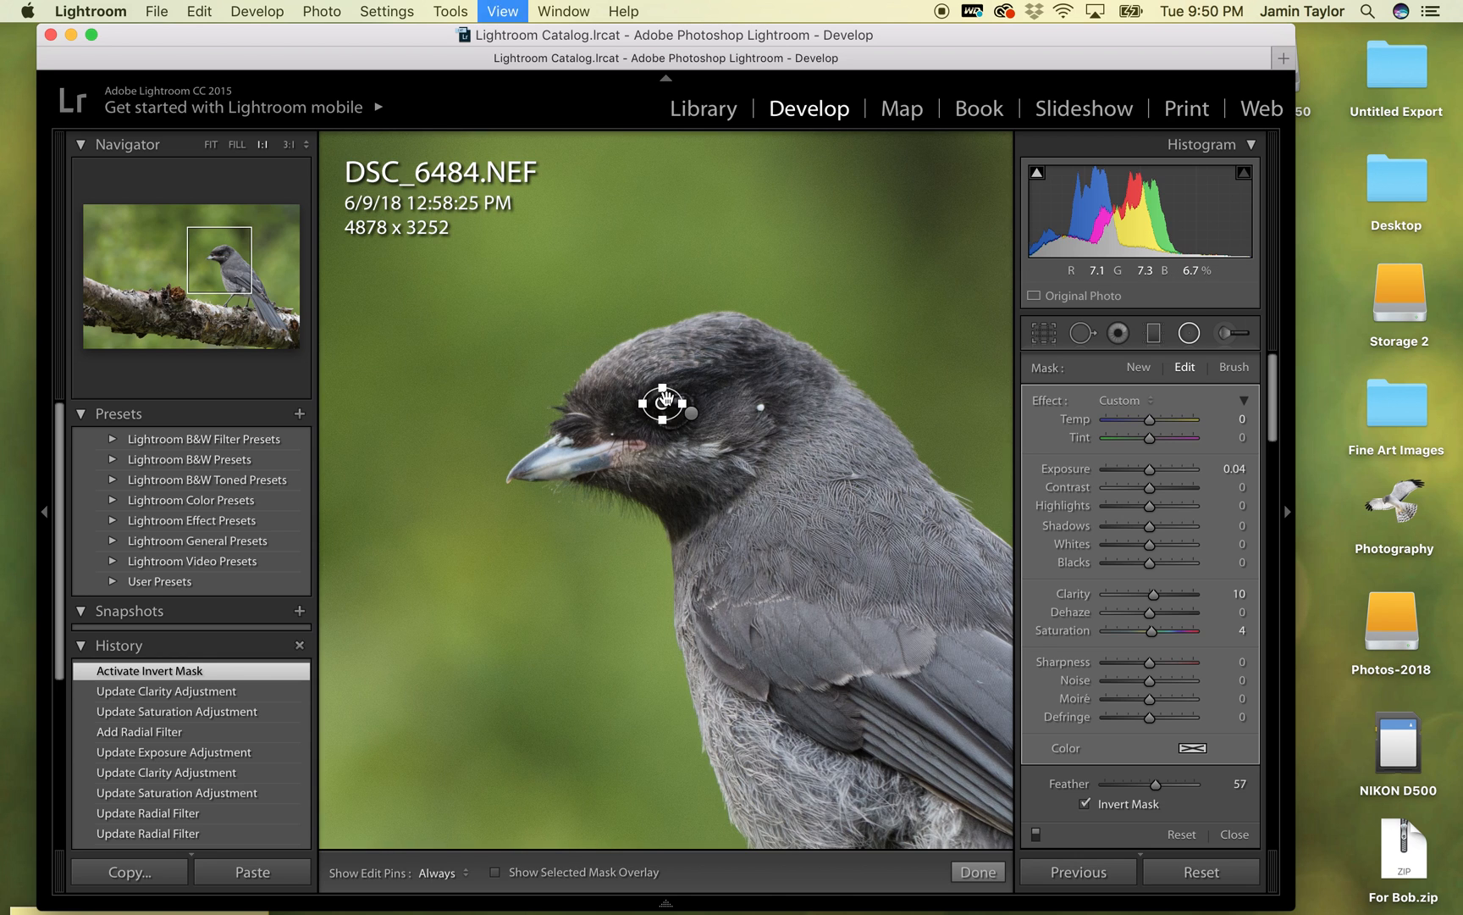
scroll(677, 298, "up", 5)
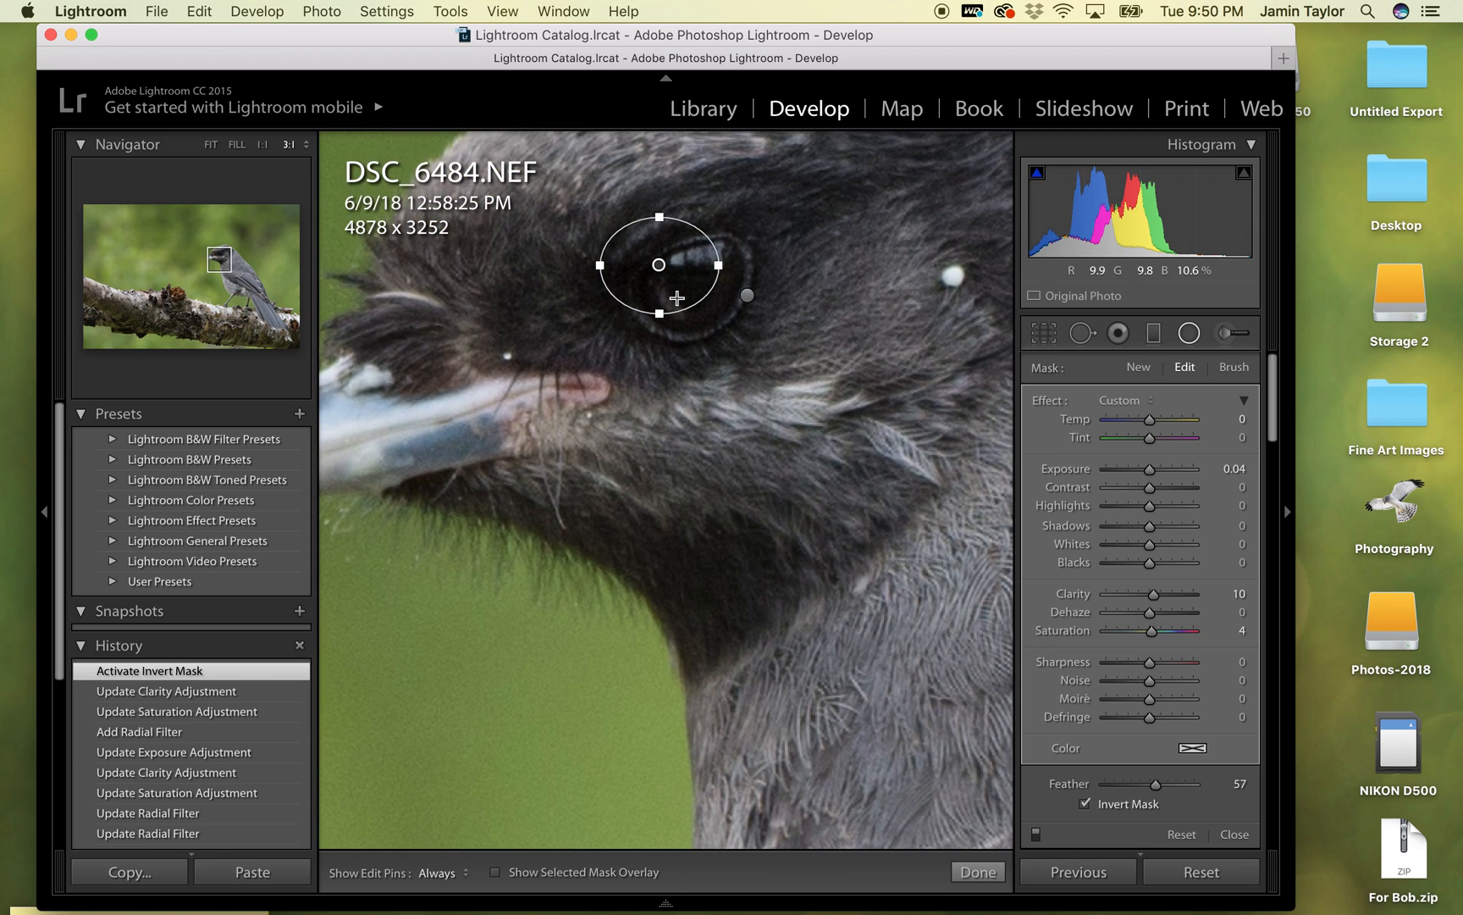
left_click_drag(718, 291, 713, 291)
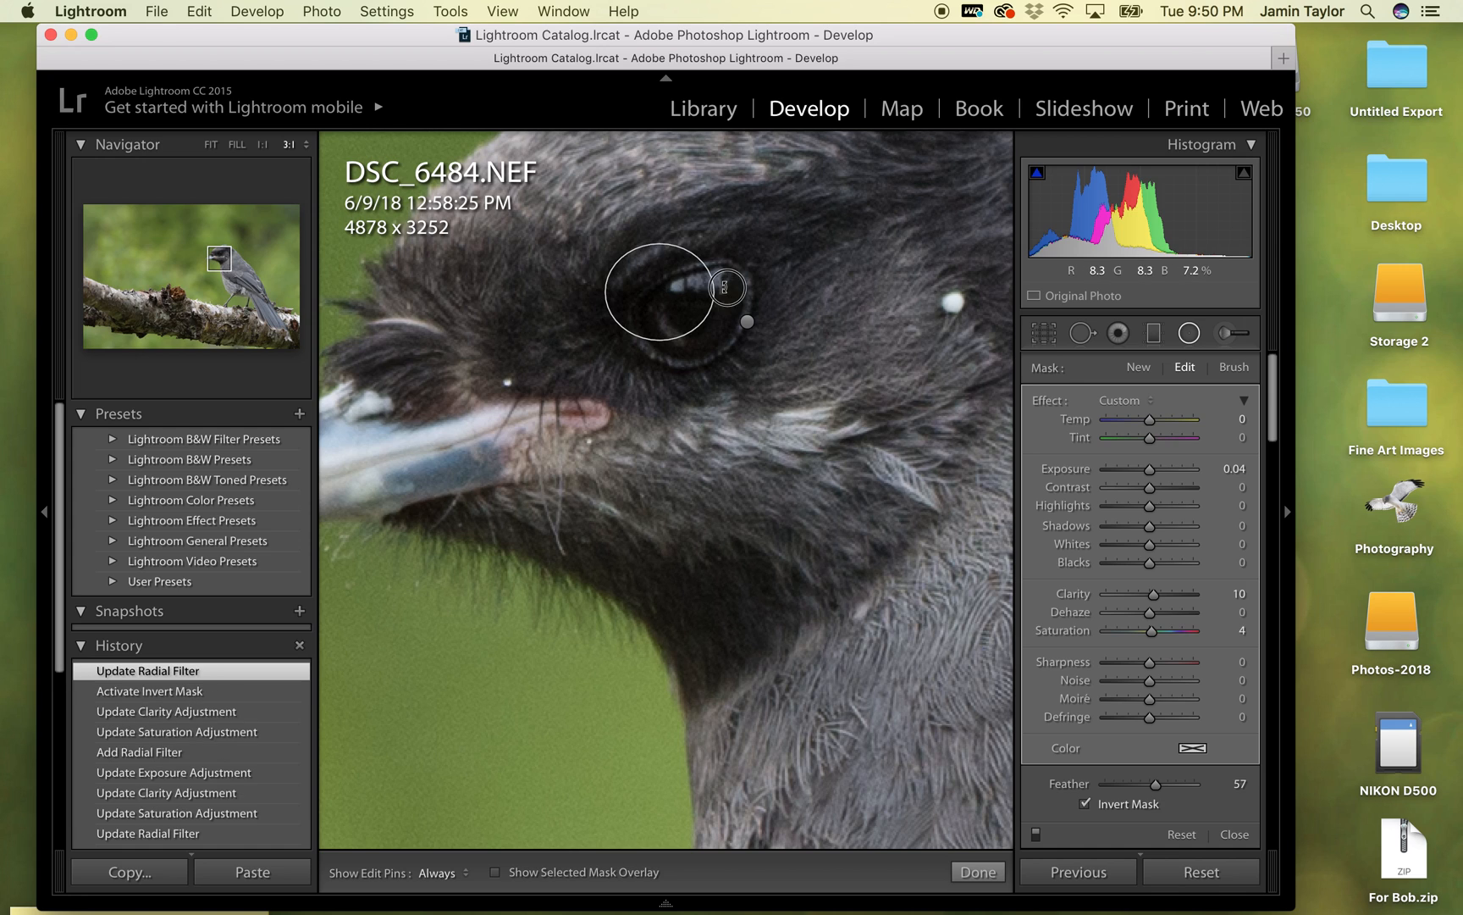
left_click_drag(721, 263, 741, 297)
left_click_drag(718, 304, 726, 295)
left_click_drag(1150, 468, 1159, 471)
key("super+minus")
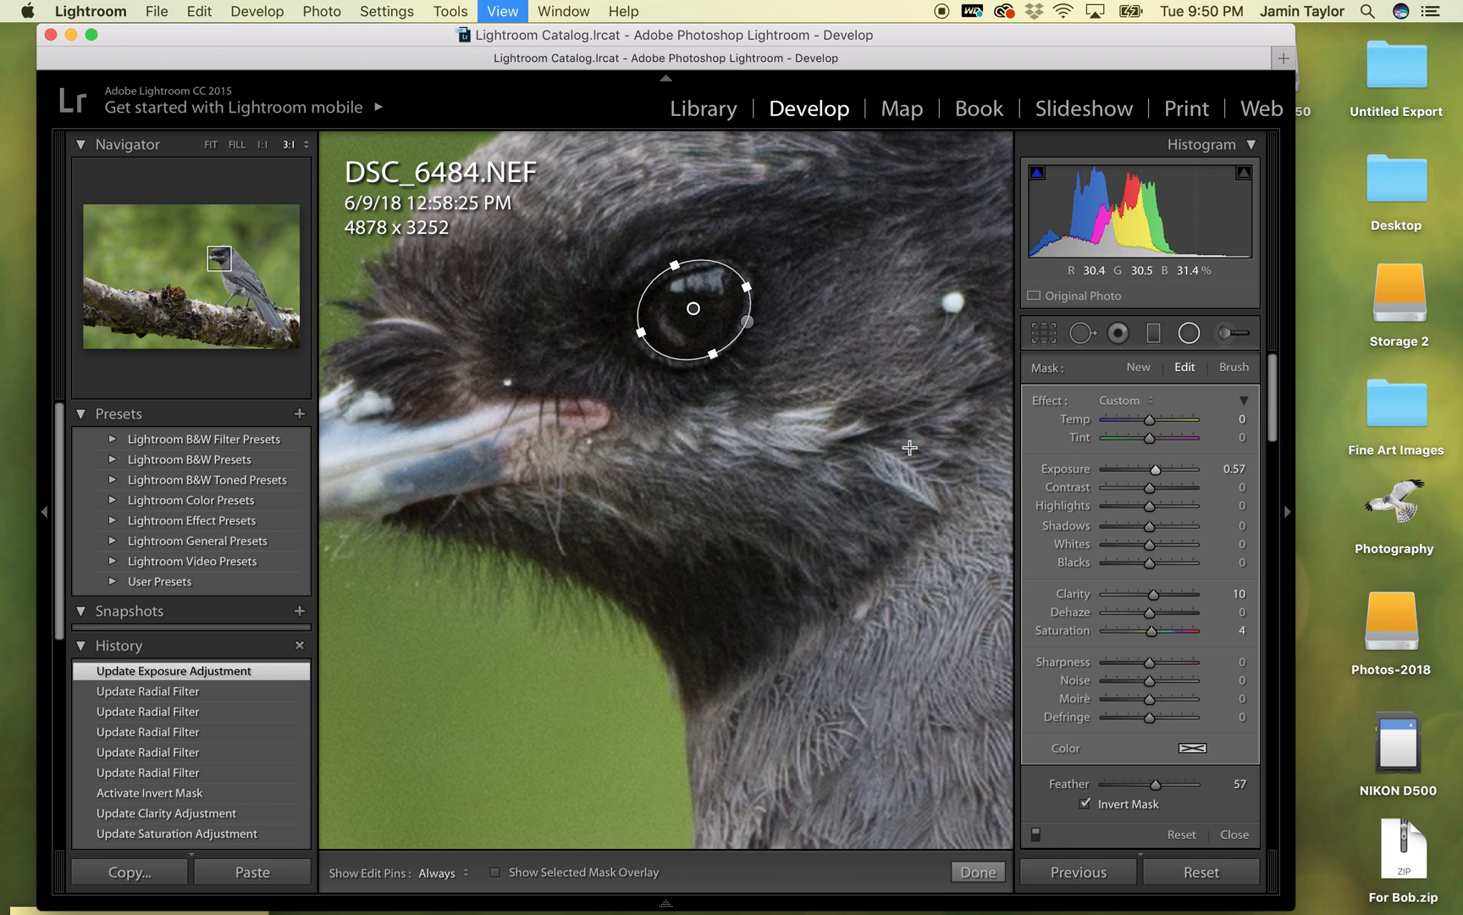
left_click(1189, 331)
- Set the photo's vibrance to +30 and inspect the bird's head up close
left_click(763, 307)
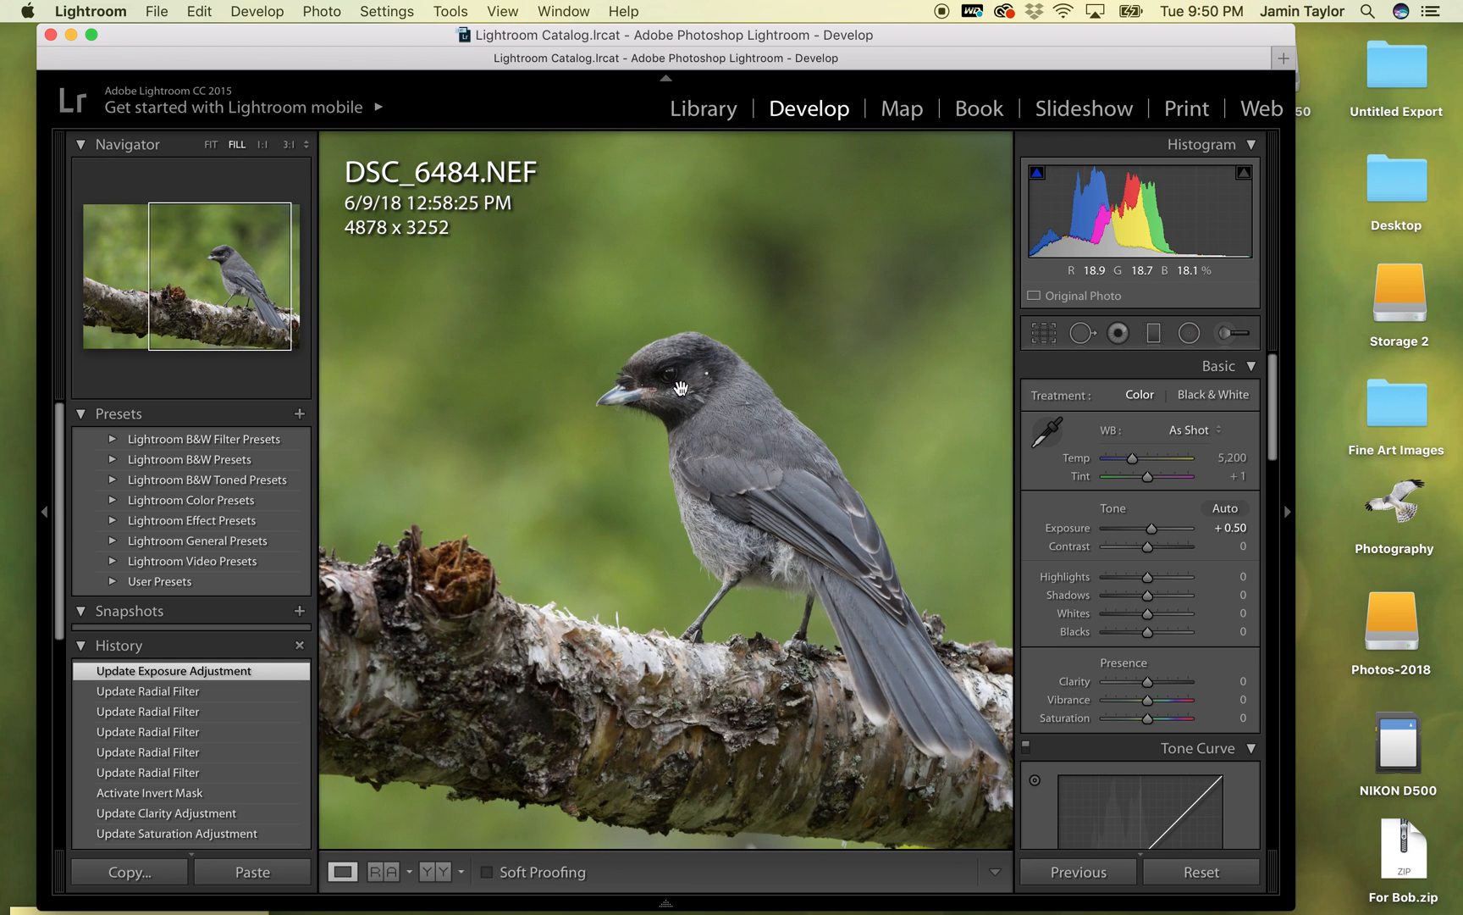
key("super+minus")
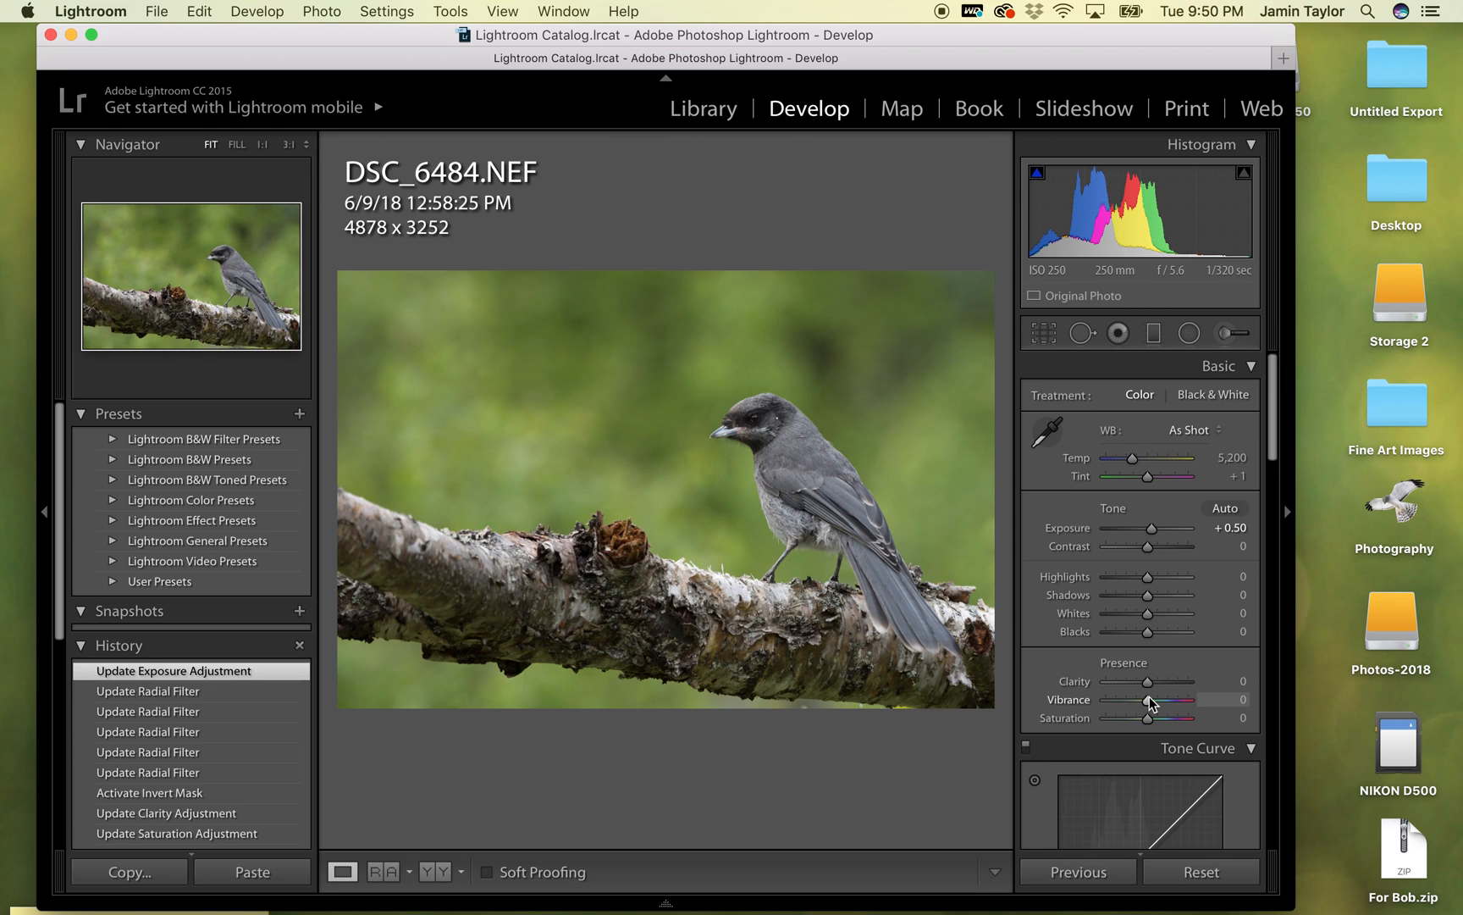
left_click_drag(1149, 702, 1160, 701)
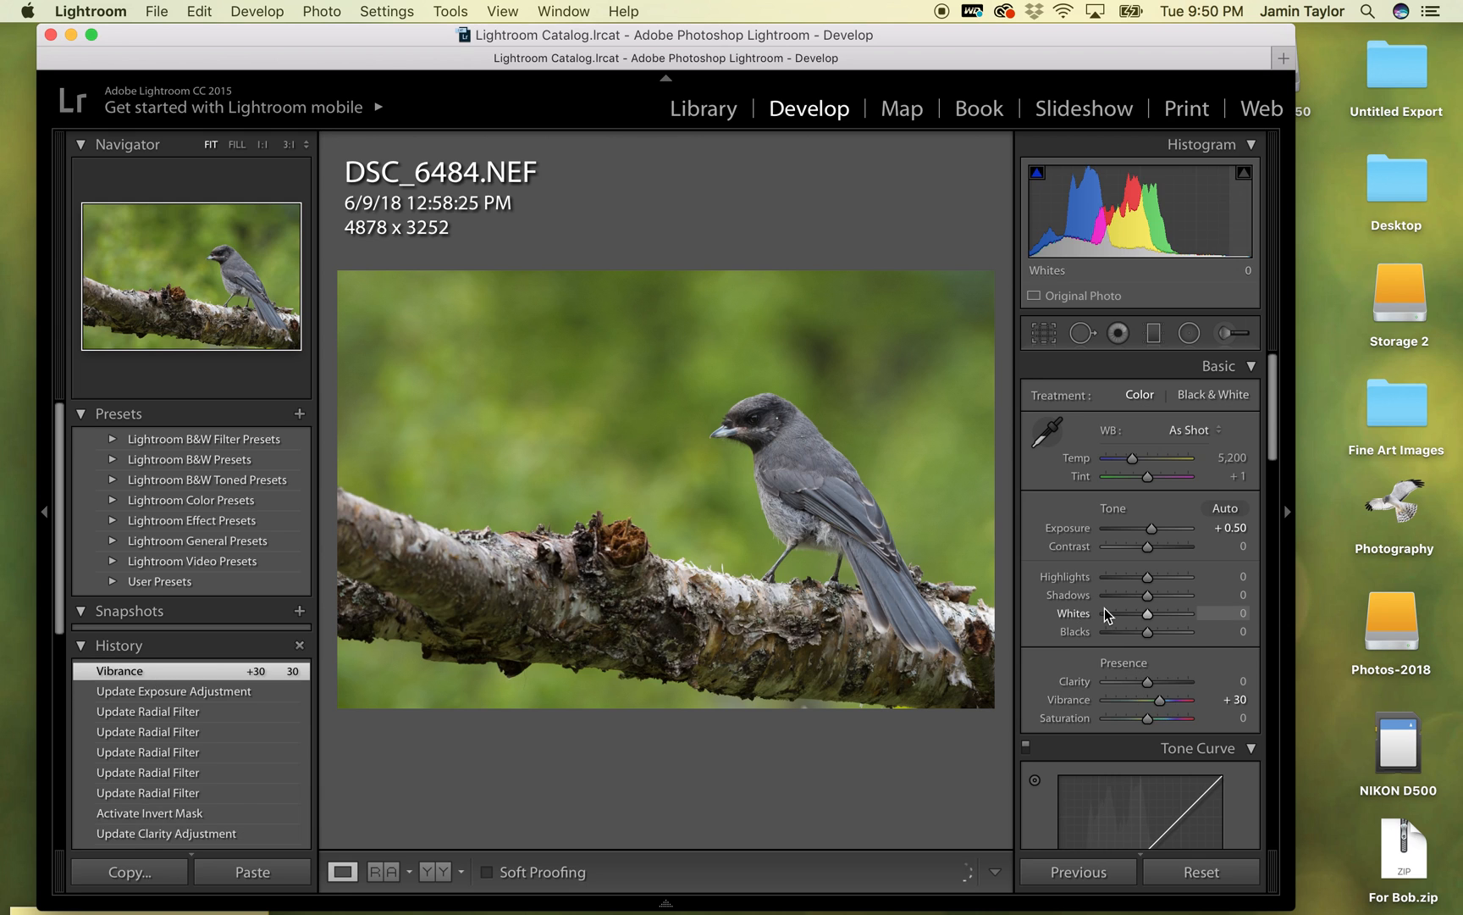
left_click(770, 444)
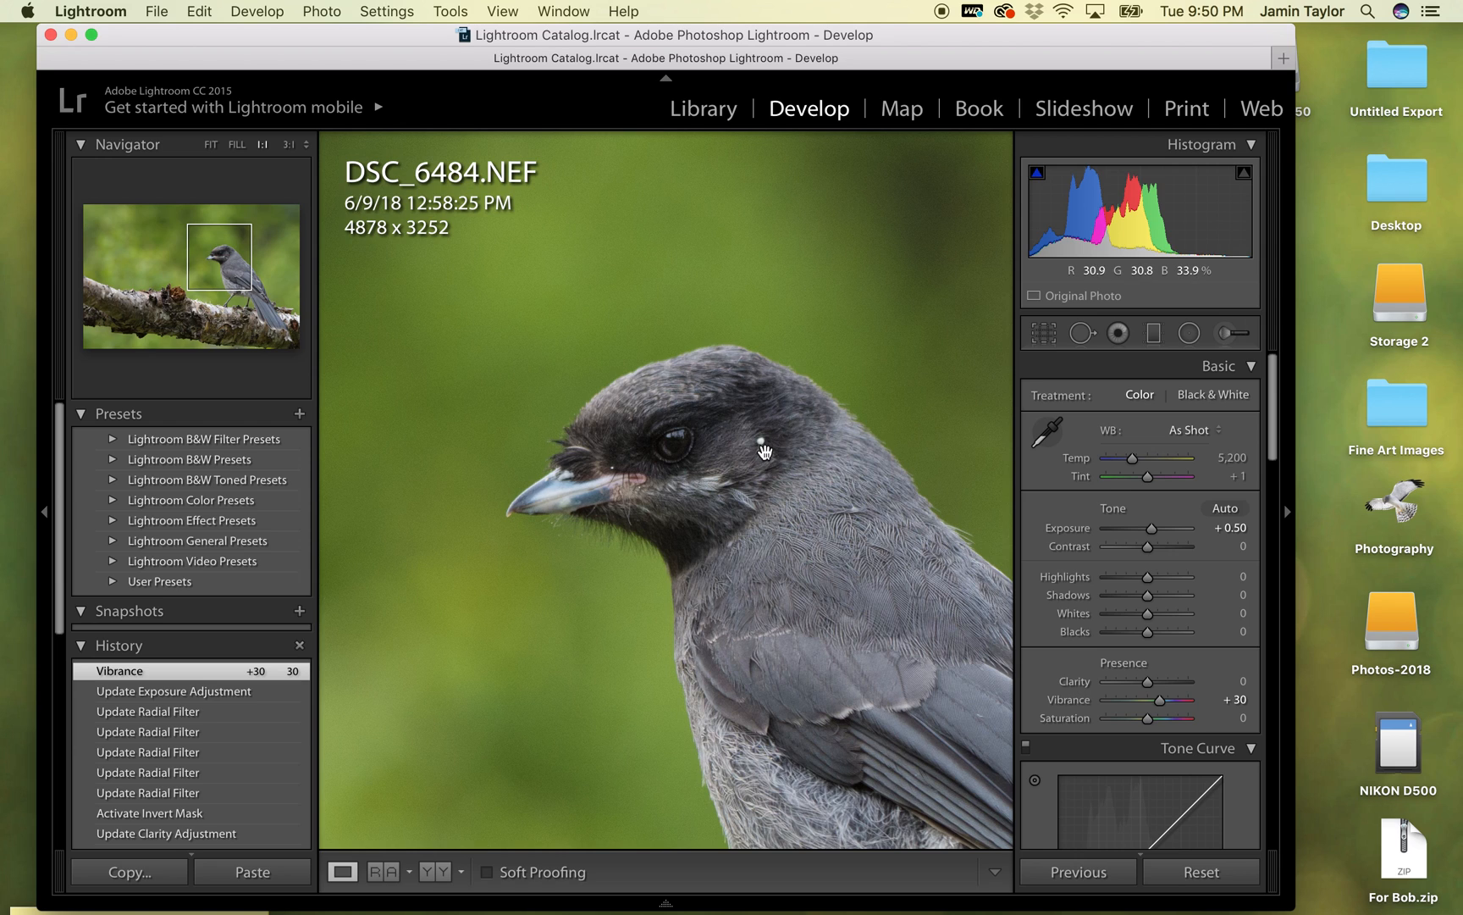
left_click(790, 469)
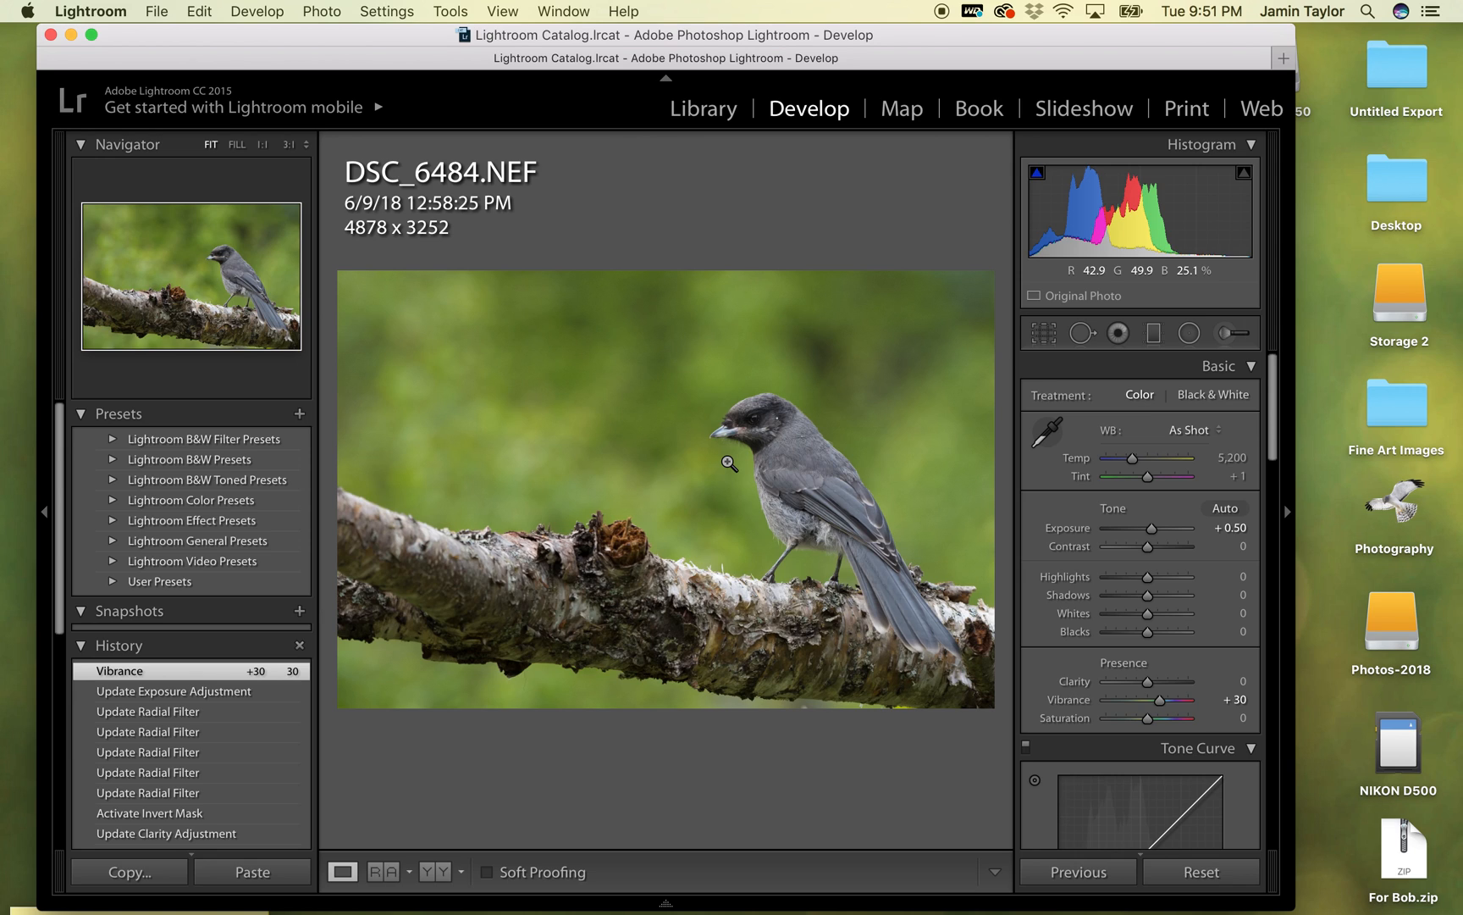
- Send the adjusted DSC_6484.NEF to Adobe Photoshop CC 2017 for editing
right_click(765, 485)
mouse_move(802, 491)
left_click(1069, 495)
left_click(1330, 889)
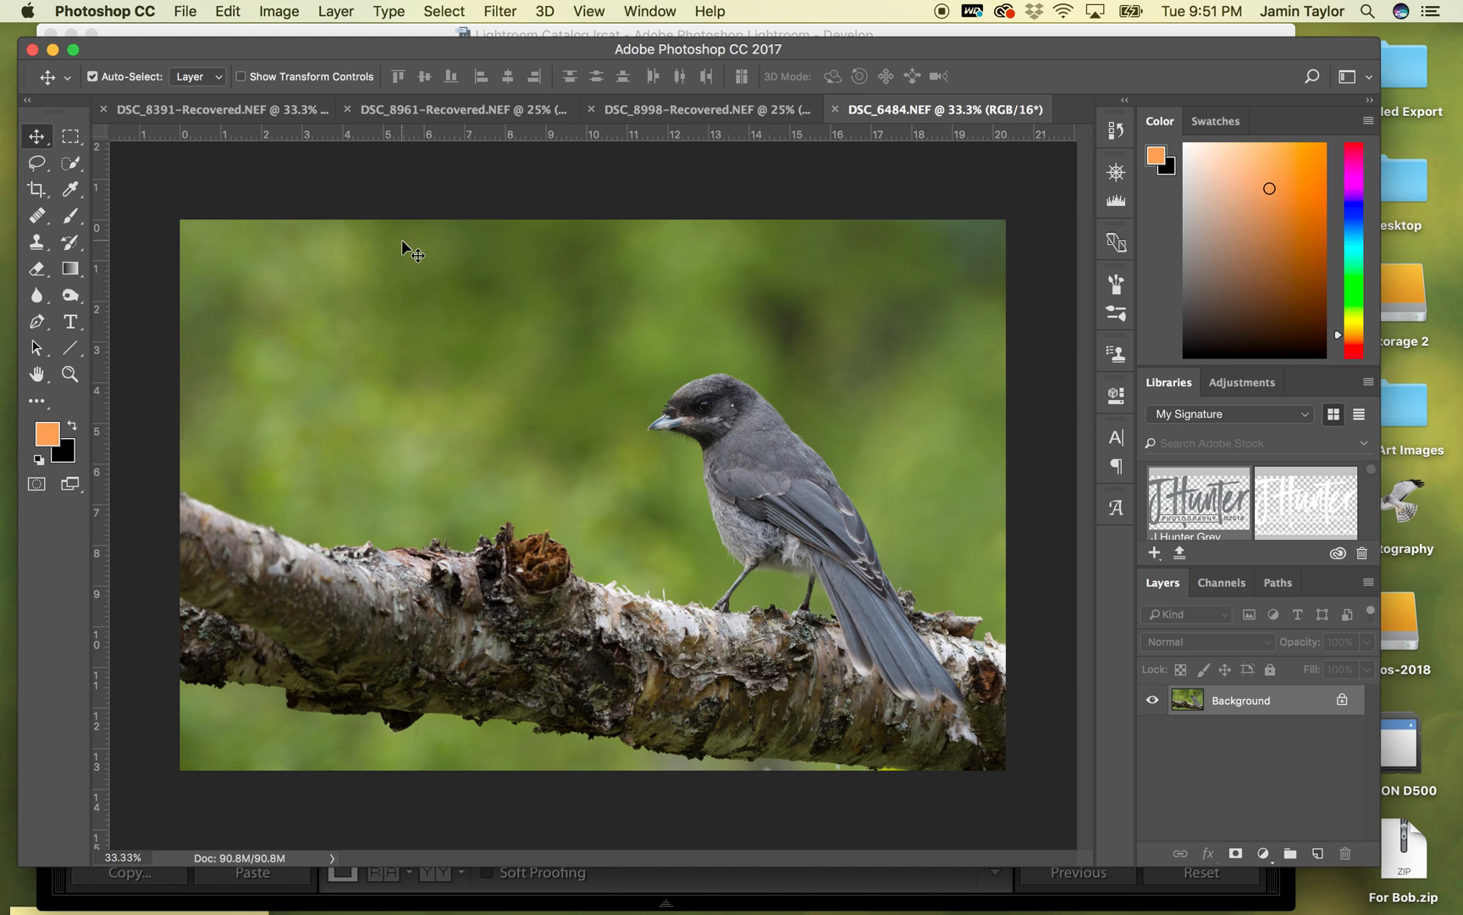
- Start the Topaz DeNoise 6 filter on the photo and move its preview to the bird's head
left_click(498, 11)
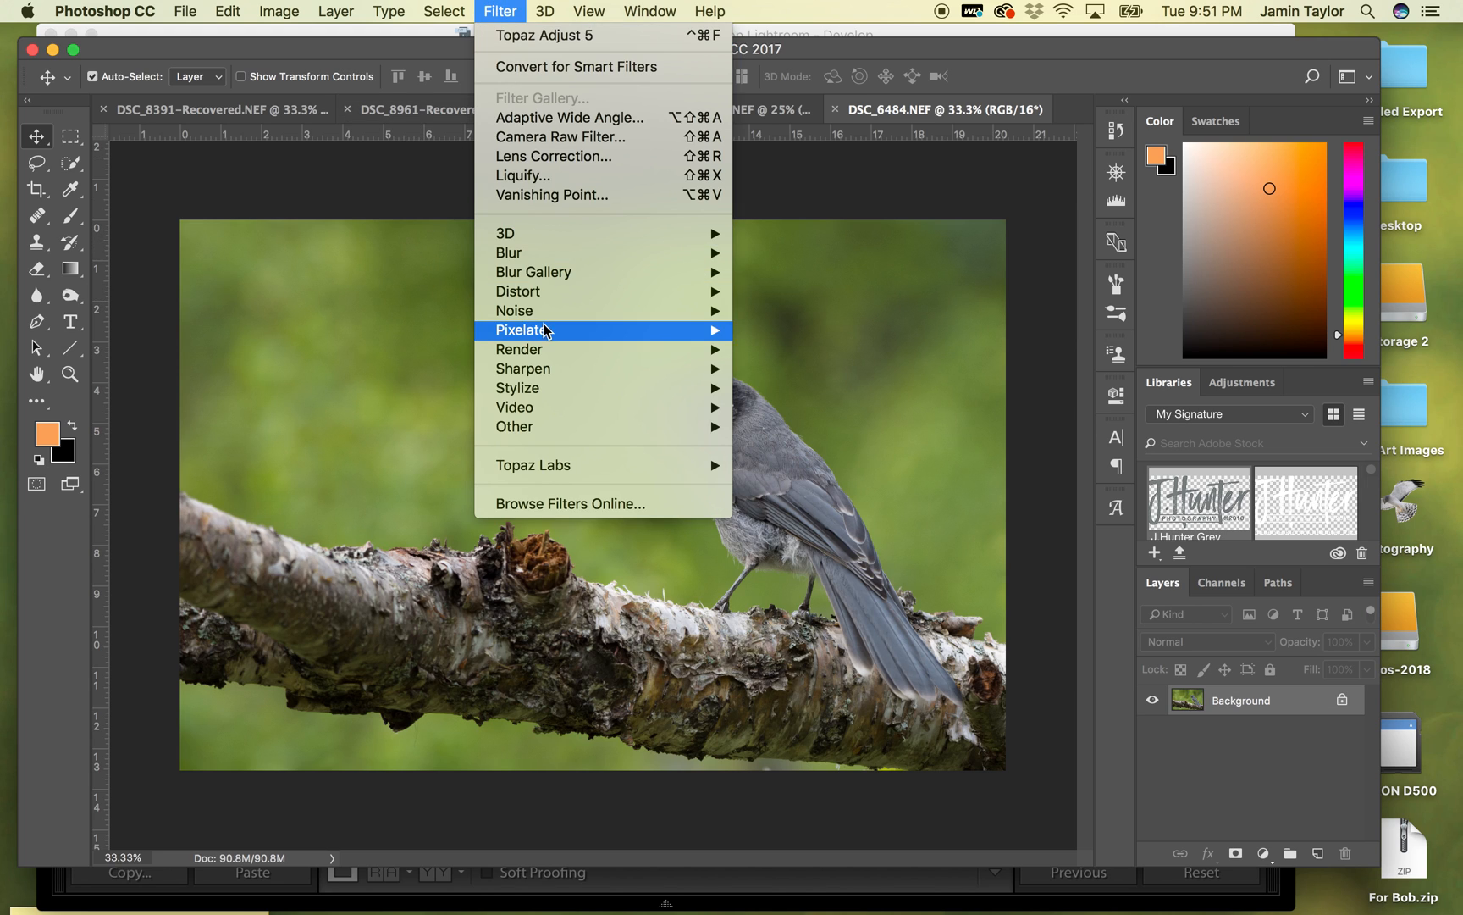
mouse_move(558, 470)
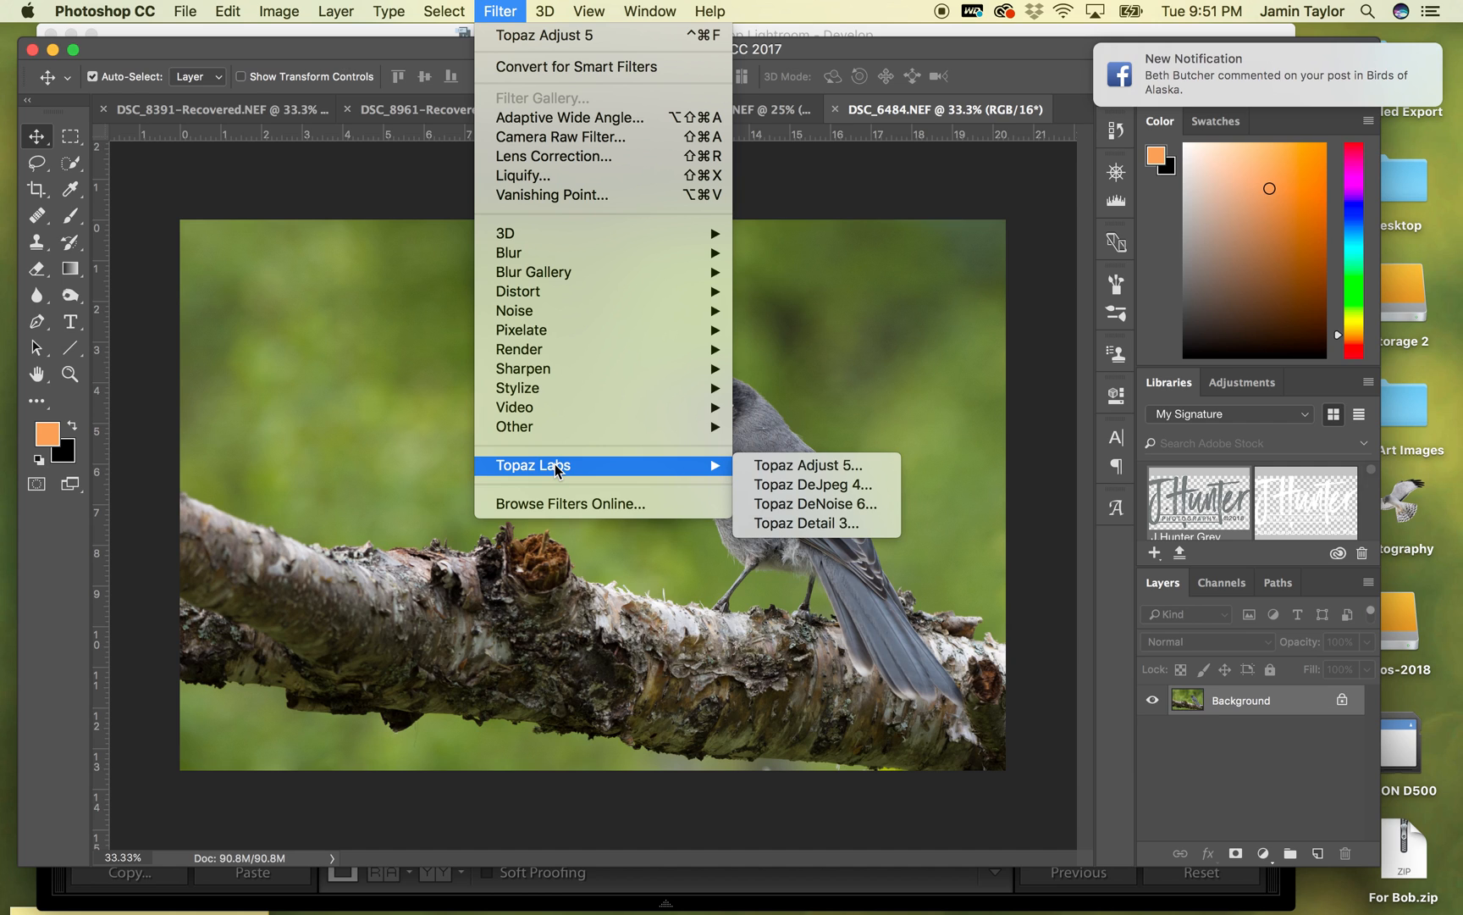
left_click(839, 506)
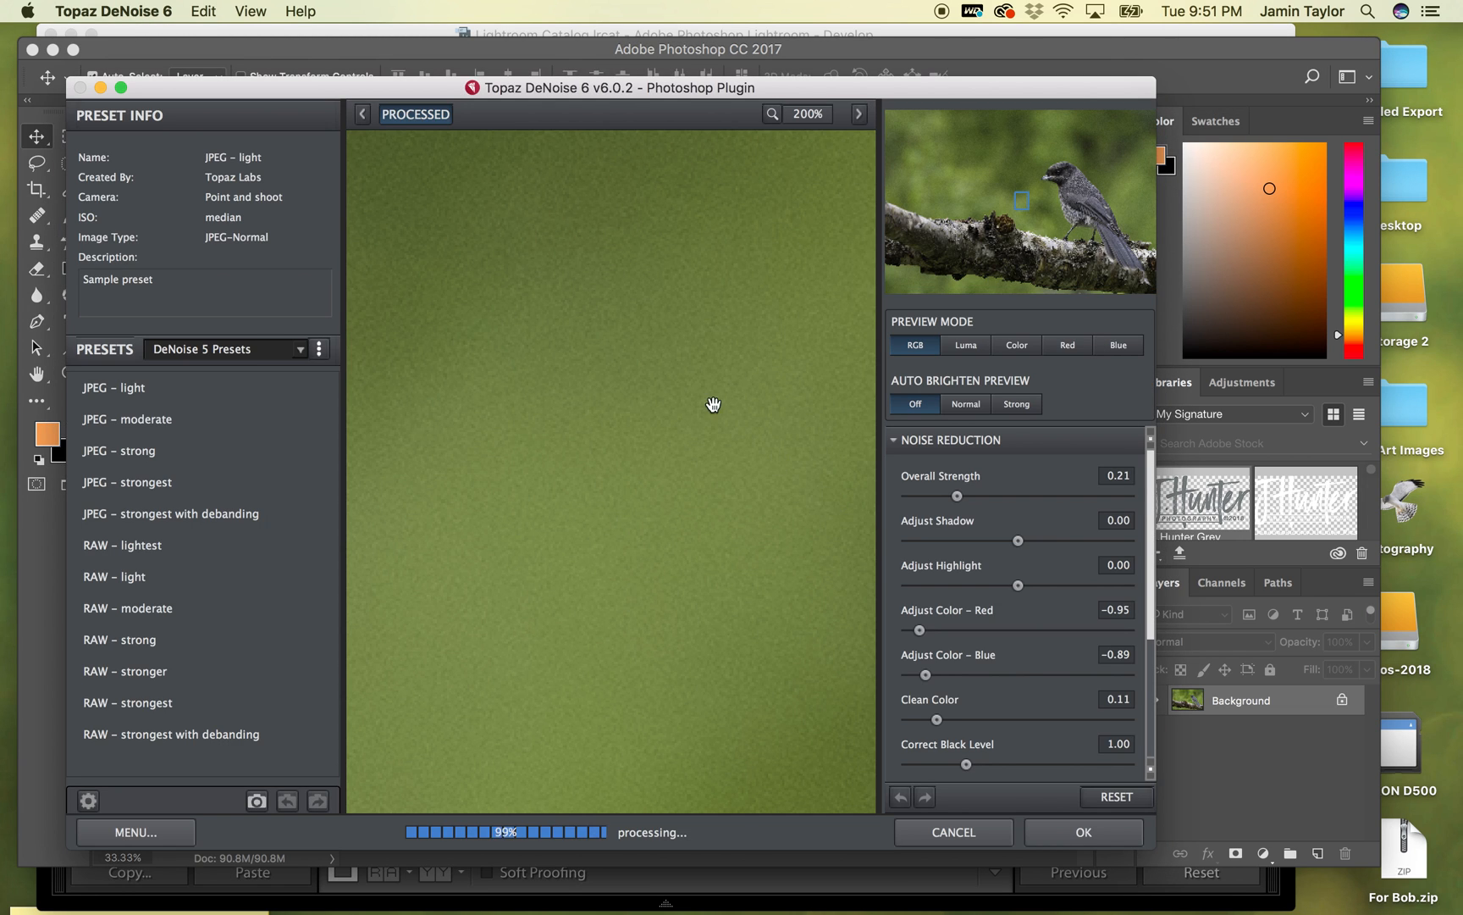
left_click_drag(1045, 202, 1072, 176)
left_click_drag(749, 307, 787, 427)
left_click_drag(364, 406, 365, 407)
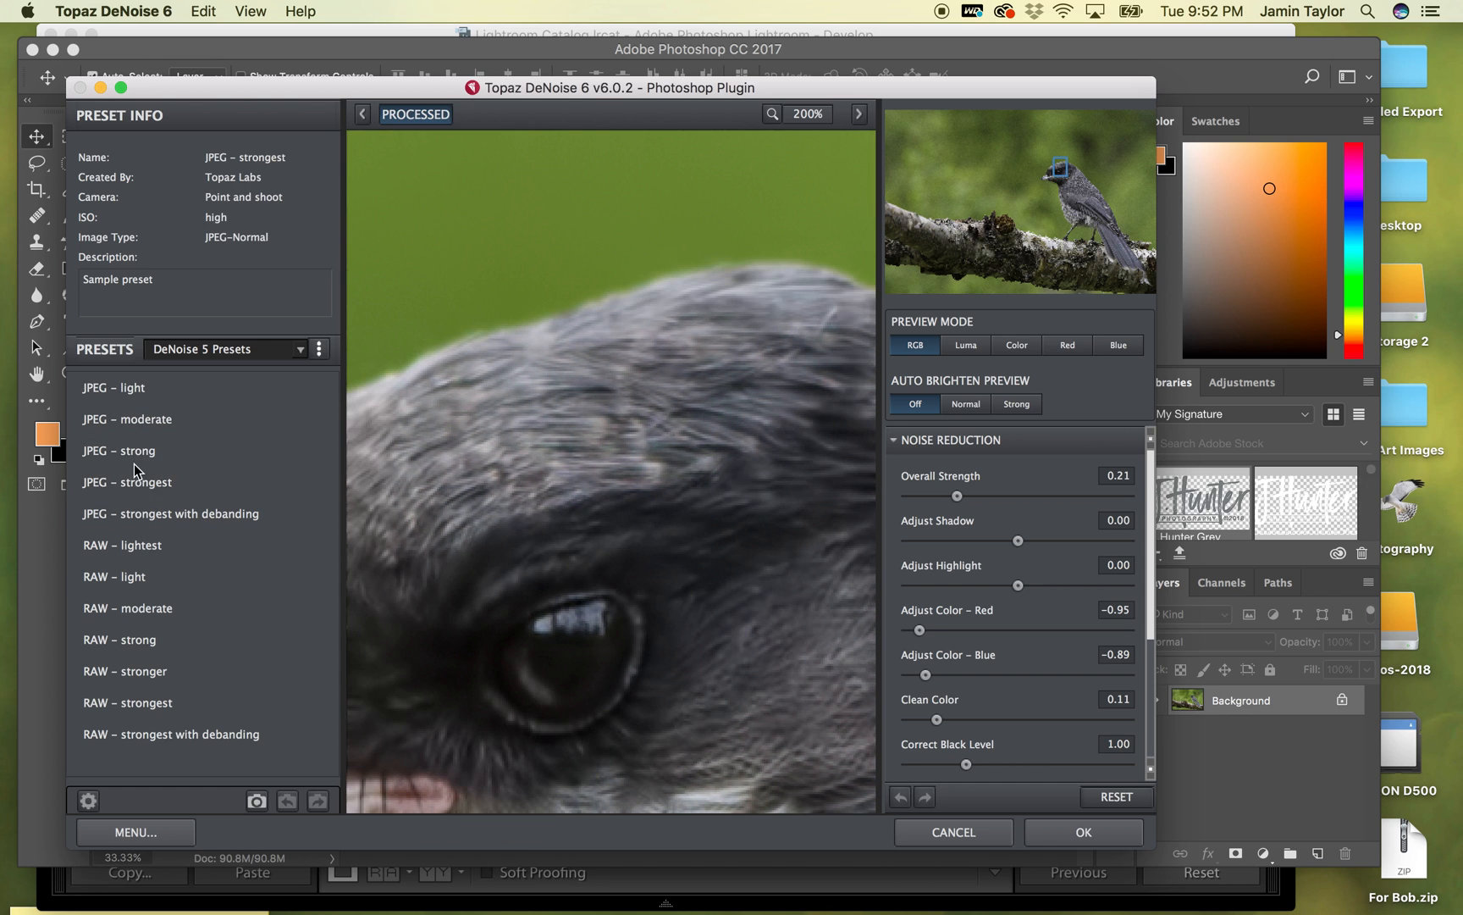
- Apply the JPEG – moderate DeNoise preset to the photo after inspecting the preview of the bird's head and background
left_click(150, 418)
left_click_drag(518, 360, 601, 331)
left_click_drag(574, 476, 711, 478)
left_click_drag(760, 380, 565, 378)
left_click_drag(692, 408, 601, 364)
left_click_drag(670, 559, 751, 605)
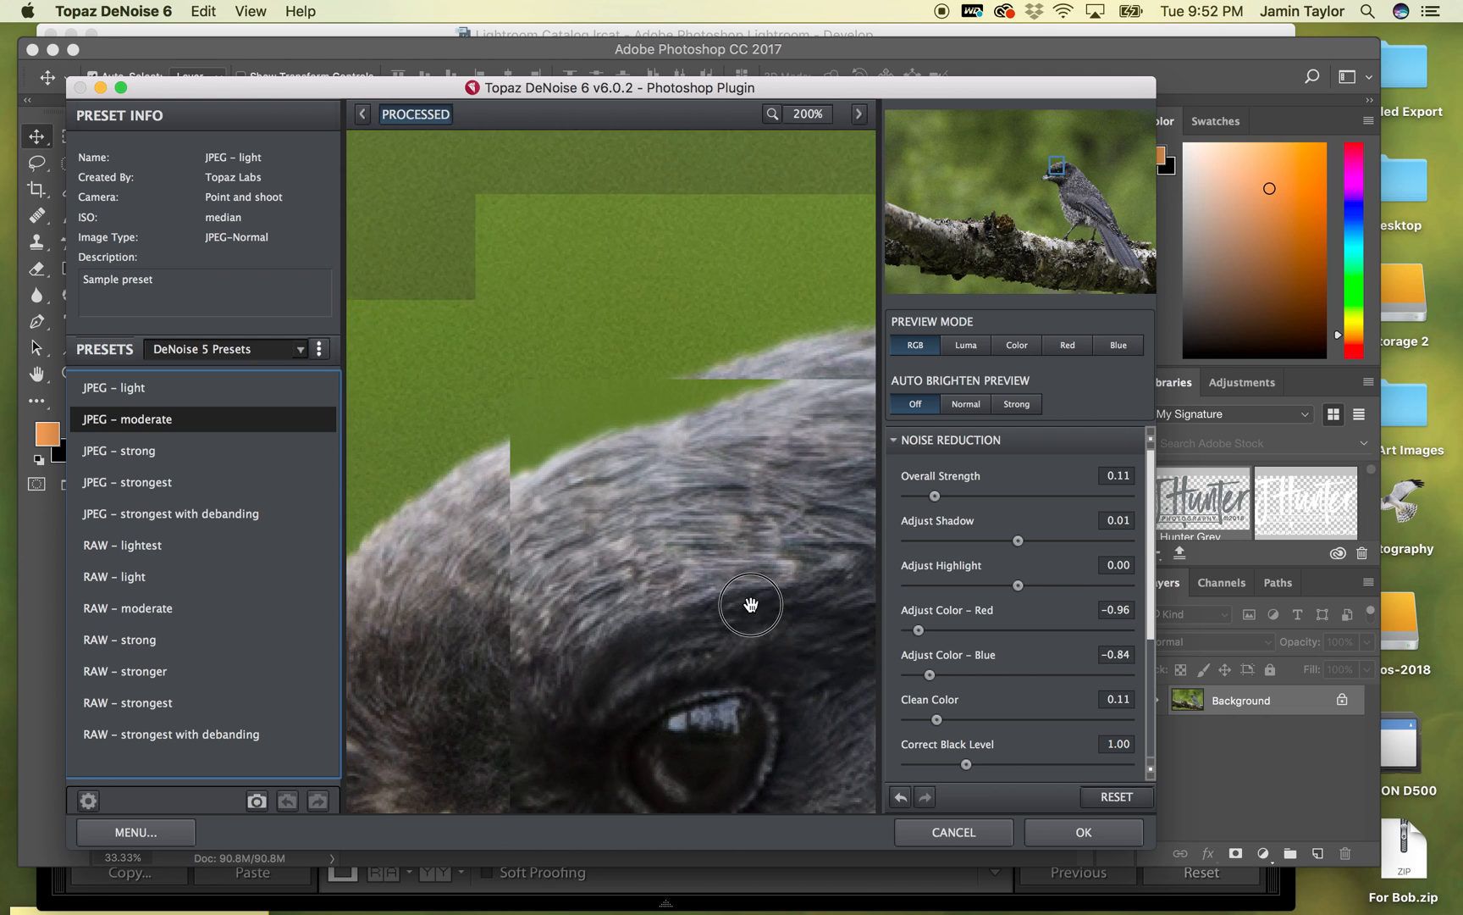
left_click_drag(541, 241, 626, 365)
left_click_drag(679, 480, 644, 418)
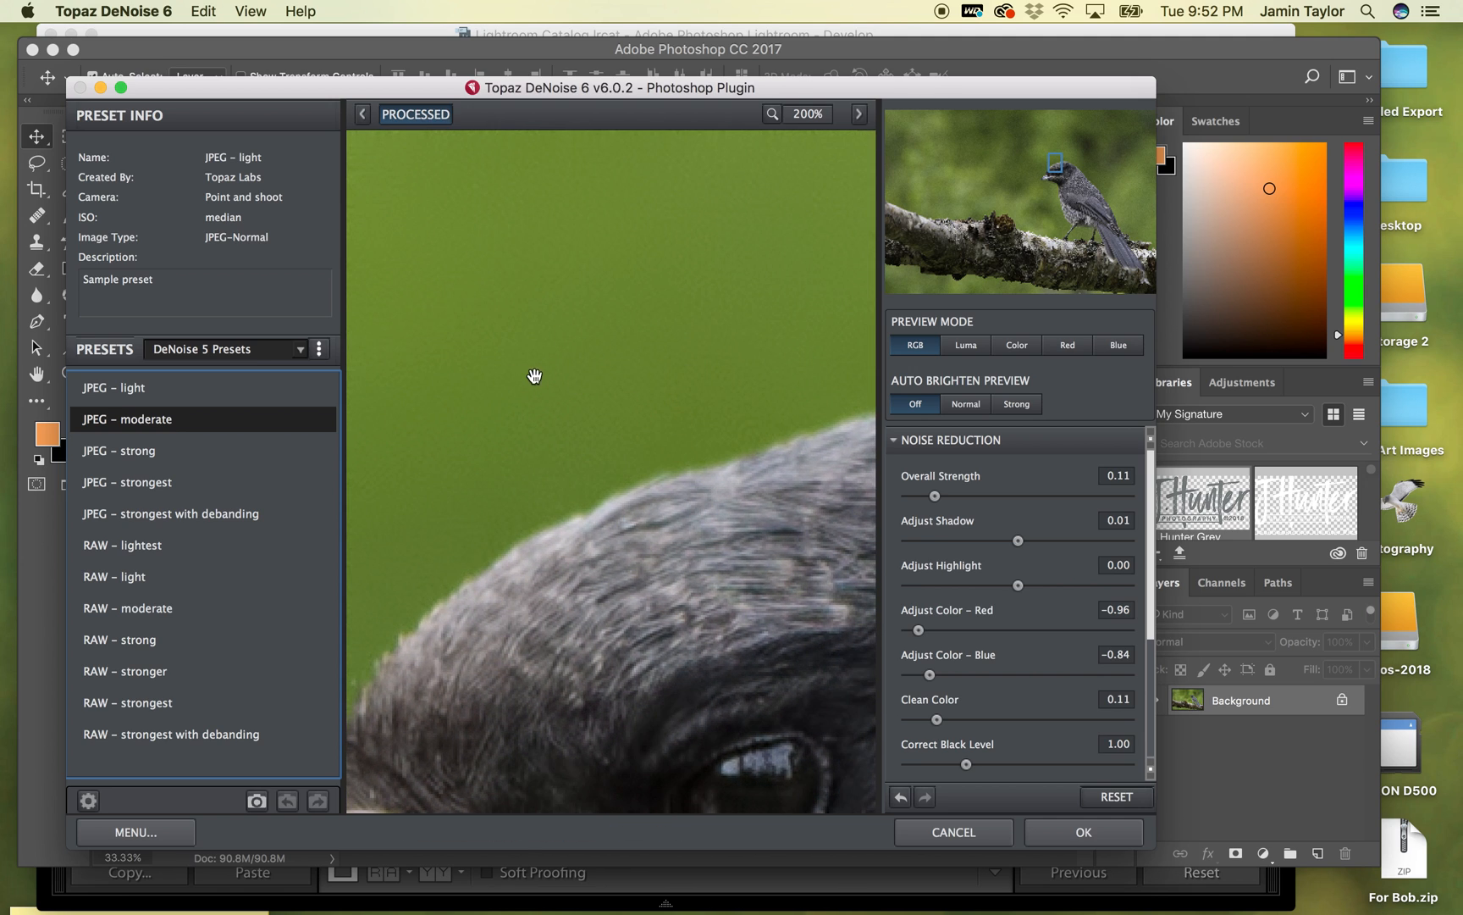
left_click(1082, 833)
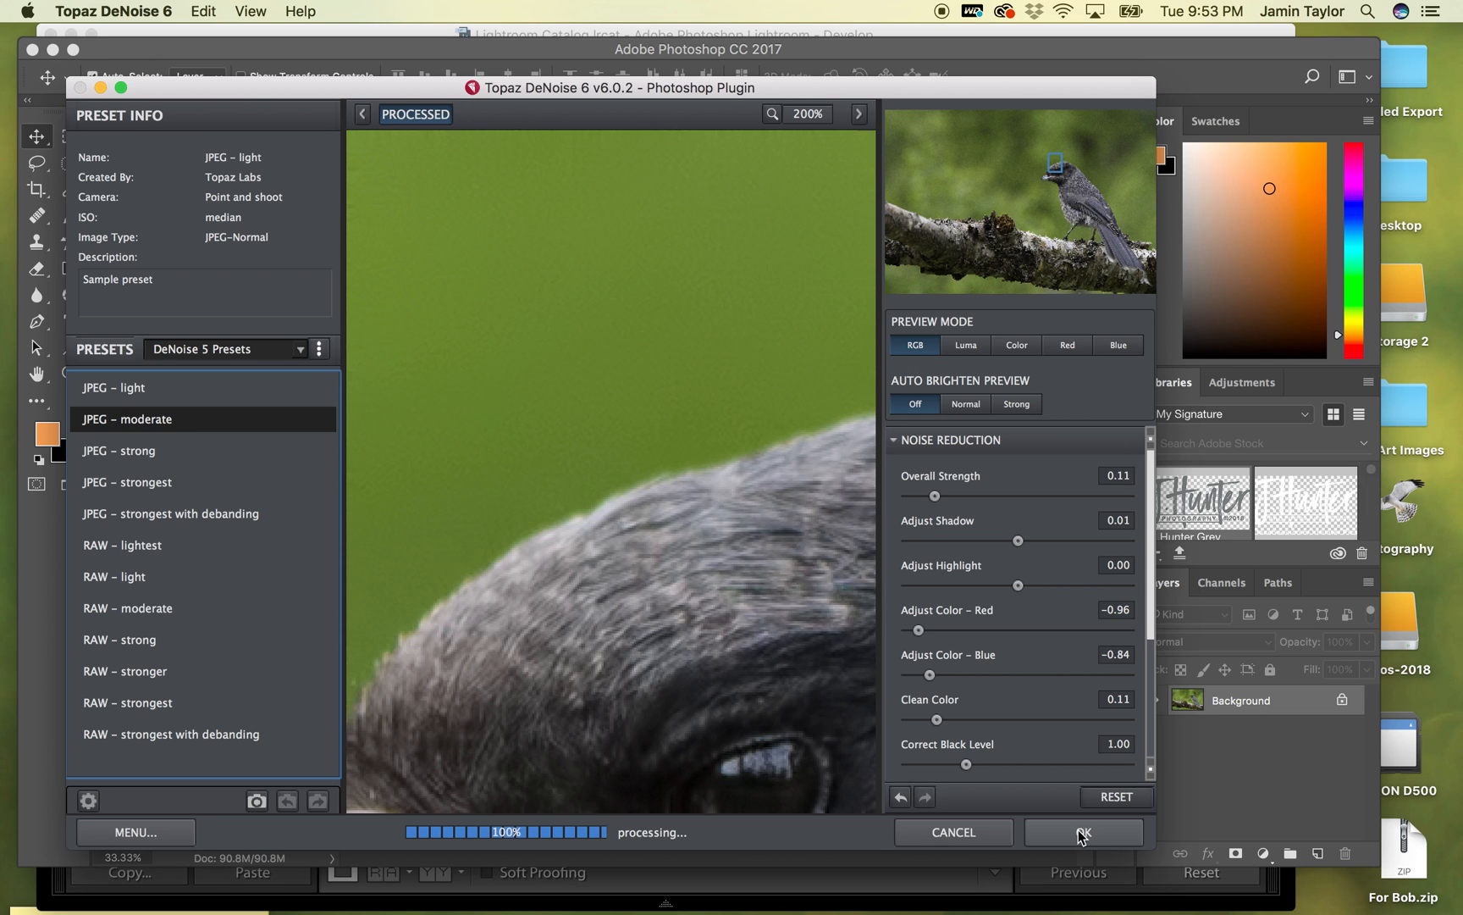
left_click(1081, 834)
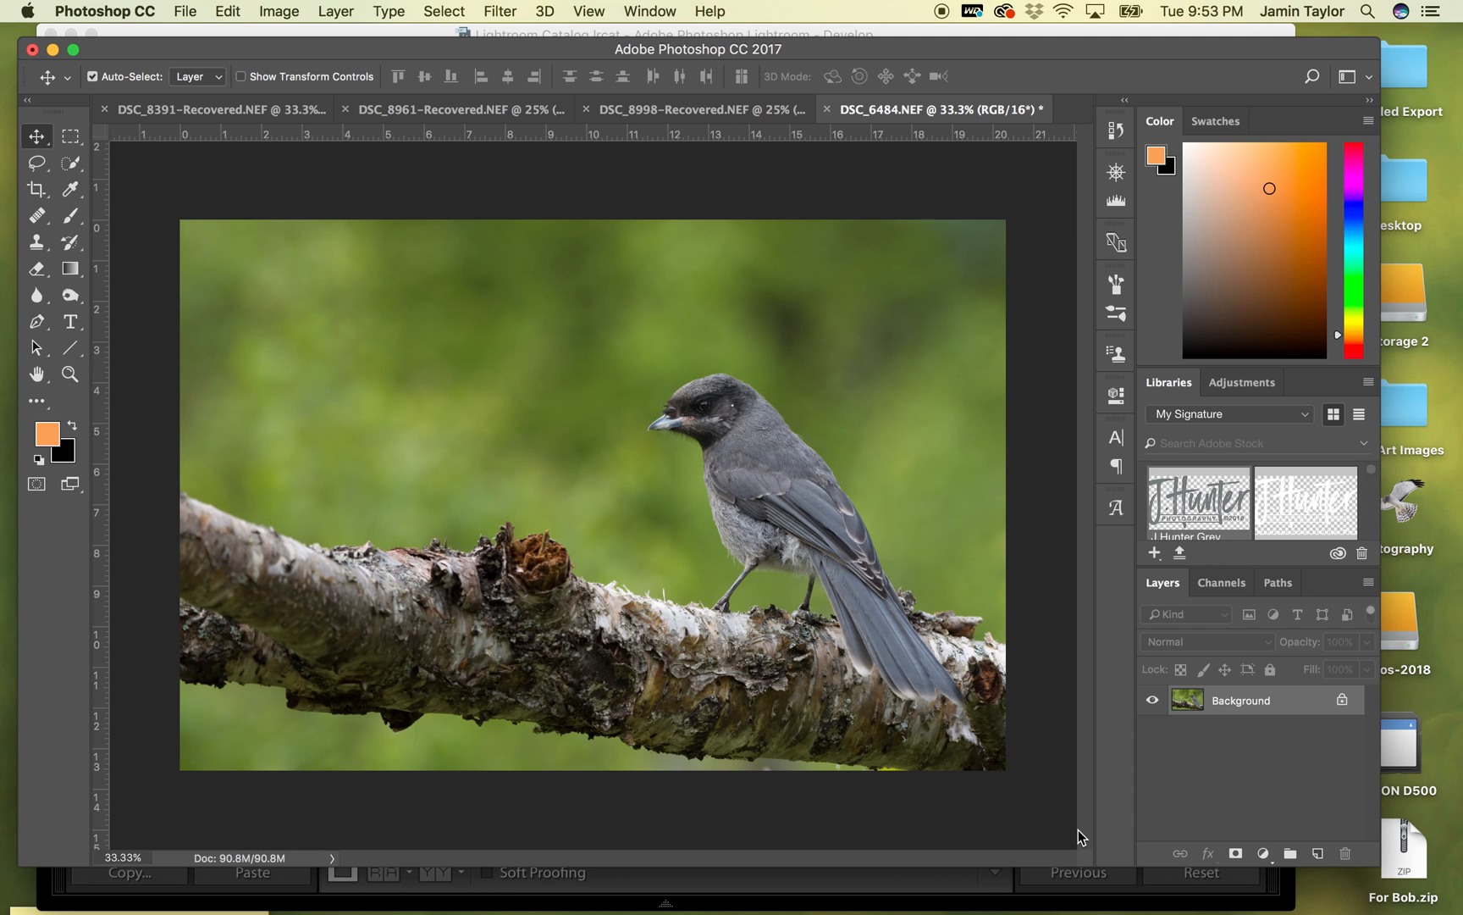
- Heal the white spot behind the bird's eye with a size 30 Healing Brush, sampling the nearby dark feathers
key("super+plus")
key("super+plus")
key("super+plus")
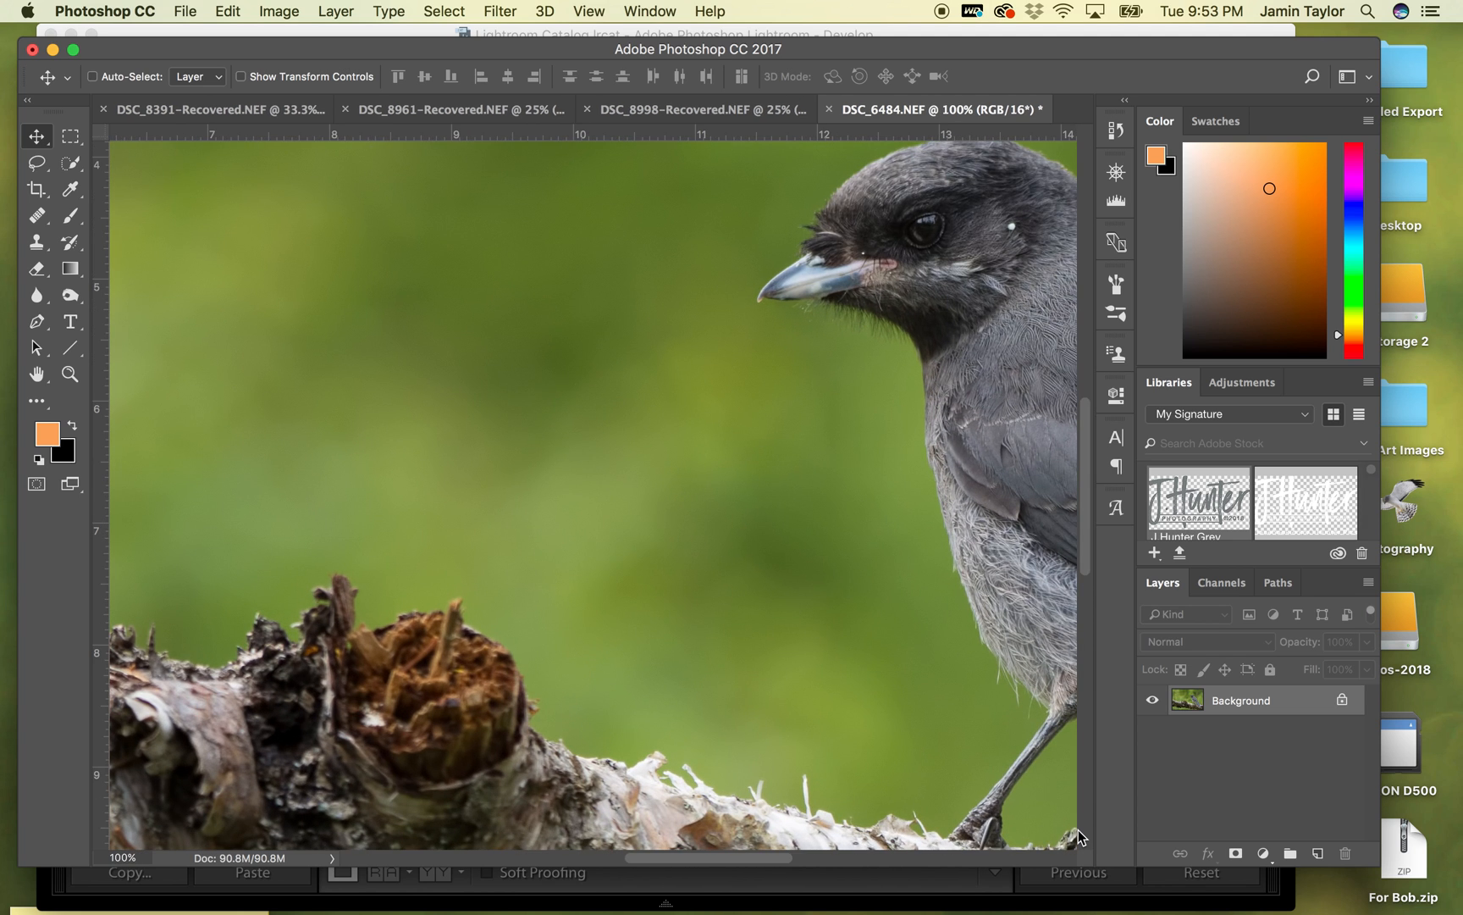
key("super+plus")
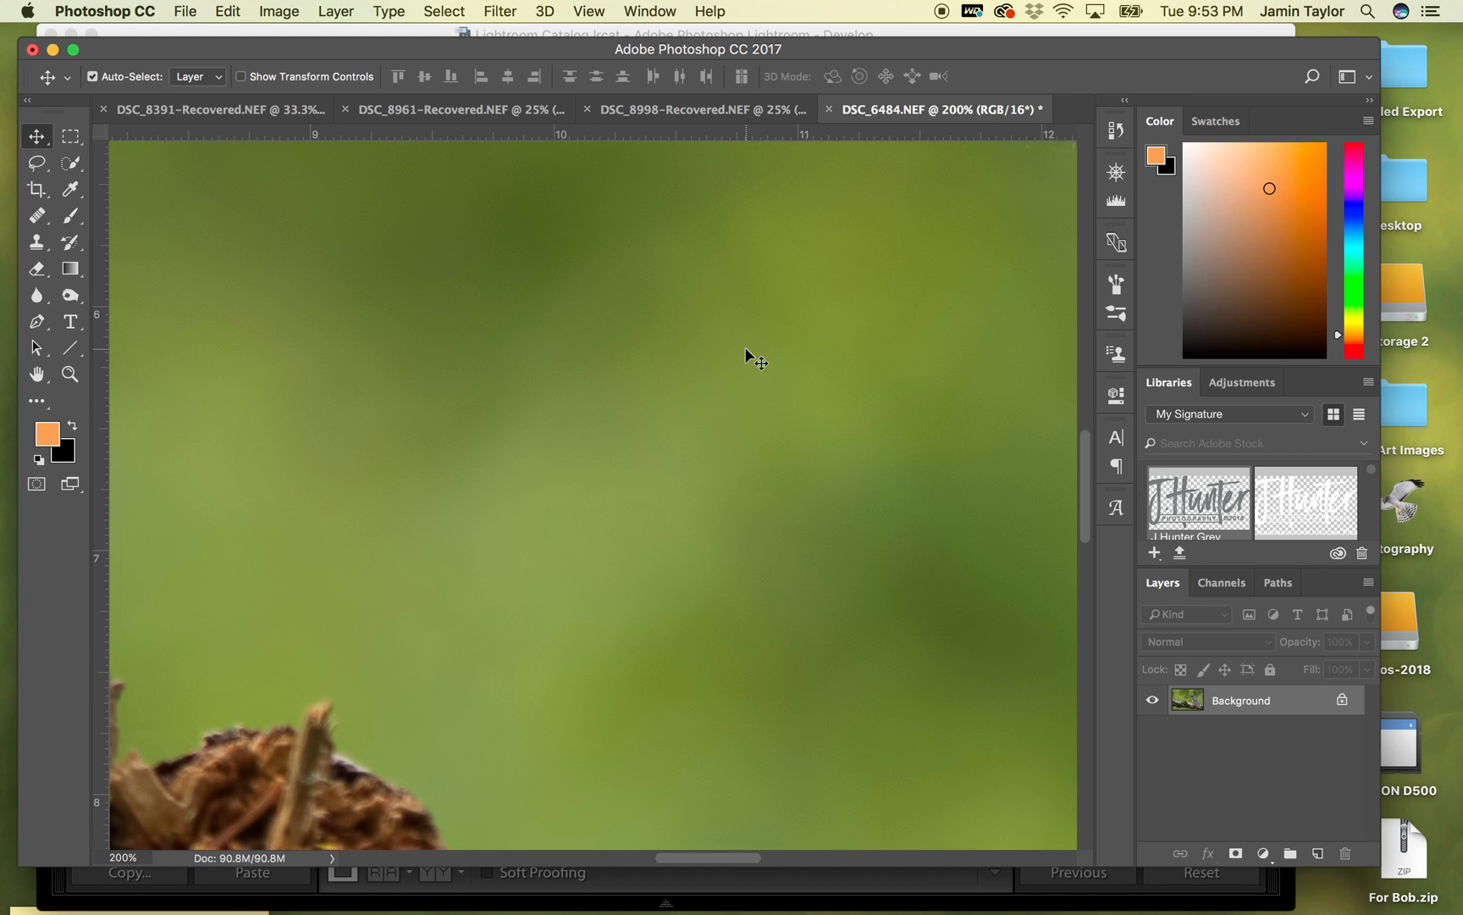
left_click_drag(813, 257, 477, 604)
left_click_drag(687, 542, 415, 649)
left_click_drag(563, 593, 424, 622)
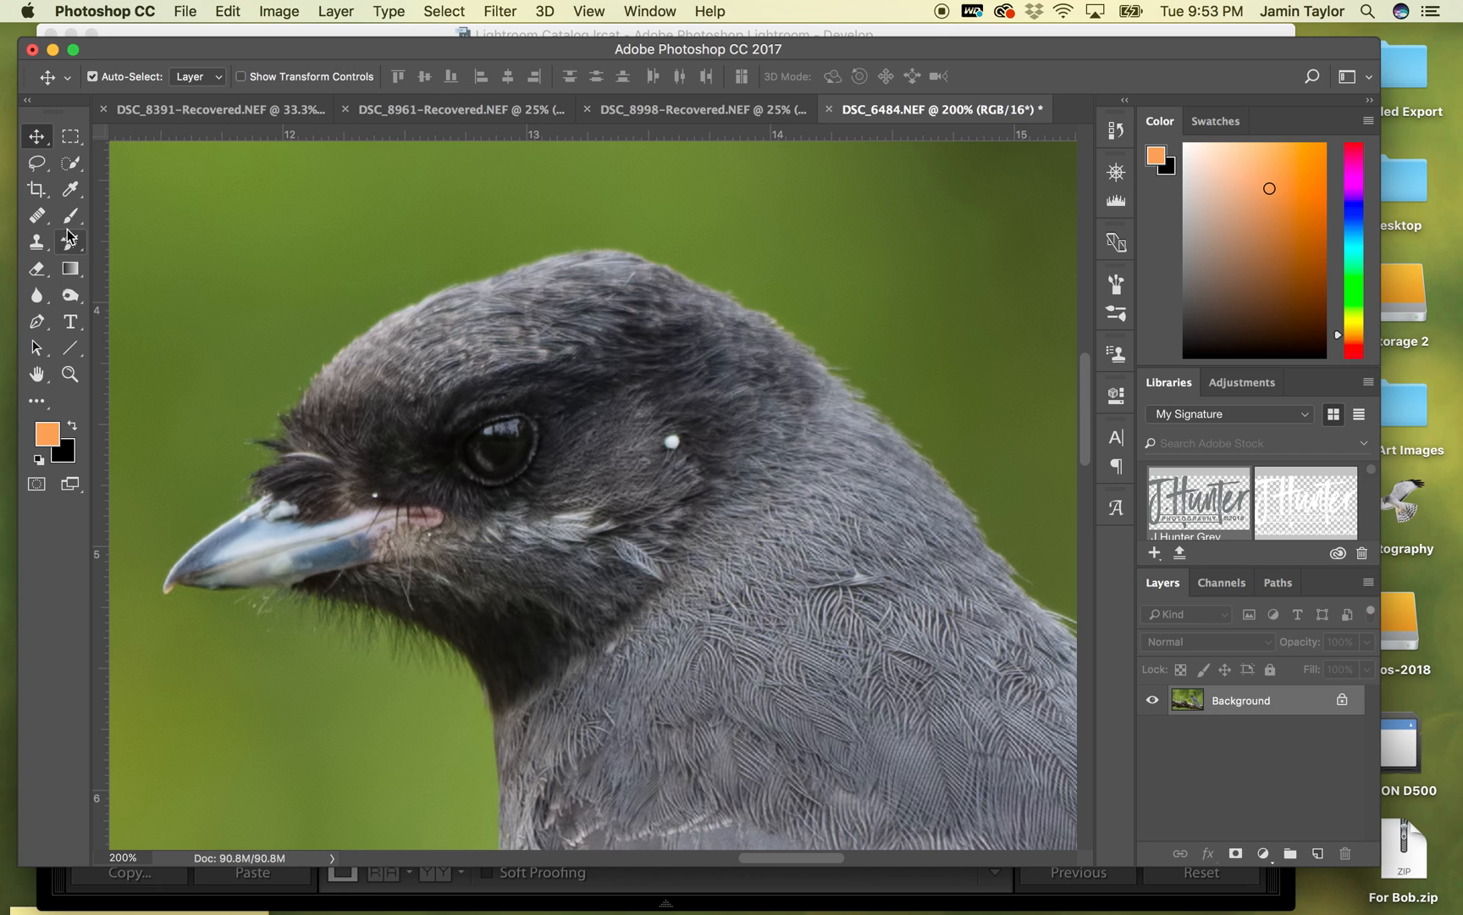
left_click(38, 215)
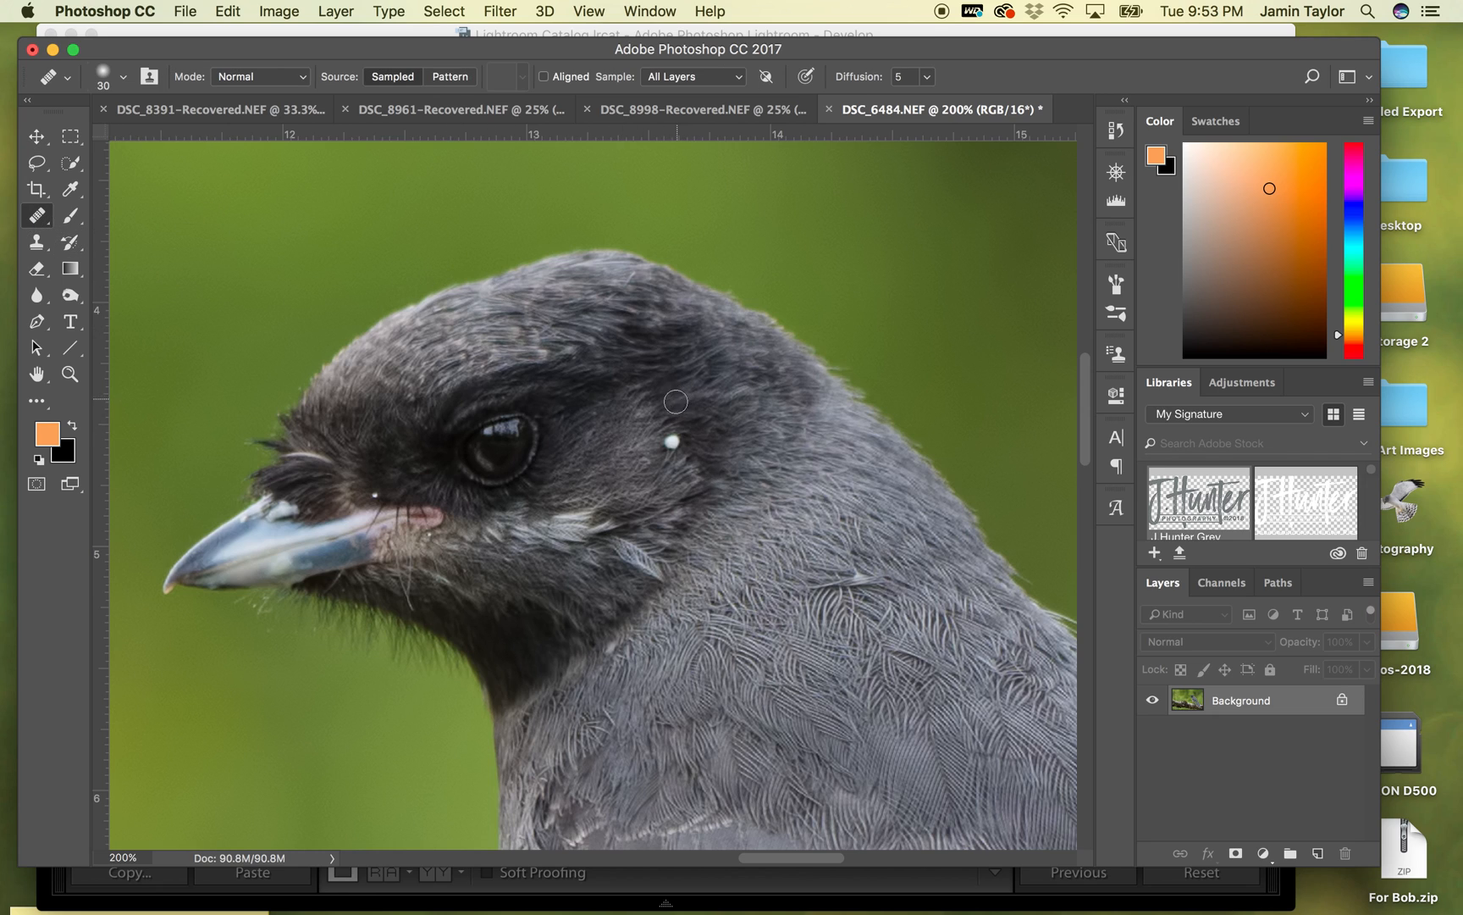
left_click(651, 411, "alt")
left_click(672, 441)
left_click(645, 409, "alt")
left_click(669, 441)
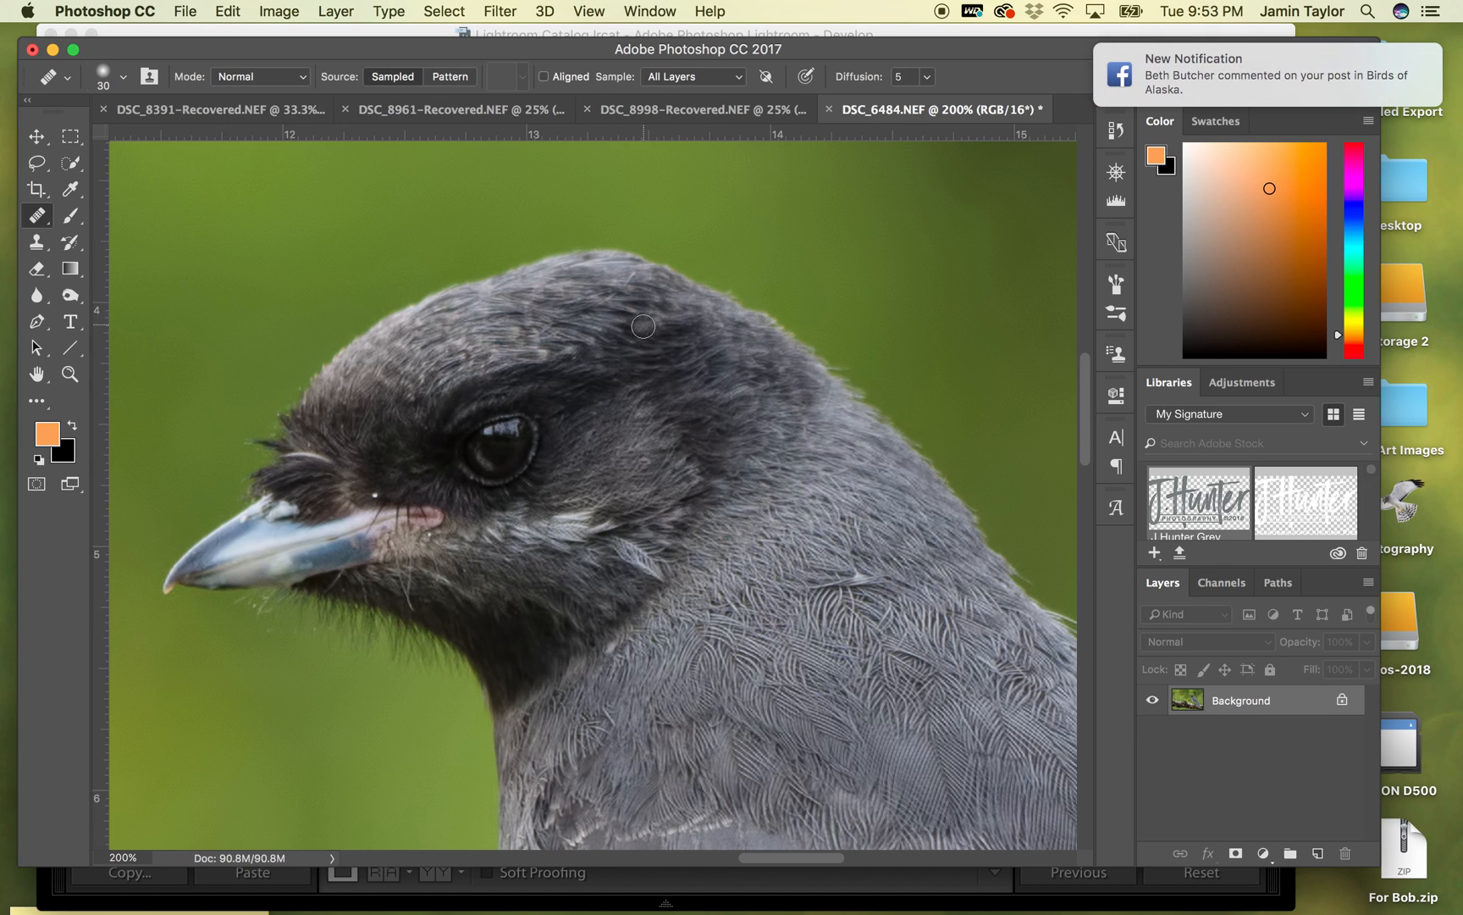
- Reduce the Healing Brush size to 15 and heal the small white speck above the base of the beak
left_click(377, 460)
key("bracketleft")
key("bracketleft")
key("bracketleft")
left_click(378, 478, "alt")
left_click(376, 495)
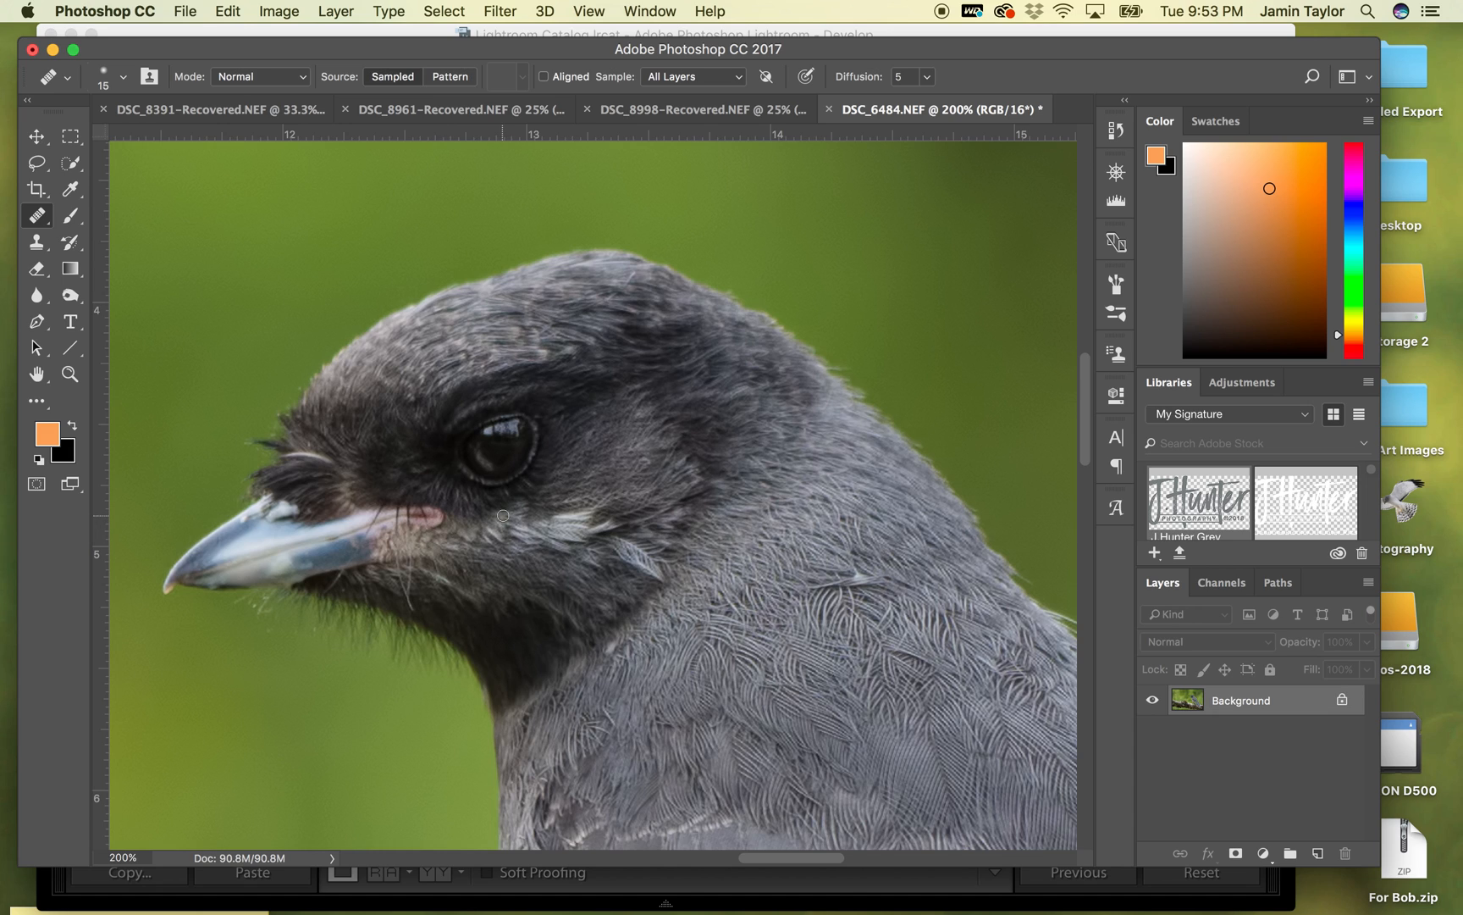
- Heal the white marks and blemishes along the upper and lower parts of the beak, sampling clean areas nearby
left_click(276, 487, "alt")
left_click_drag(282, 513, 293, 509)
left_click(258, 527, "alt")
left_click_drag(269, 518, 288, 502)
left_click(295, 517, "alt")
left_click(306, 482, "alt")
left_click(331, 557, "alt")
mouse_move(300, 566)
left_mouse_down()
mouse_move(363, 514)
mouse_move(287, 563)
mouse_move(332, 552)
mouse_move(272, 567)
left_mouse_up()
left_click(357, 518)
left_click(333, 553, "alt")
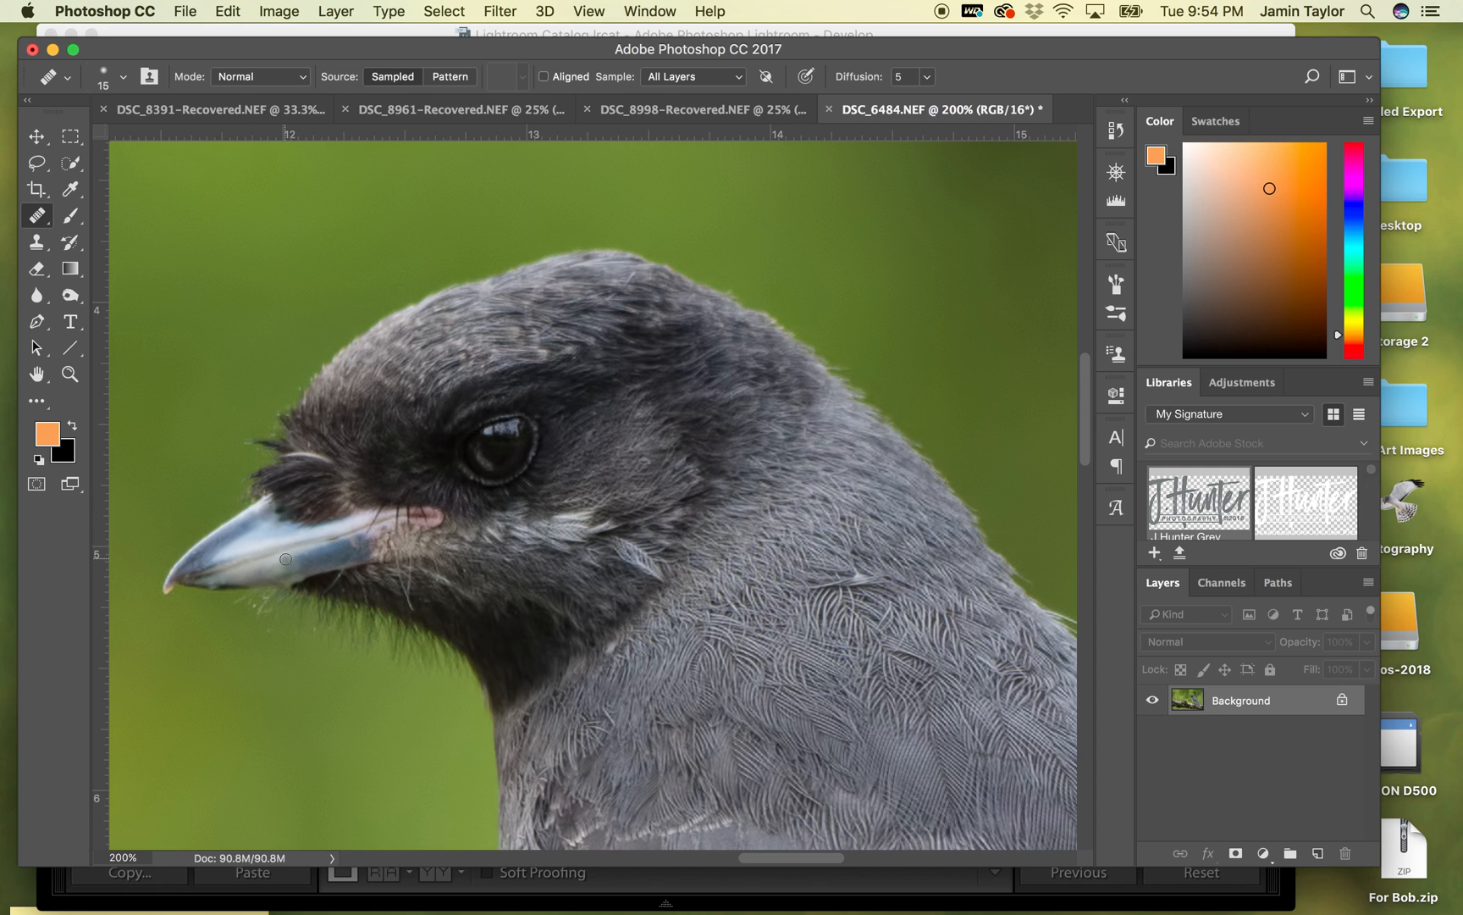
left_click(318, 557, "alt")
left_click_drag(295, 568, 273, 571)
left_click(322, 560, "alt")
- Select the bird and the whole branch with the Quick Selection tool, refining the edge near the broken stub with a size 25 brush
key("super+minus")
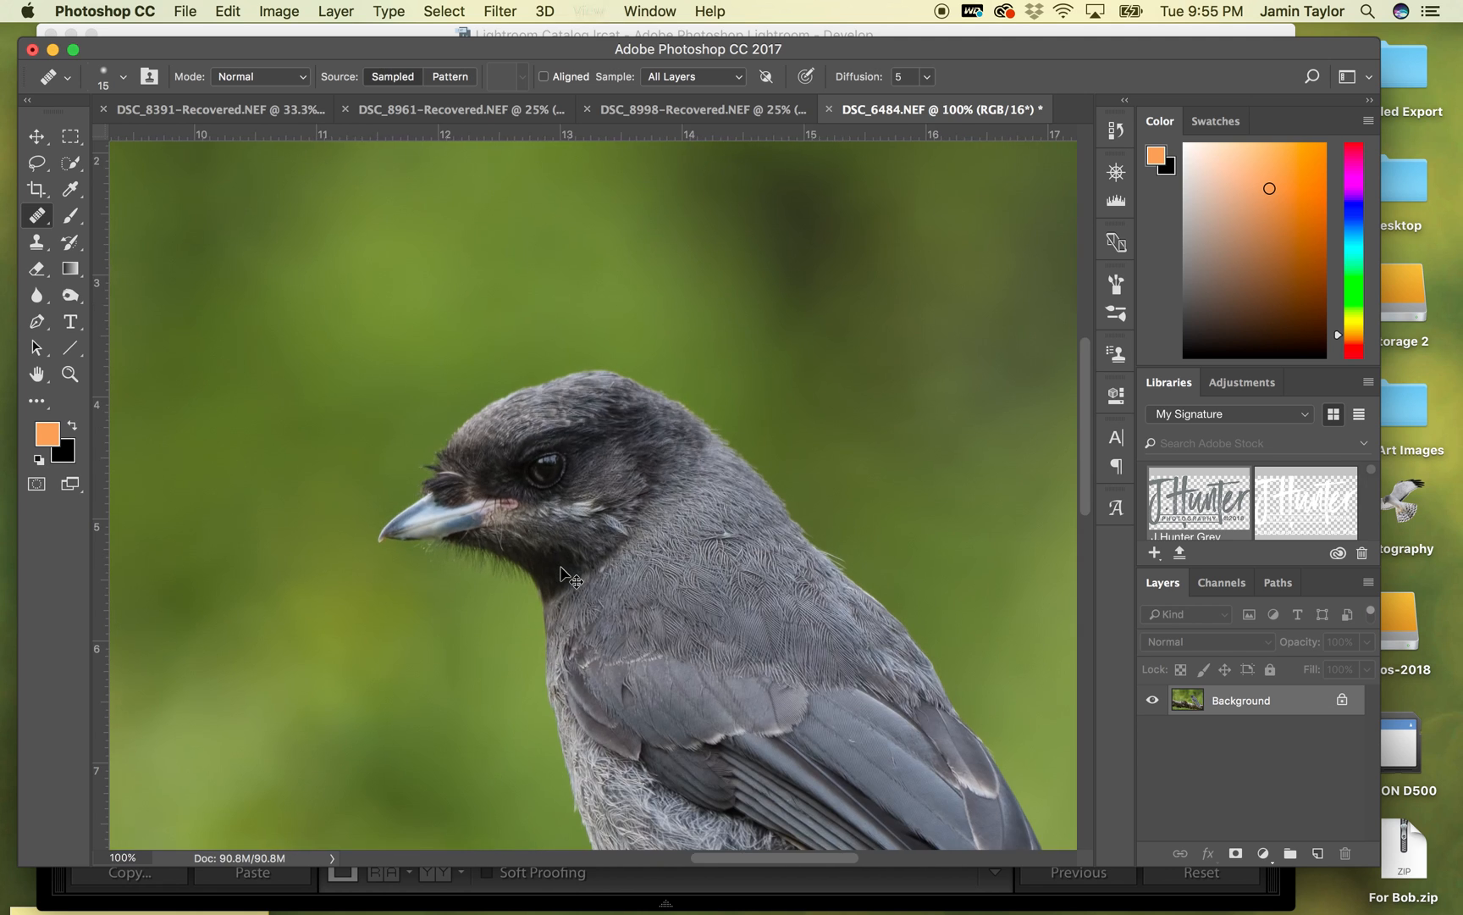
key("super+minus")
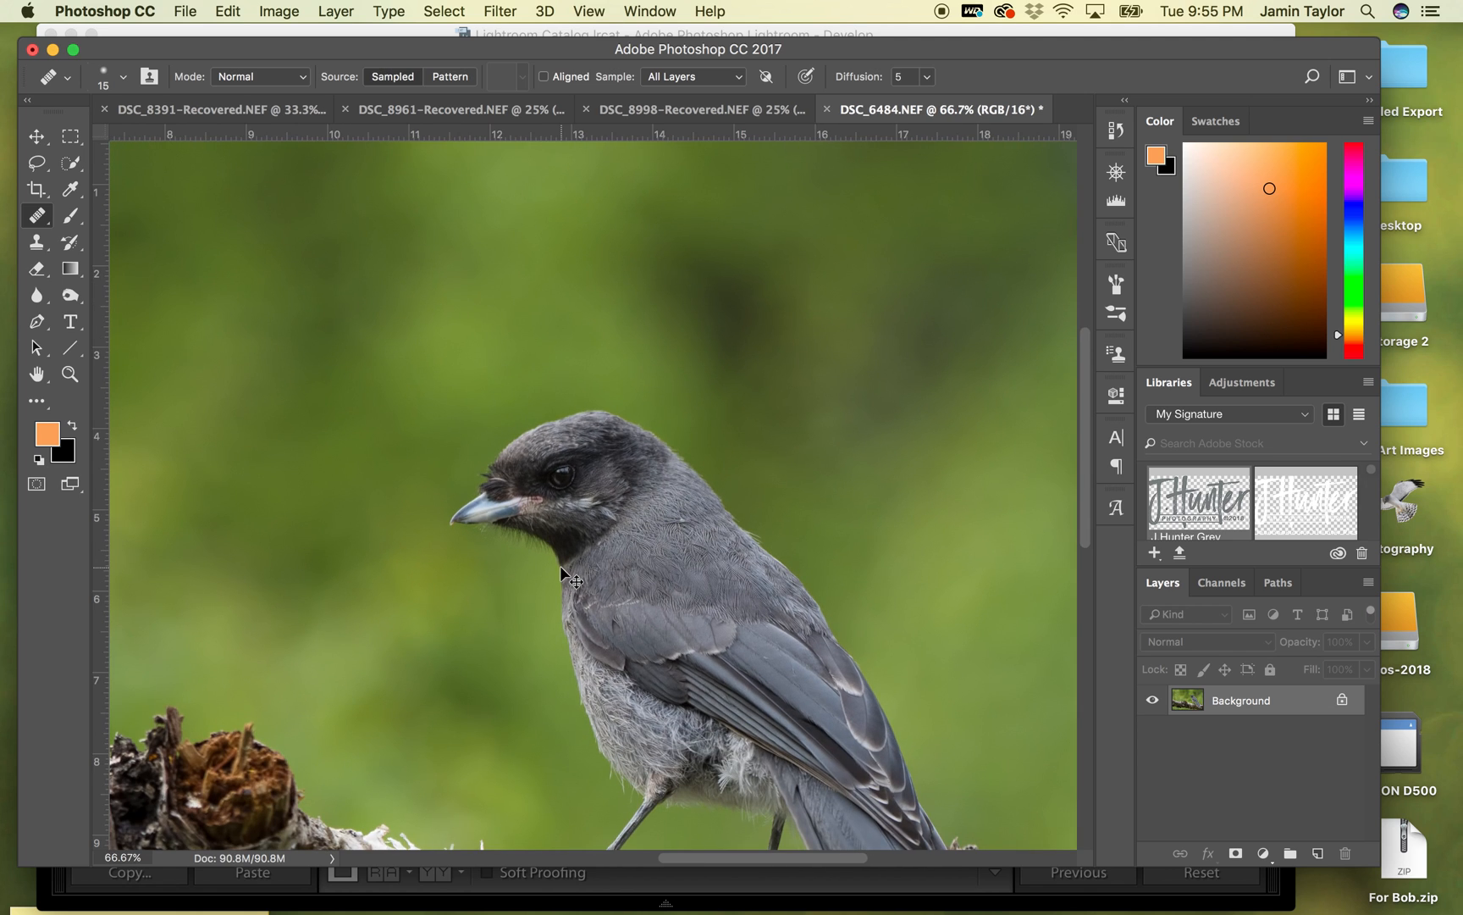
key("super+plus")
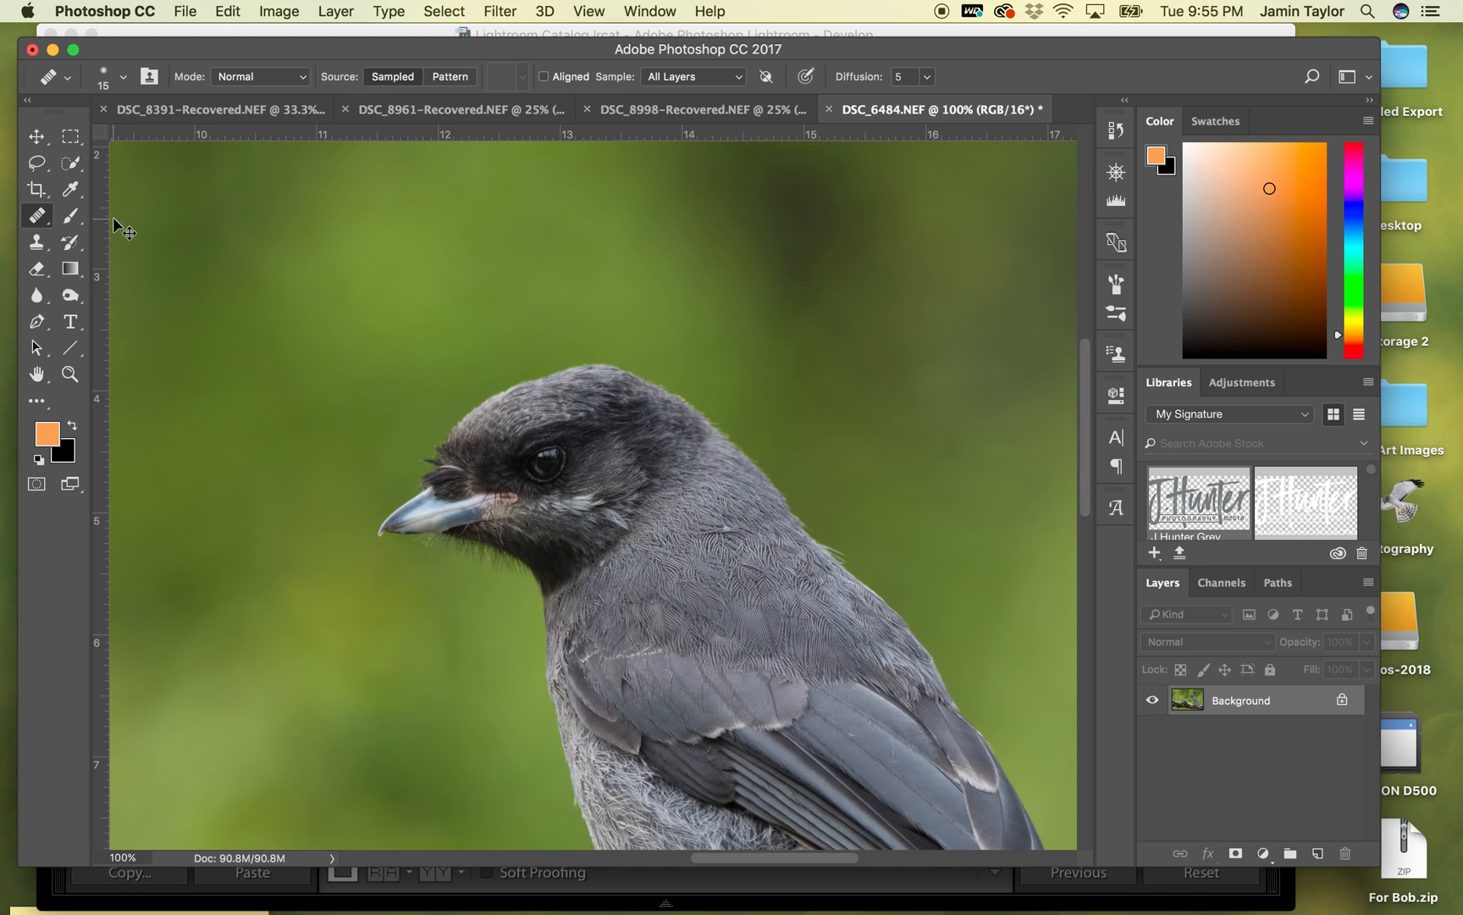
key("super+minus")
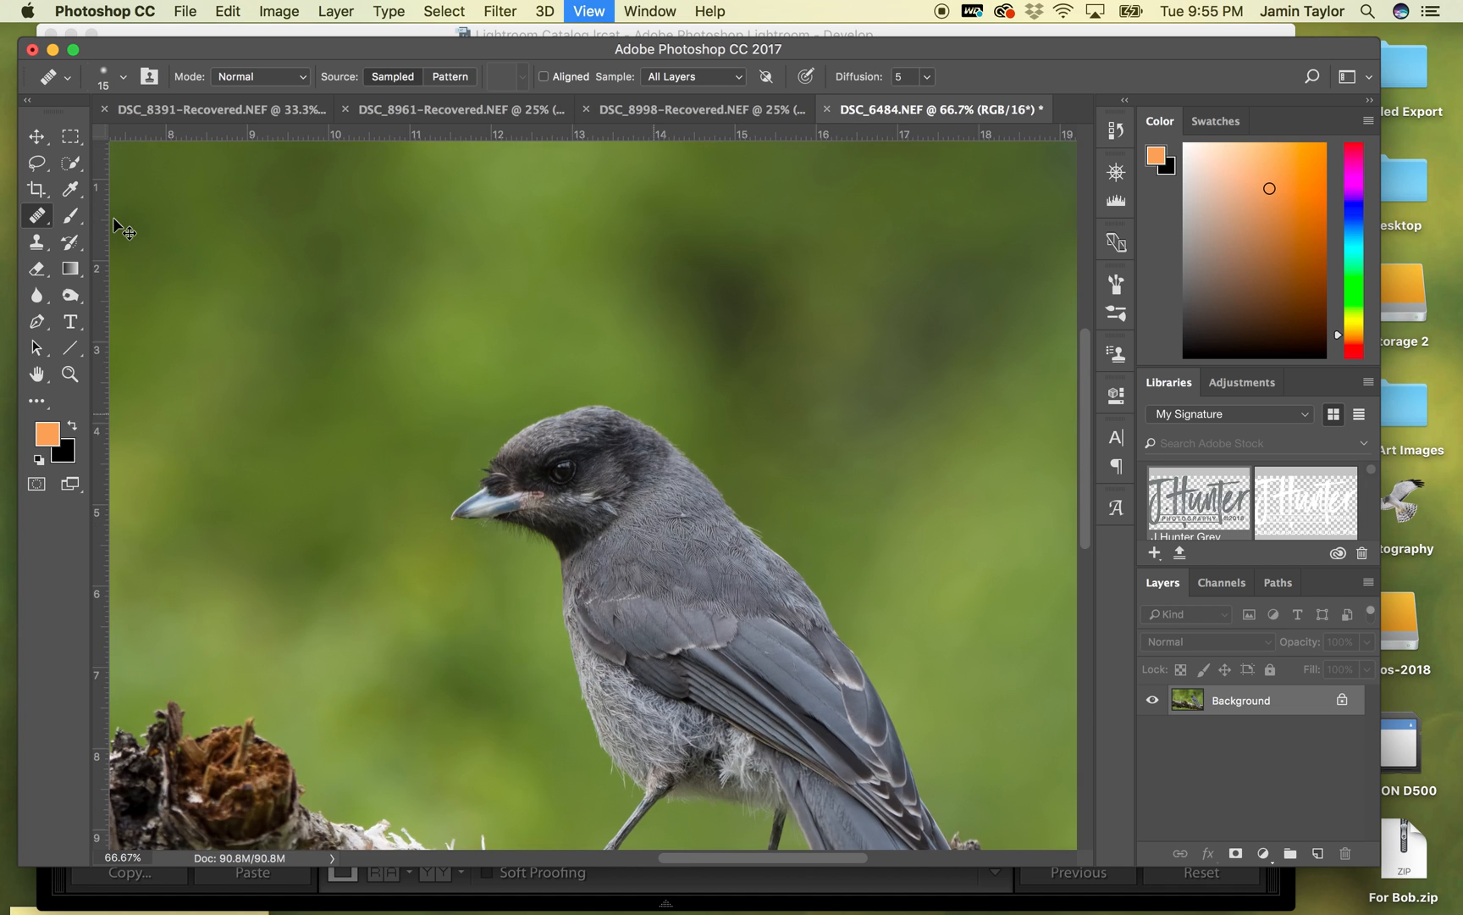
key("super+minus")
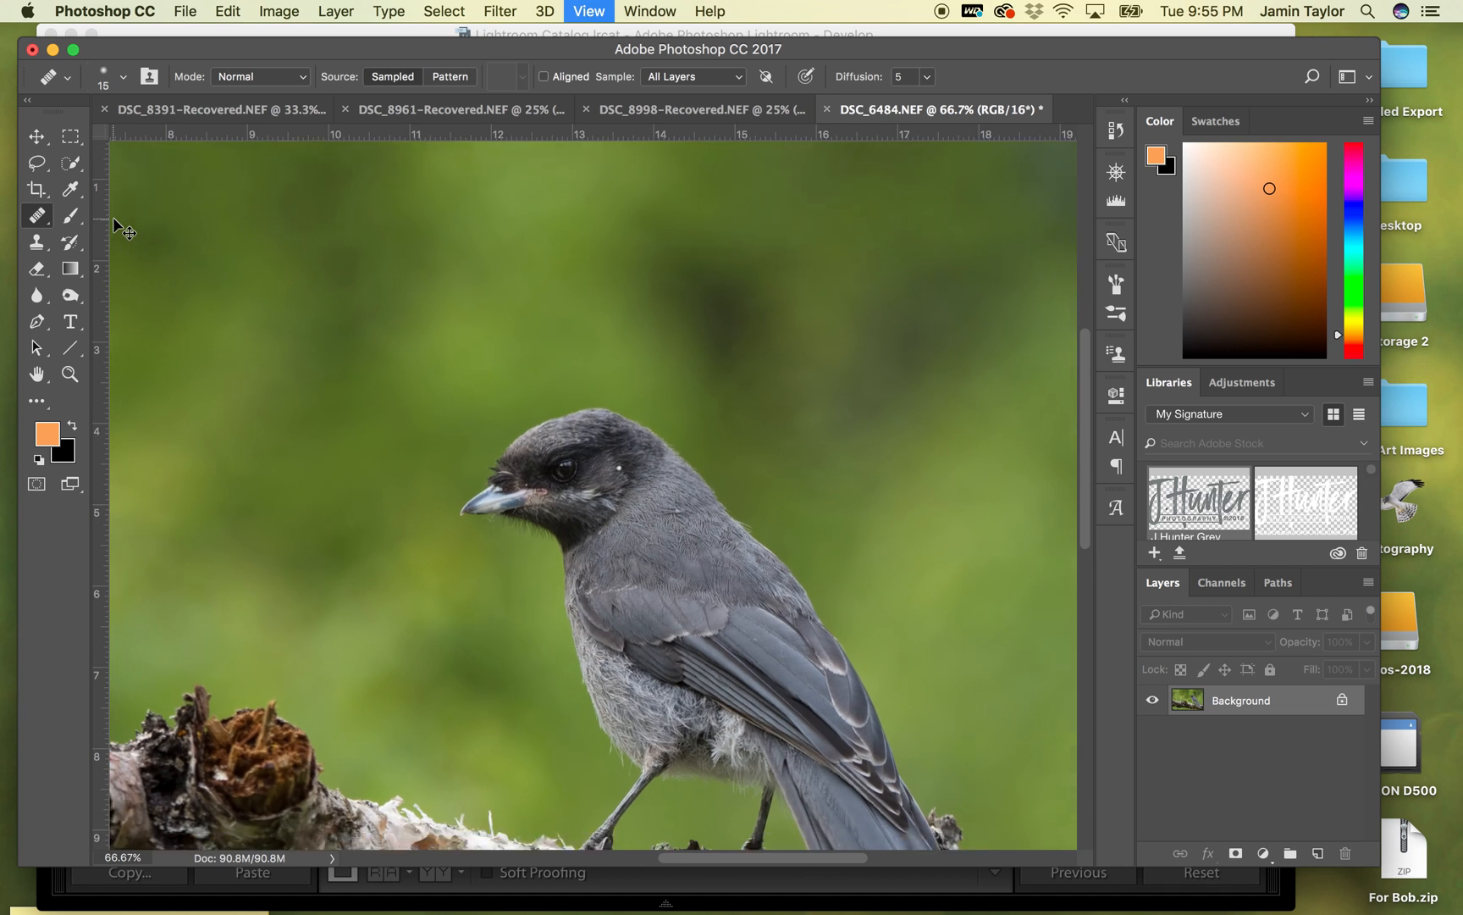
key("super+minus")
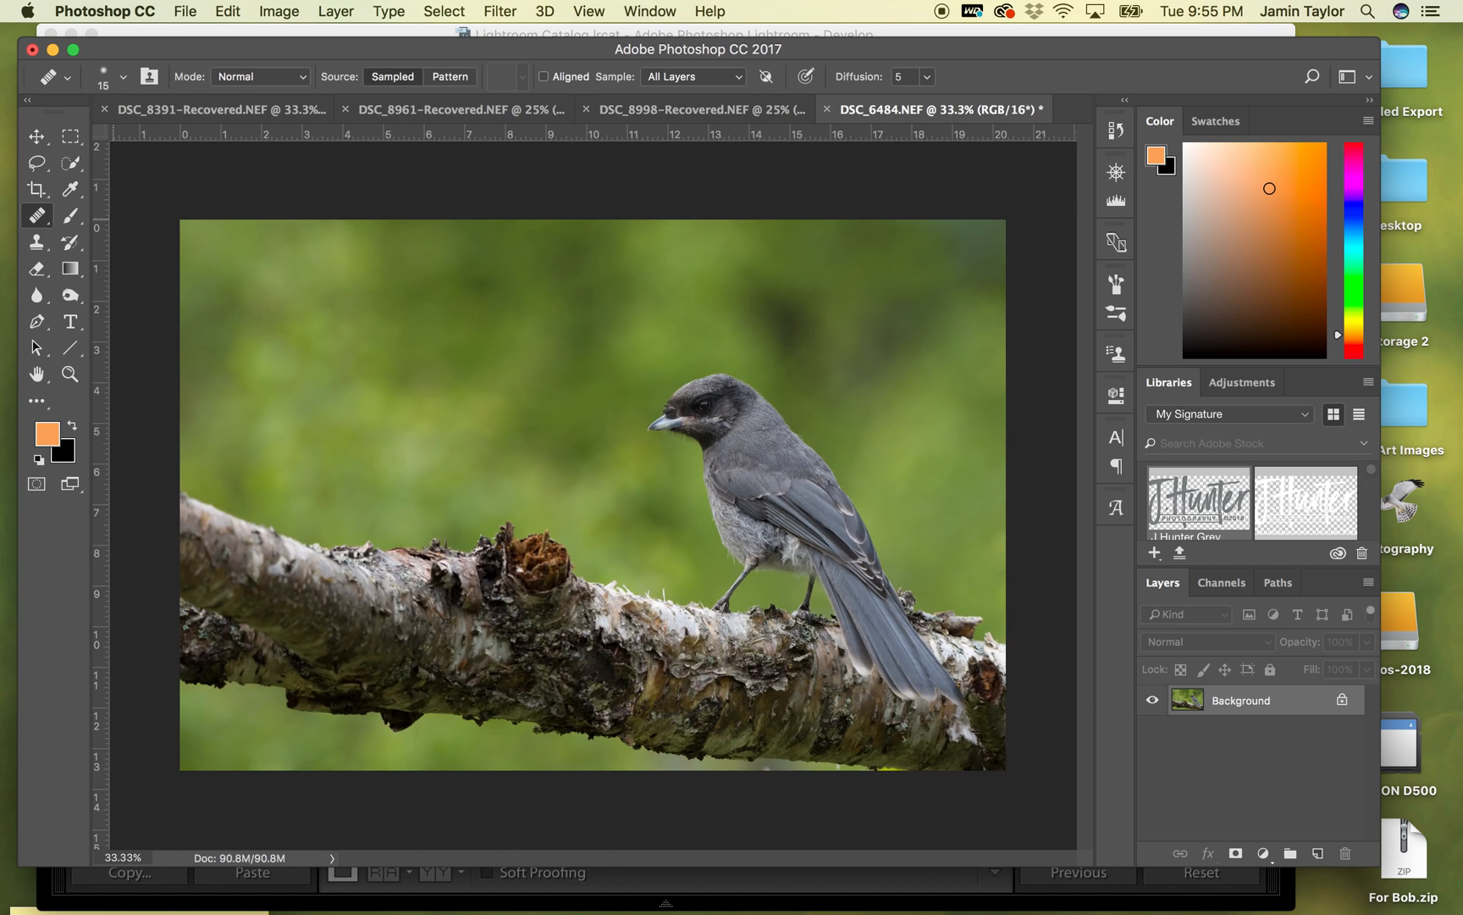
left_click(70, 163)
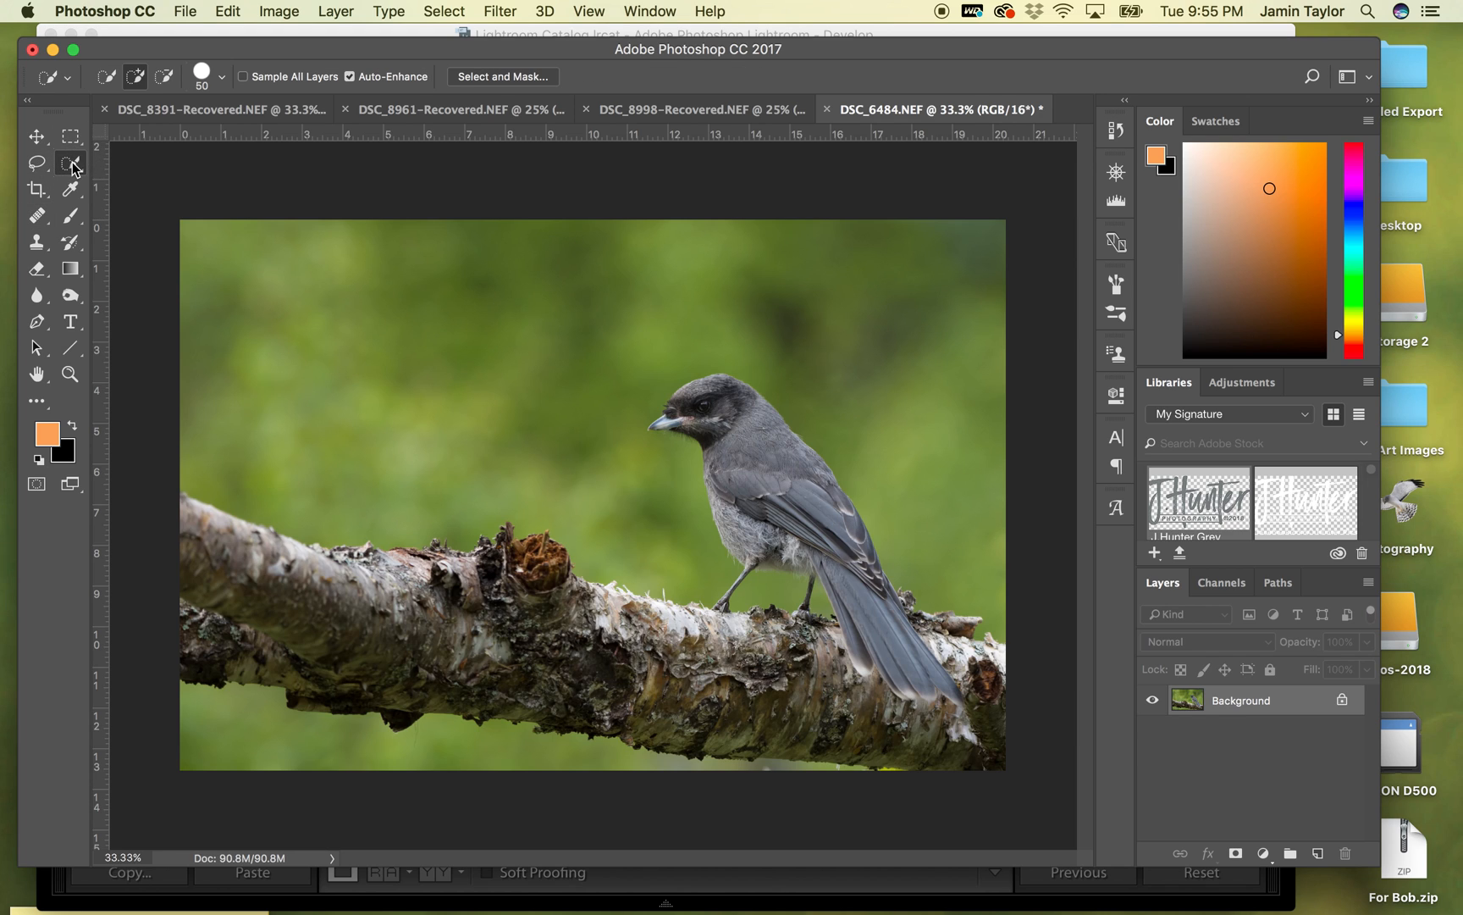
mouse_move(728, 385)
left_mouse_down()
mouse_move(685, 409)
mouse_move(708, 422)
mouse_move(664, 420)
mouse_move(738, 442)
mouse_move(756, 497)
mouse_move(708, 463)
mouse_move(743, 525)
mouse_move(849, 552)
mouse_move(833, 516)
mouse_move(859, 524)
mouse_move(879, 586)
mouse_move(849, 597)
mouse_move(820, 562)
mouse_move(853, 628)
mouse_move(919, 668)
mouse_move(675, 673)
mouse_move(289, 596)
mouse_move(169, 546)
left_mouse_up()
left_click_drag(531, 560, 519, 550)
key("alt")
key("alt")
key("bracketleft")
key("bracketleft")
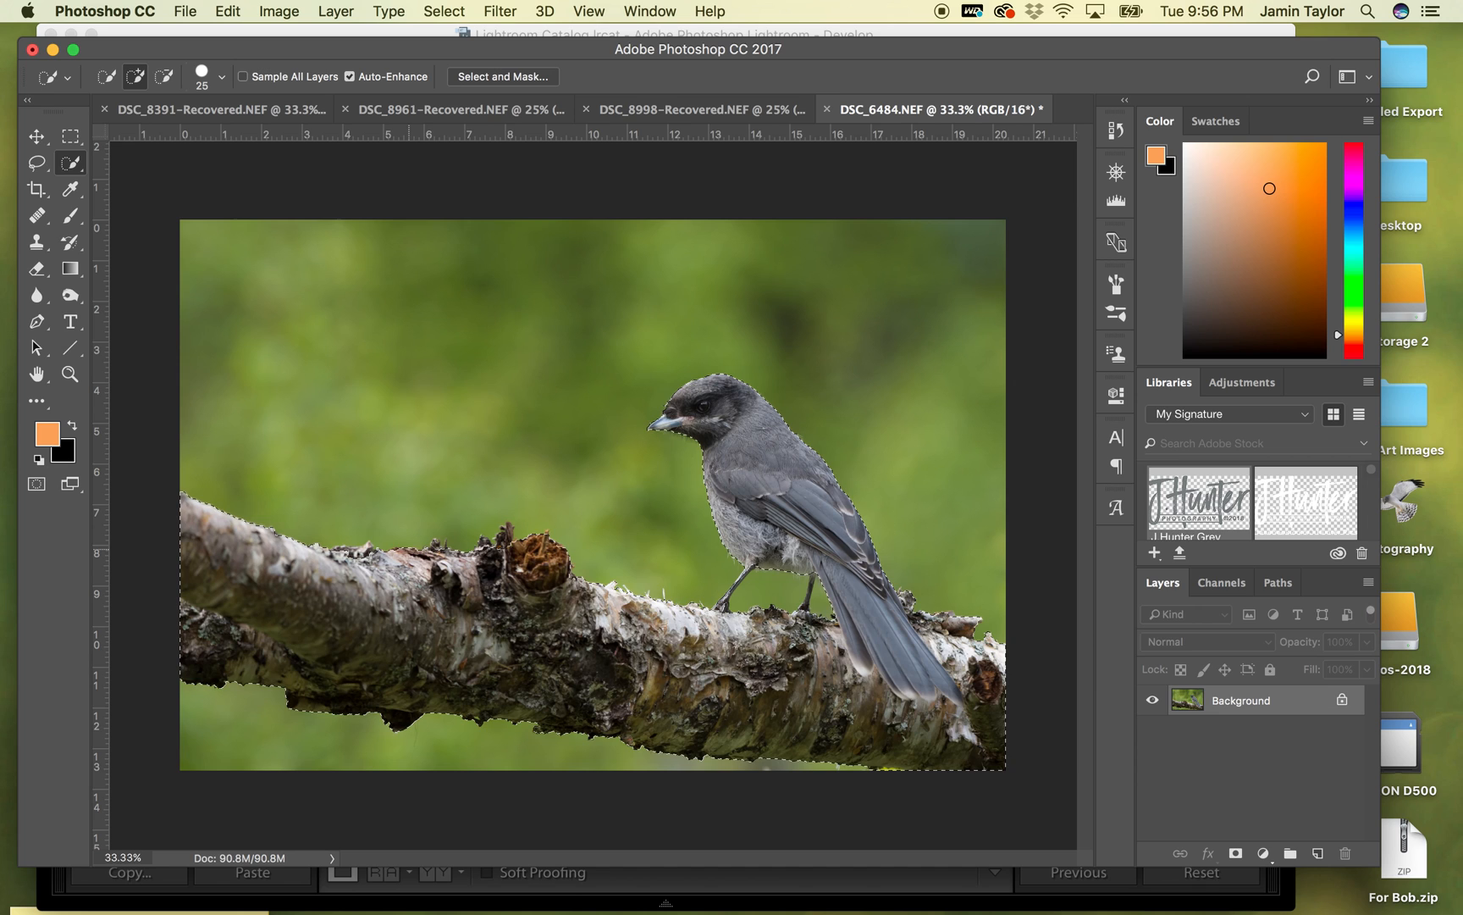
left_click(499, 551)
- In Quick Mask mode, paint the left end of the branch out of the selection with a size 900 black brush at 100% opacity
key("q")
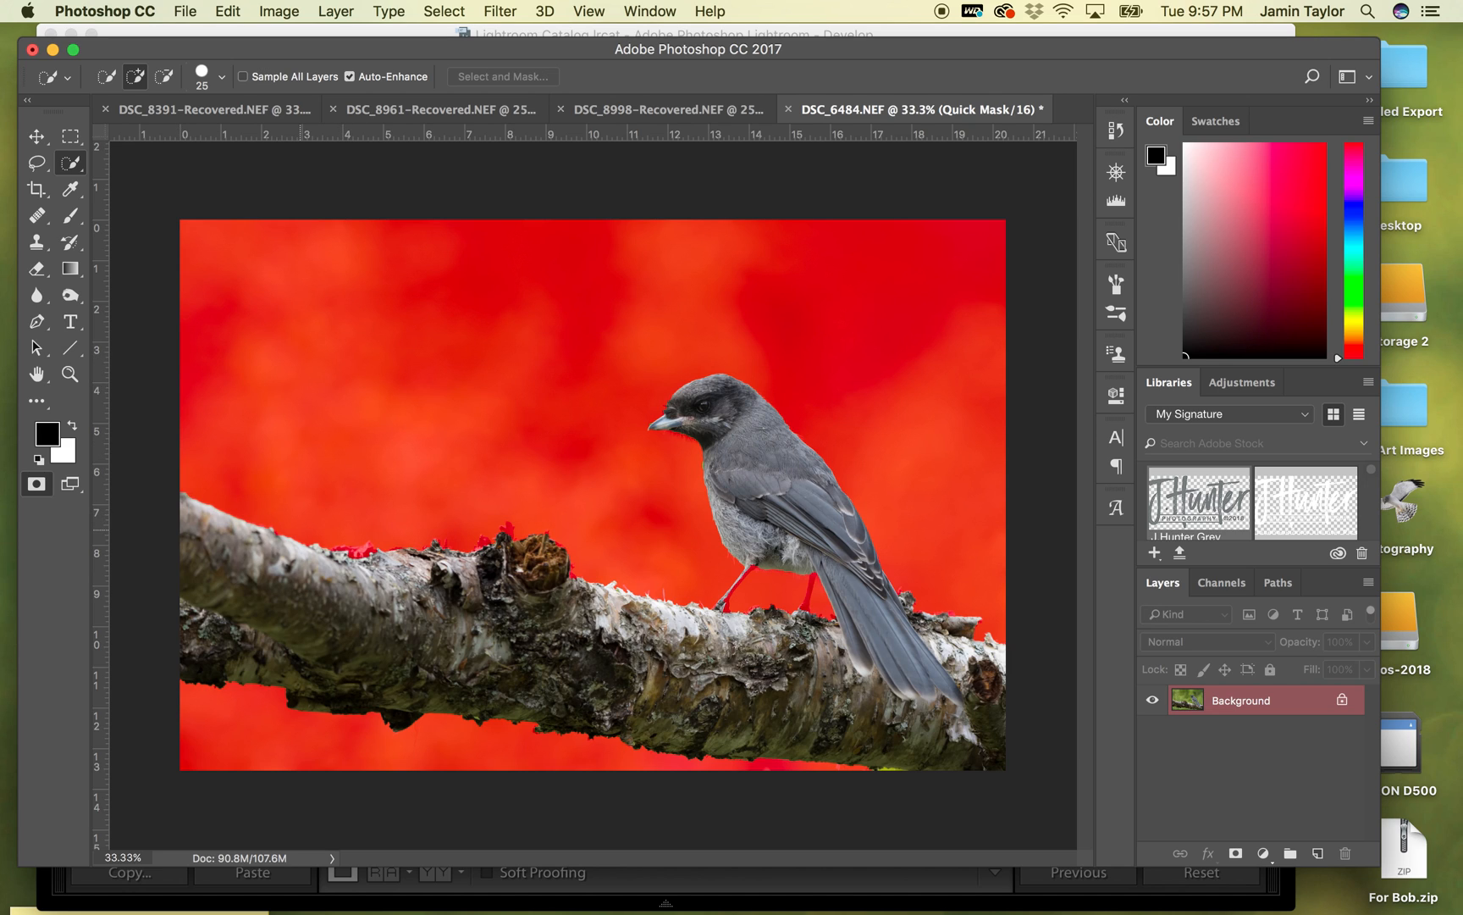
left_click(71, 216)
key("bracketright")
key("bracketright")
key("bracketright")
key("bracketright")
key("bracketright")
key("bracketright")
key("bracketright")
key("bracketright")
key("bracketright")
key("bracketright")
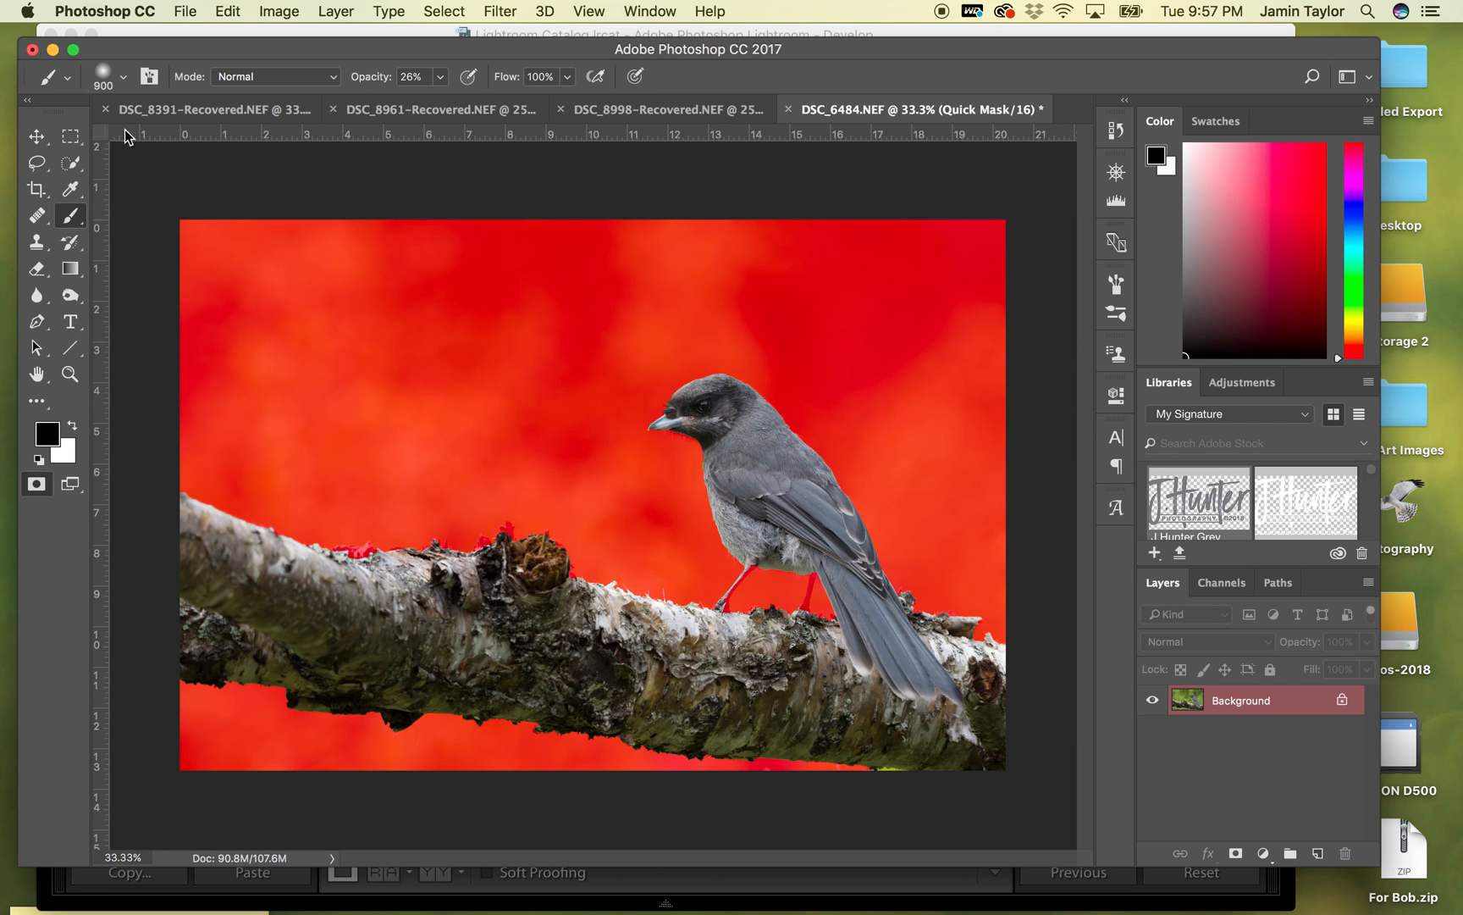
mouse_move(196, 525)
left_mouse_down()
mouse_move(212, 497)
mouse_move(229, 538)
left_mouse_up()
left_click(441, 76)
left_click_drag(437, 100, 509, 100)
mouse_move(252, 489)
left_mouse_down()
mouse_move(215, 537)
mouse_move(246, 471)
mouse_move(281, 520)
mouse_move(200, 584)
mouse_move(180, 686)
mouse_move(180, 589)
mouse_move(281, 555)
mouse_move(365, 481)
left_mouse_up()
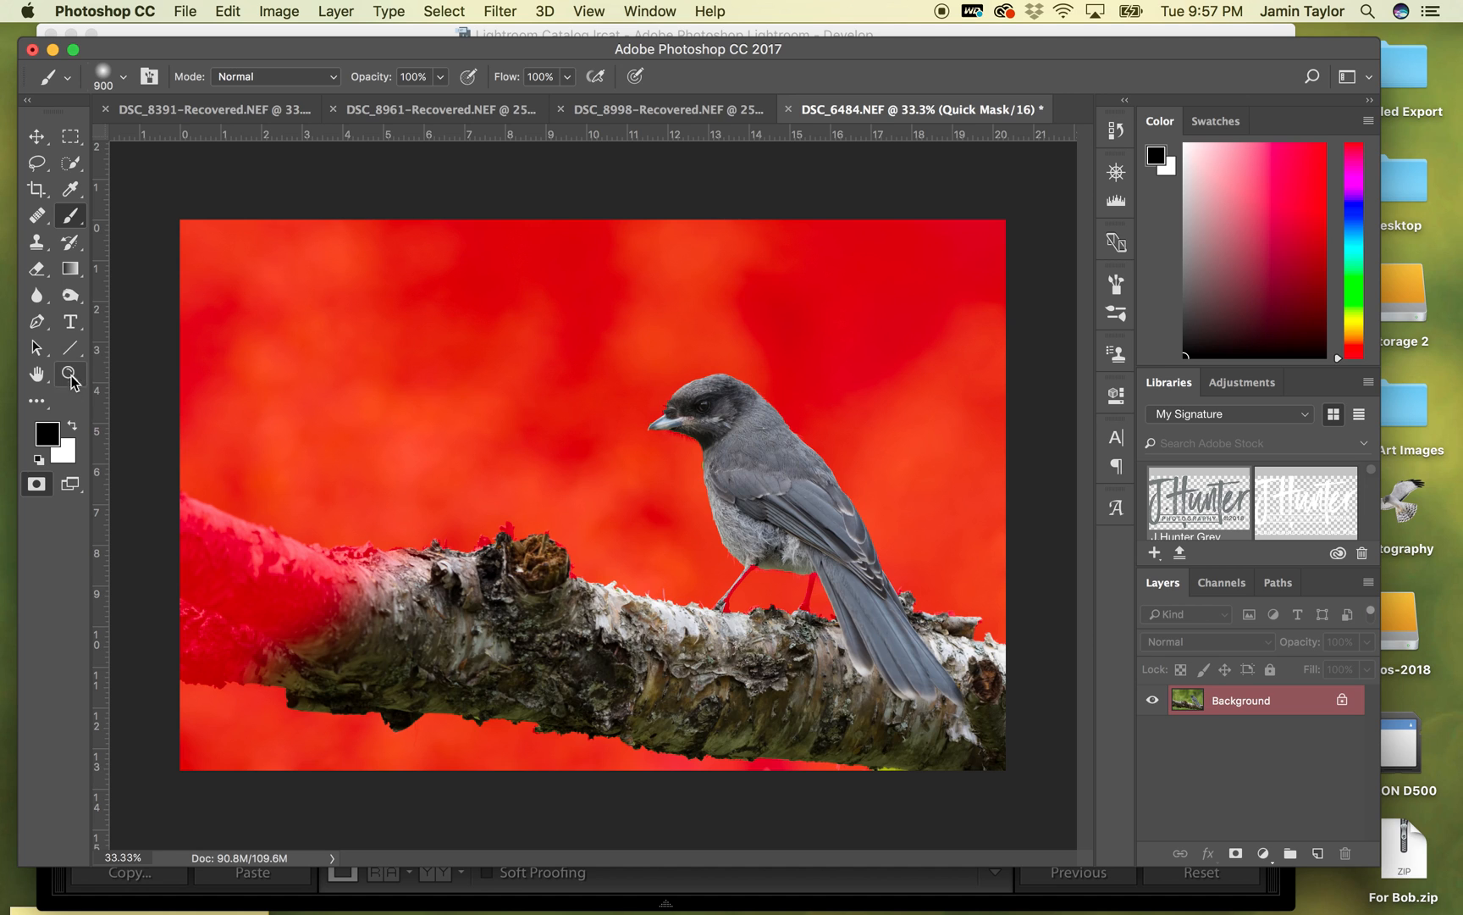
- Try painting white over the background below the branch's left end to add it to the selection, and undo the stroke
left_click(72, 425)
left_click(227, 712)
left_click_drag(227, 711, 147, 686)
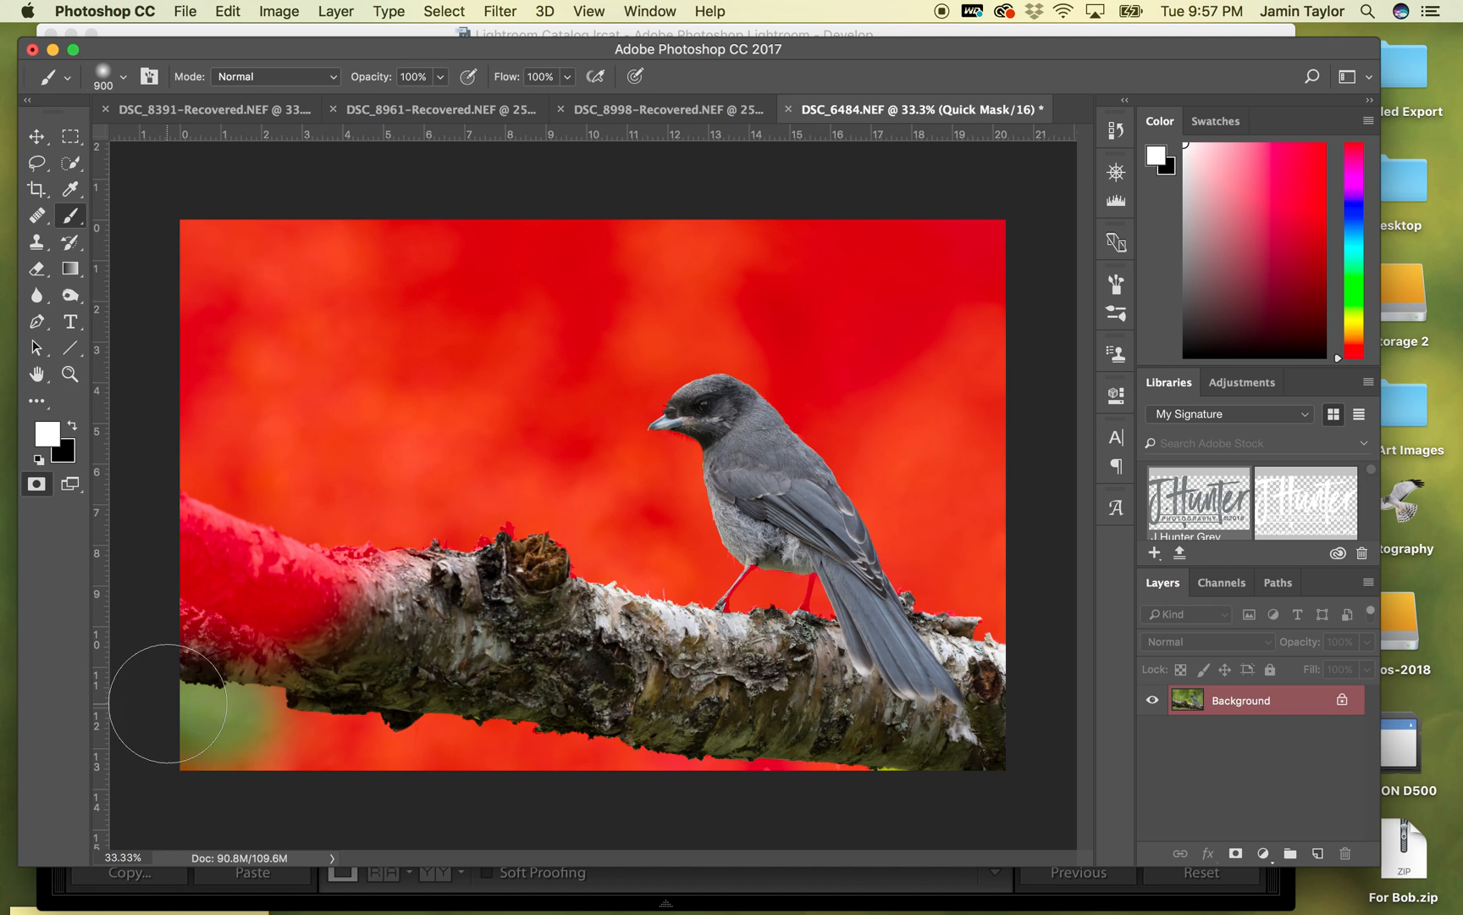
key("super+z")
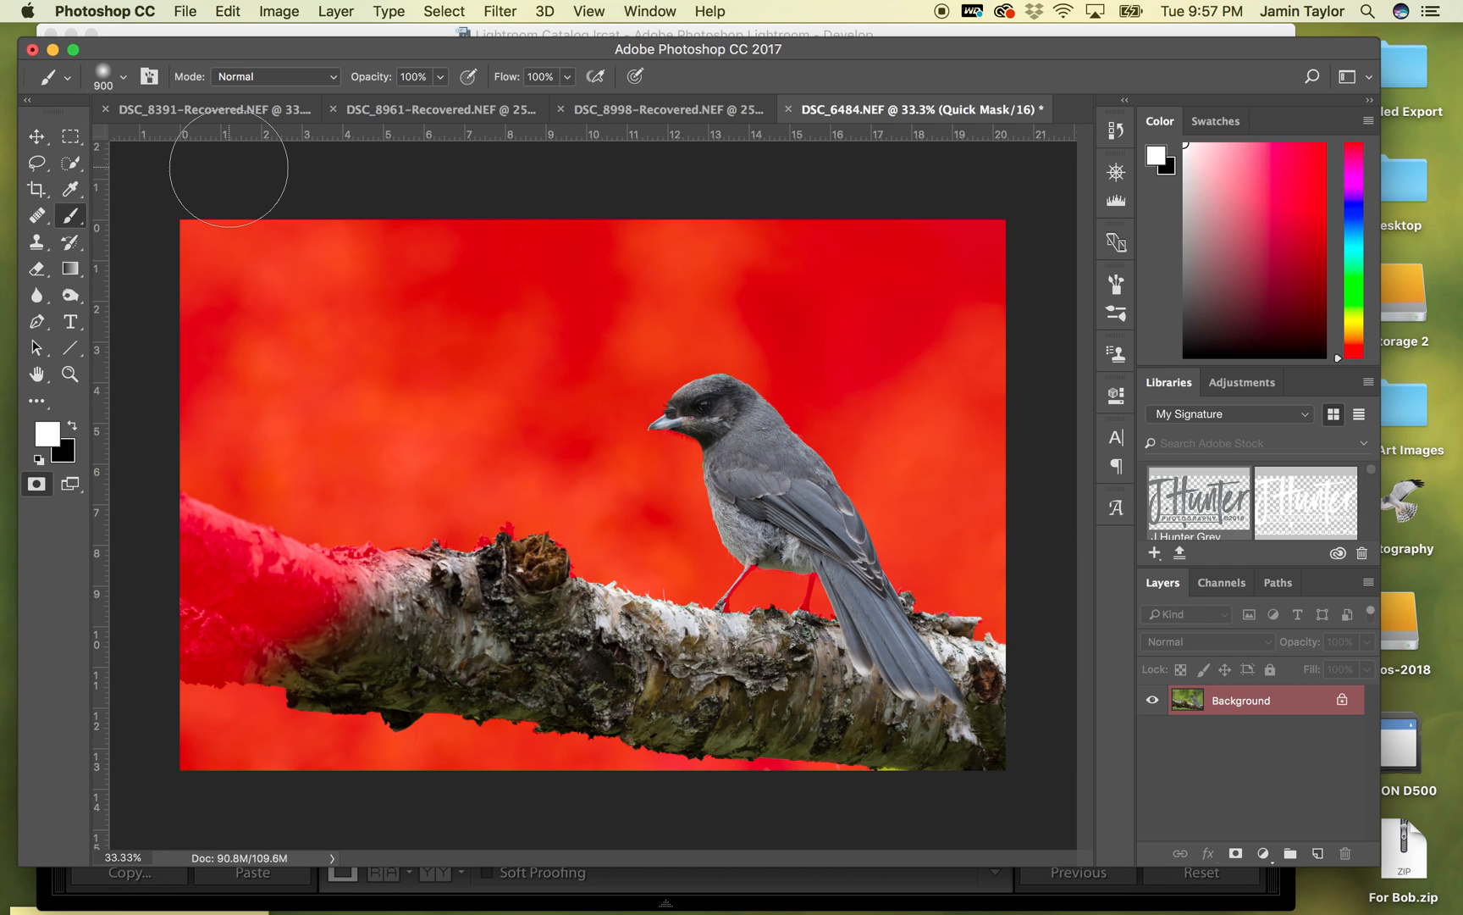
- Leave Quick Mask mode and contract the bird-and-branch selection by 5 pixels
key("q")
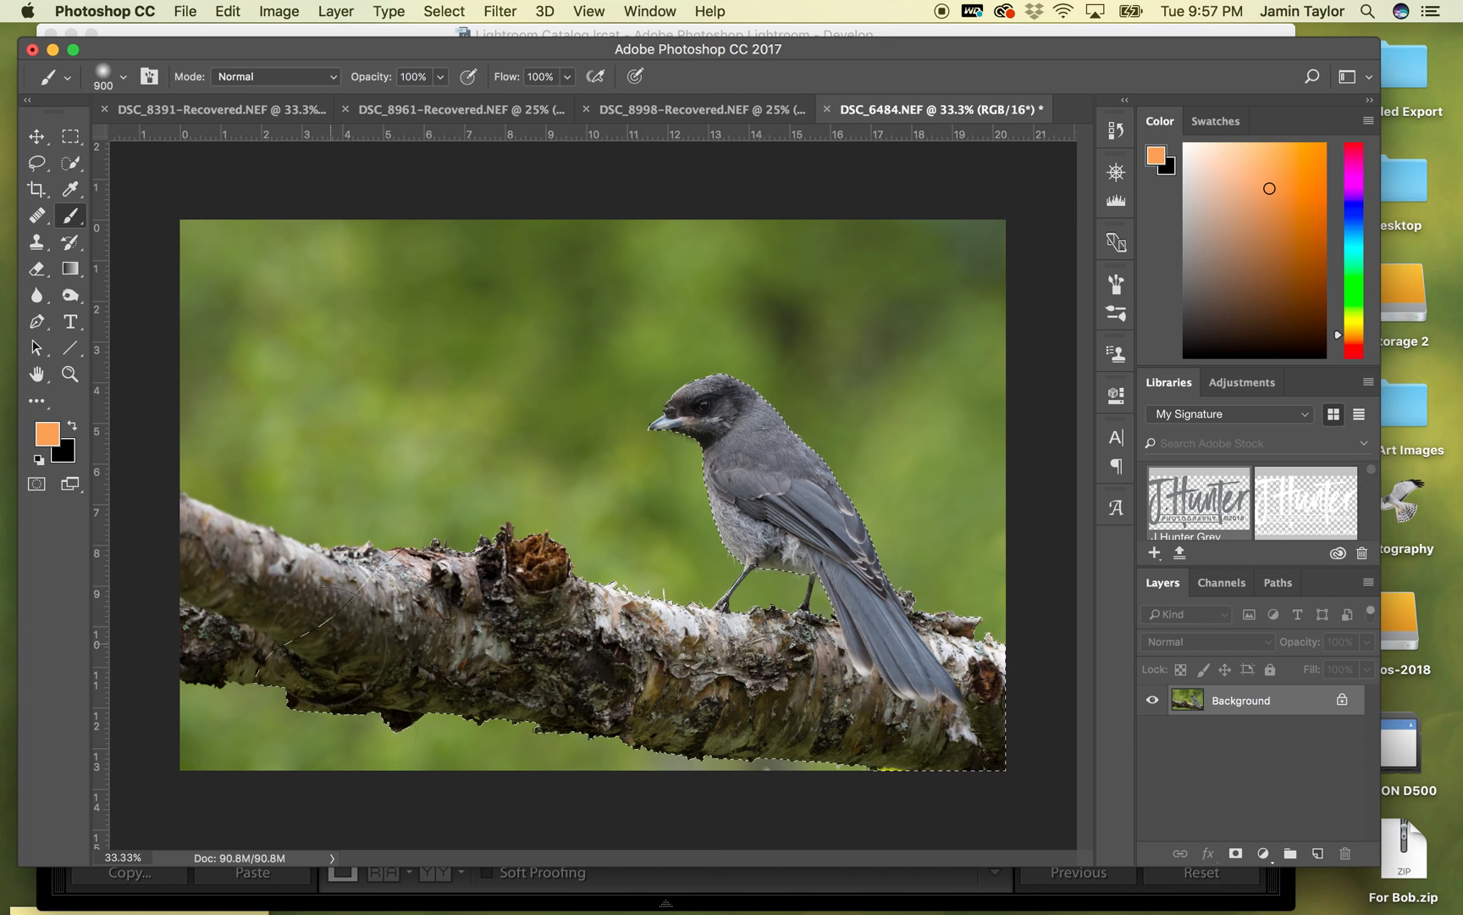
left_click(444, 11)
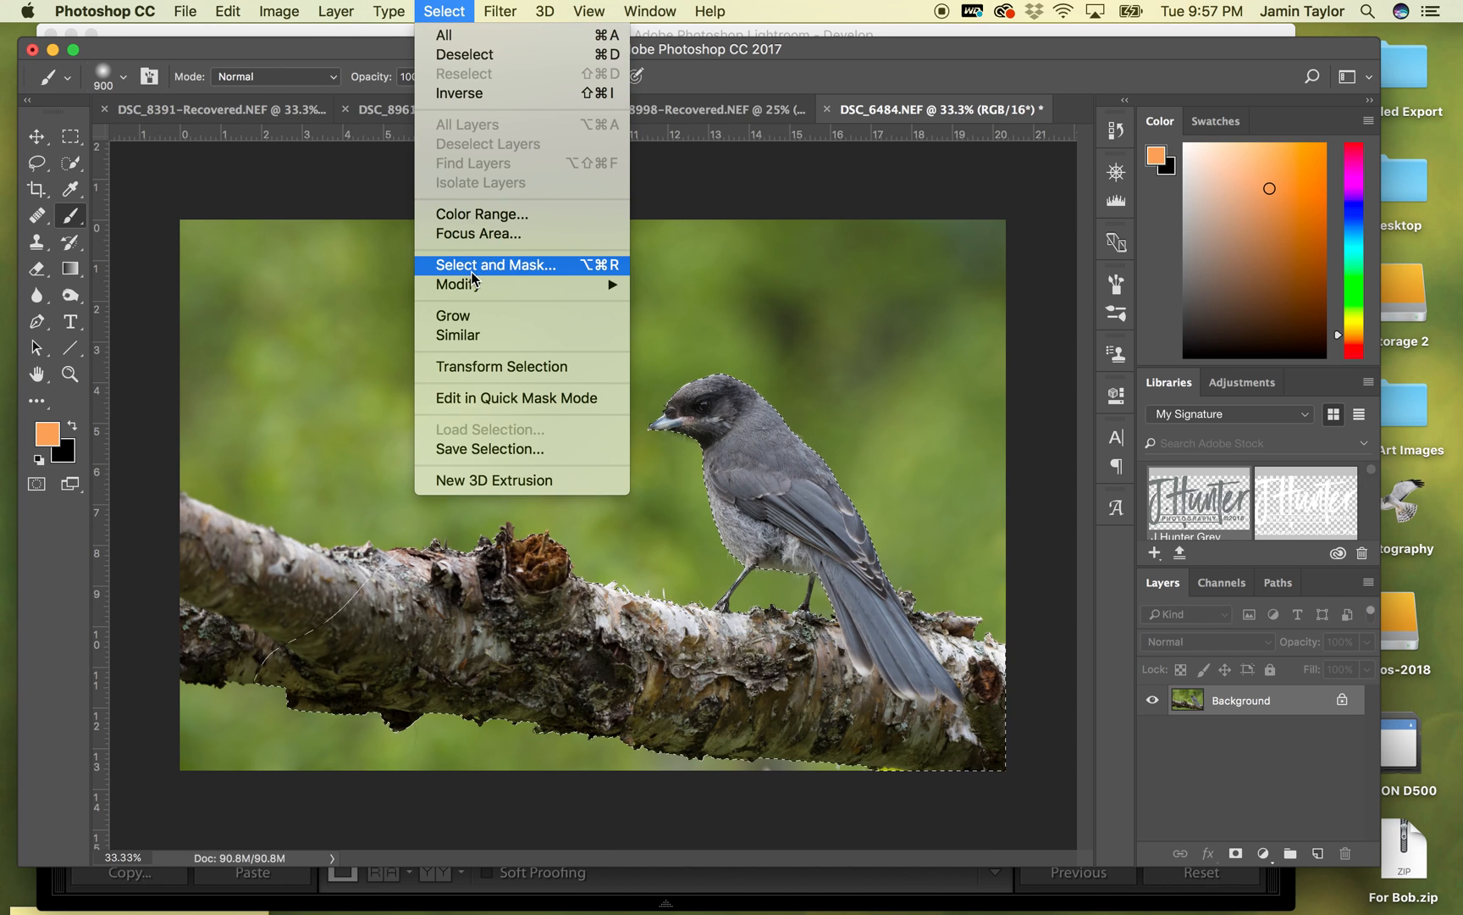
mouse_move(472, 289)
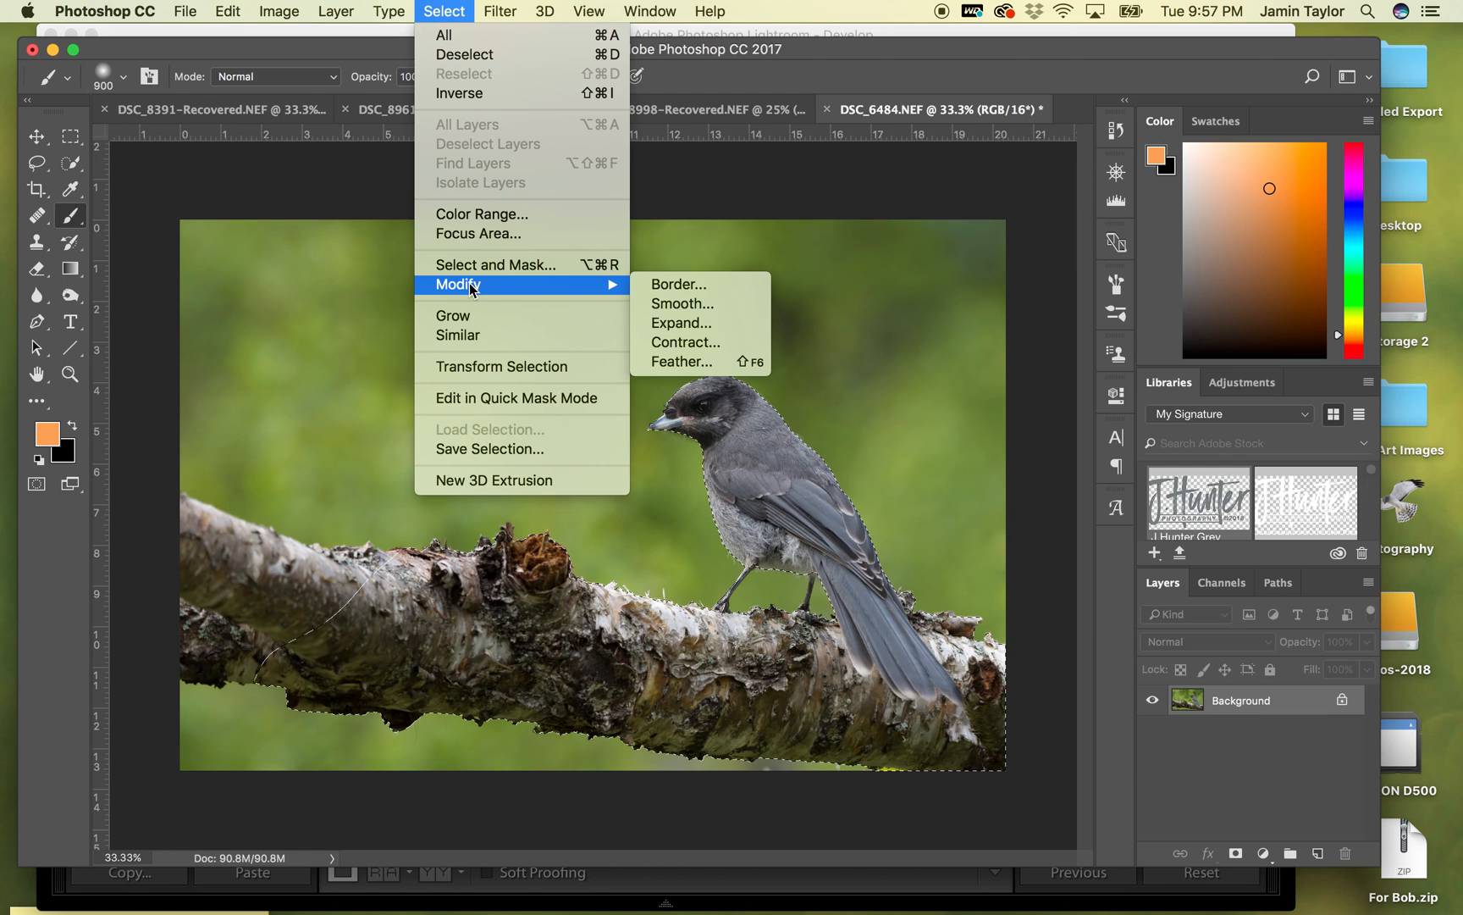
left_click(692, 343)
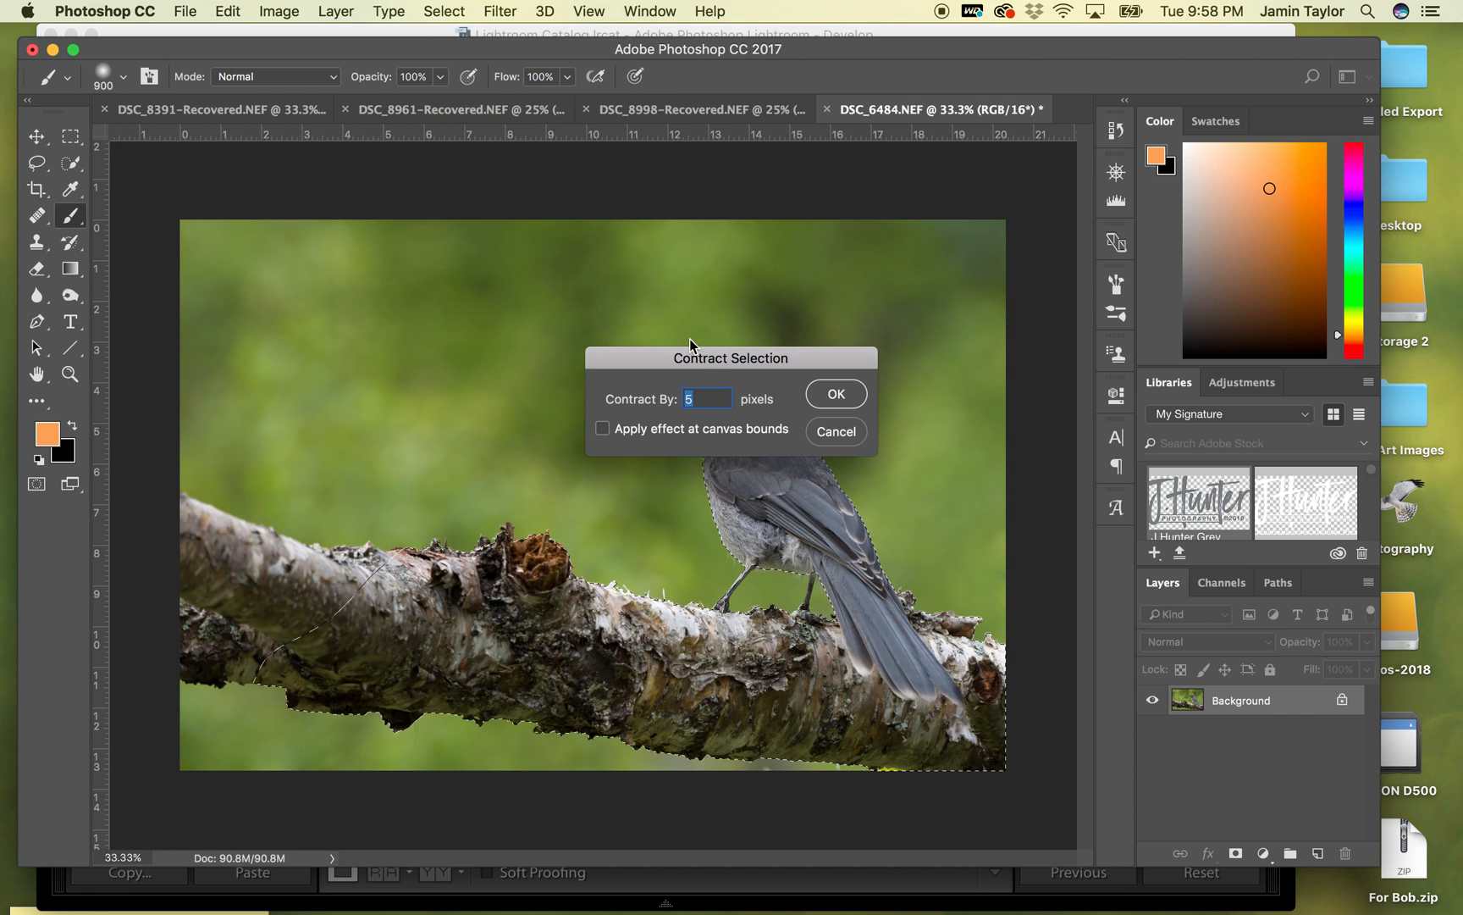
left_click(837, 396)
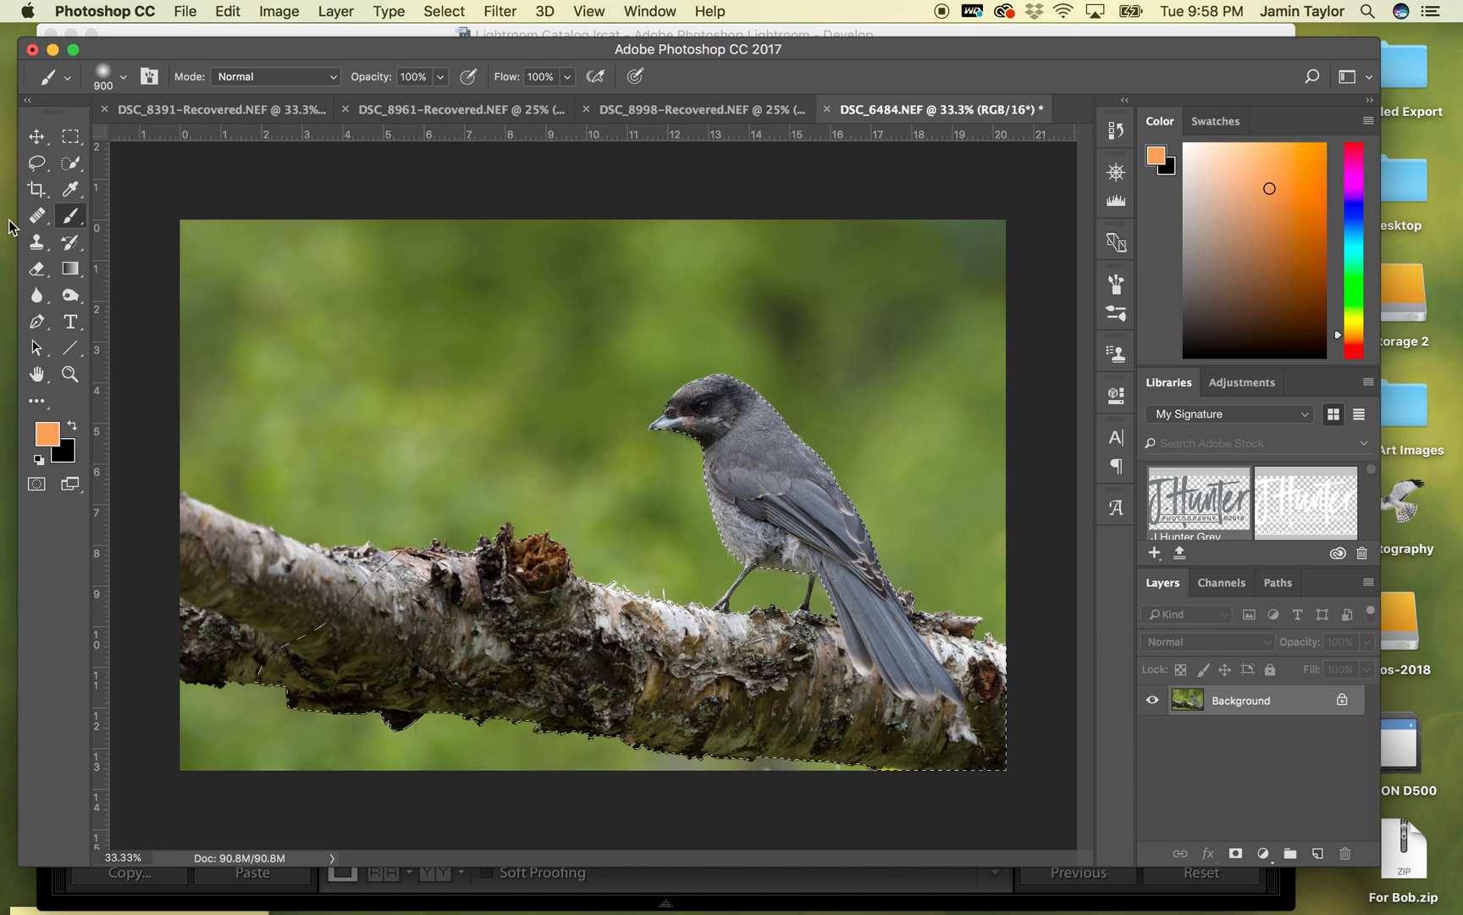
- Feather the edge of the bird-and-branch selection
left_click(34, 135)
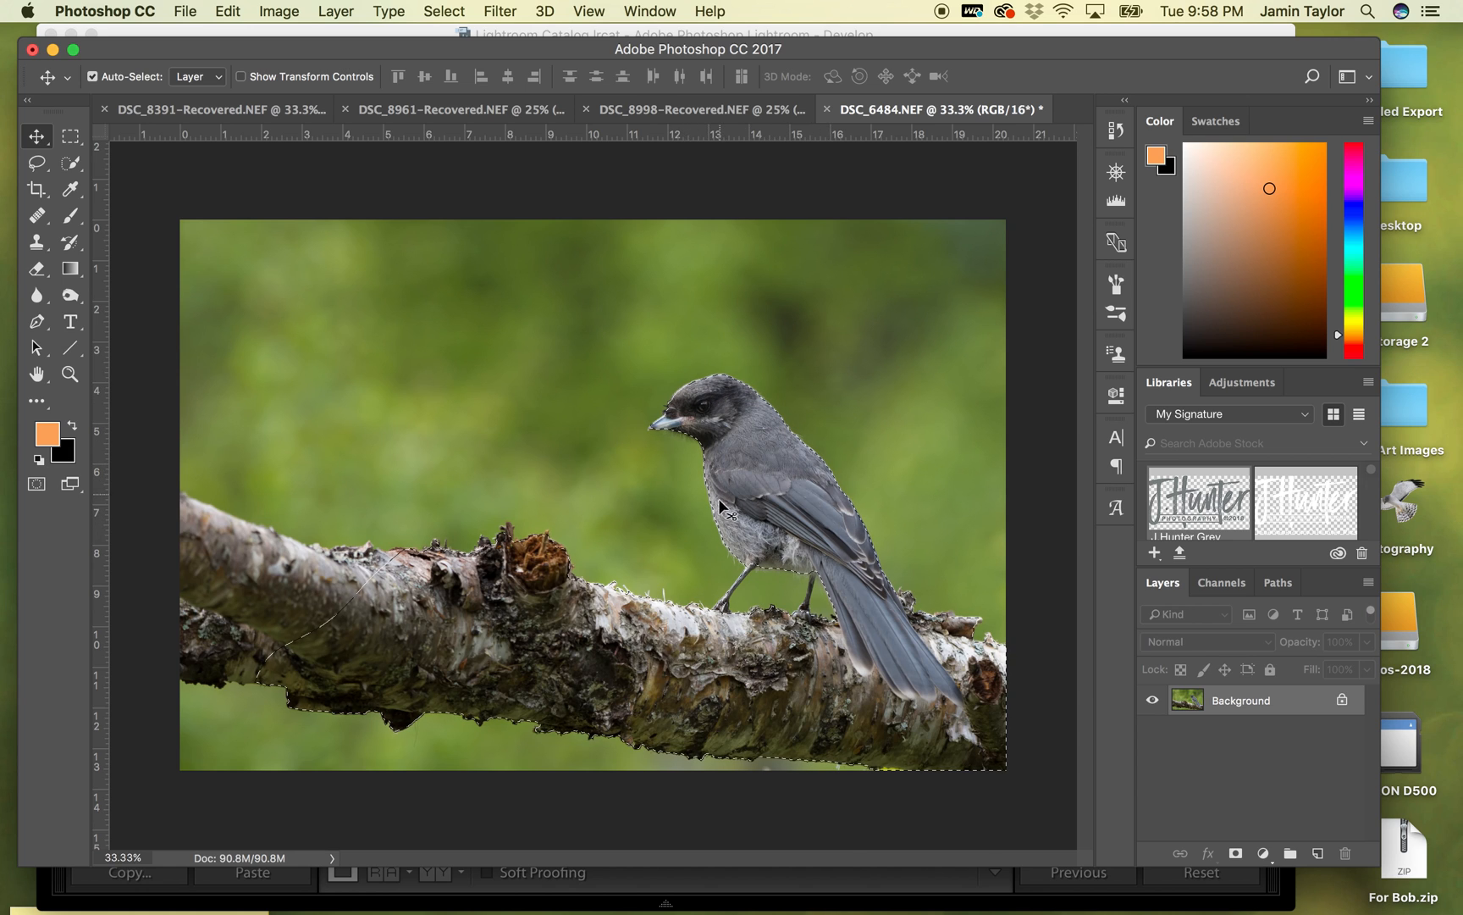
left_click(432, 9)
mouse_move(597, 285)
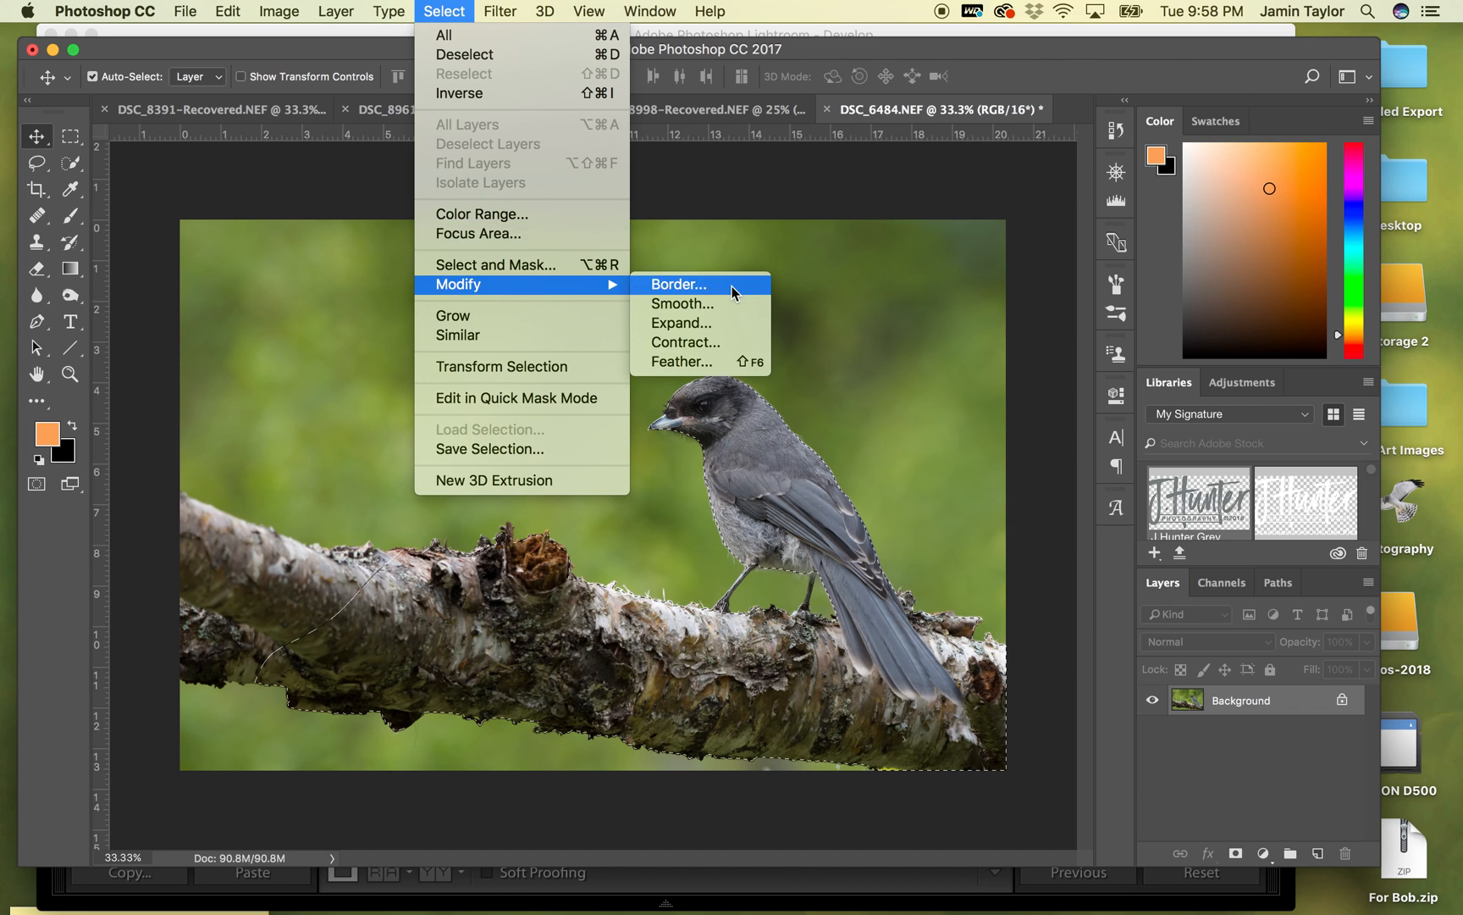
left_click(688, 369)
left_click(833, 393)
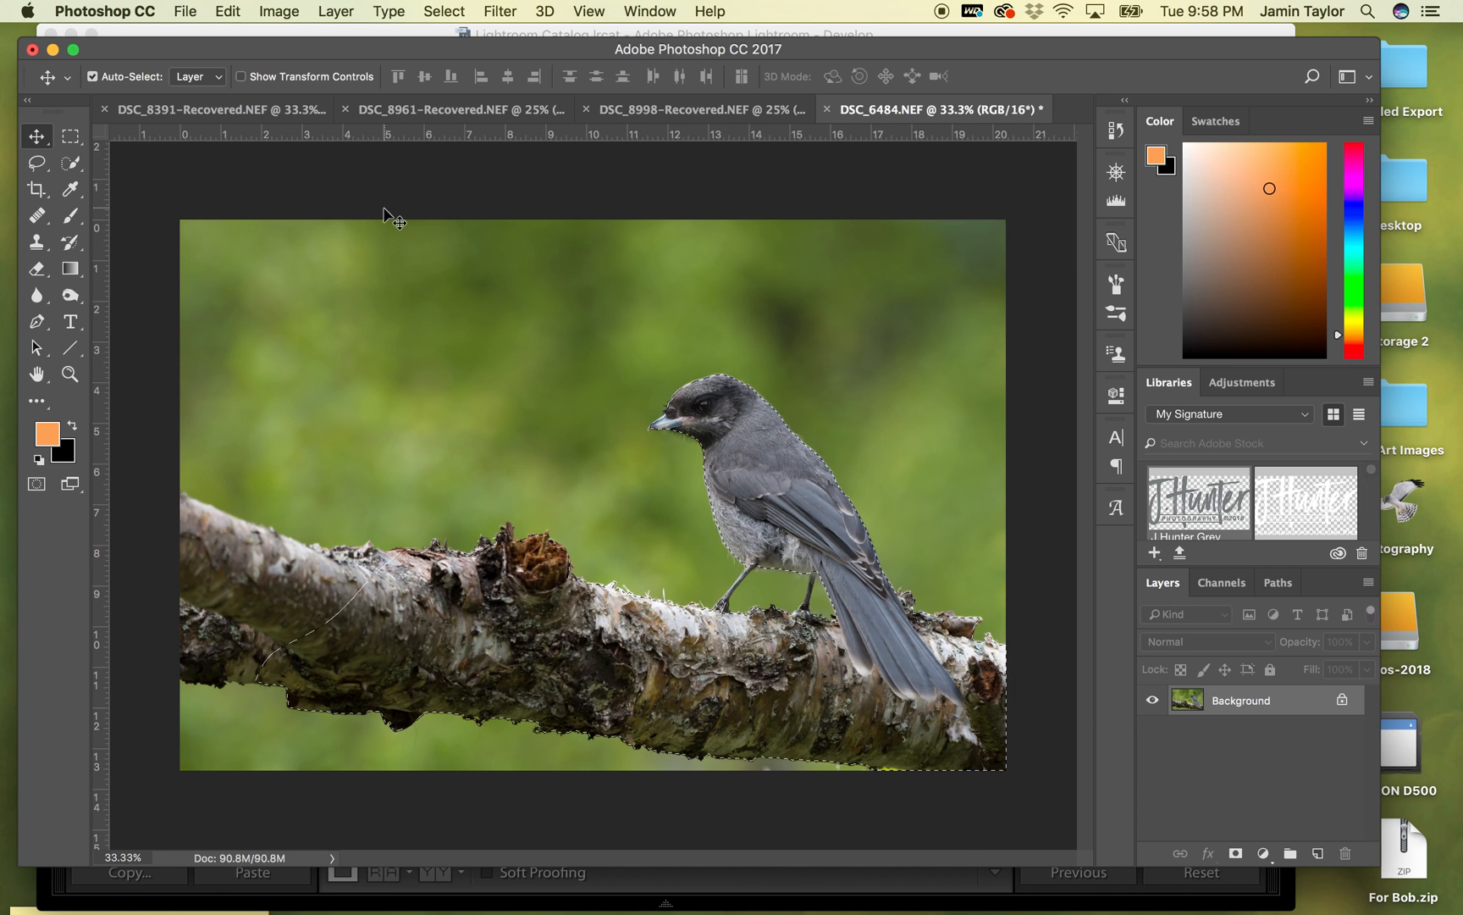
- Run Topaz Adjust 5 on the selected bird and branch, try the Photo Pop preset, and apply the Mild Details preset
left_click(498, 11)
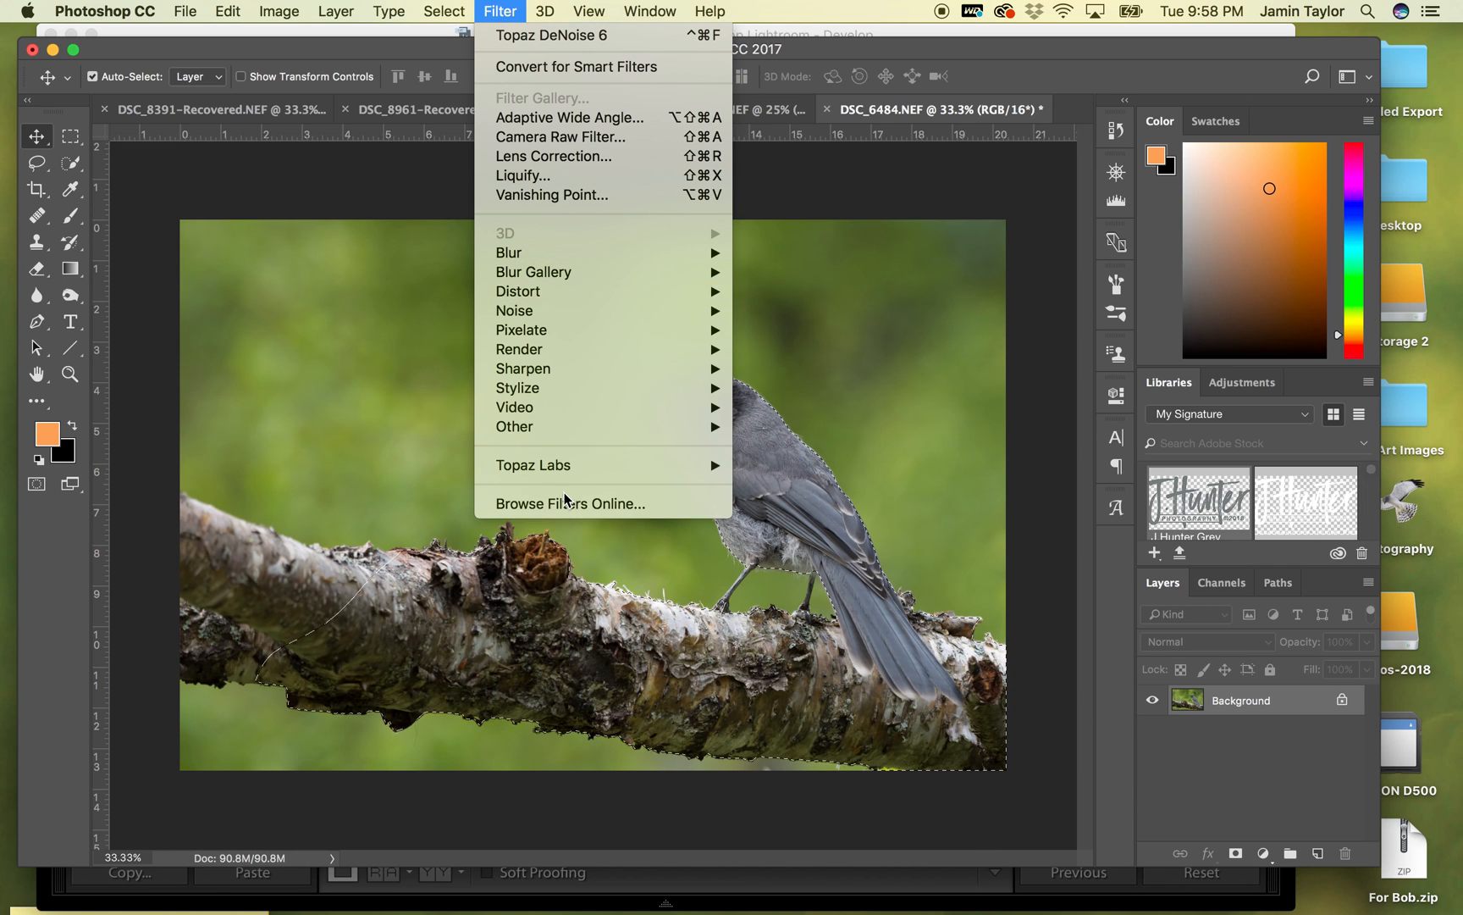
mouse_move(612, 473)
left_click(784, 465)
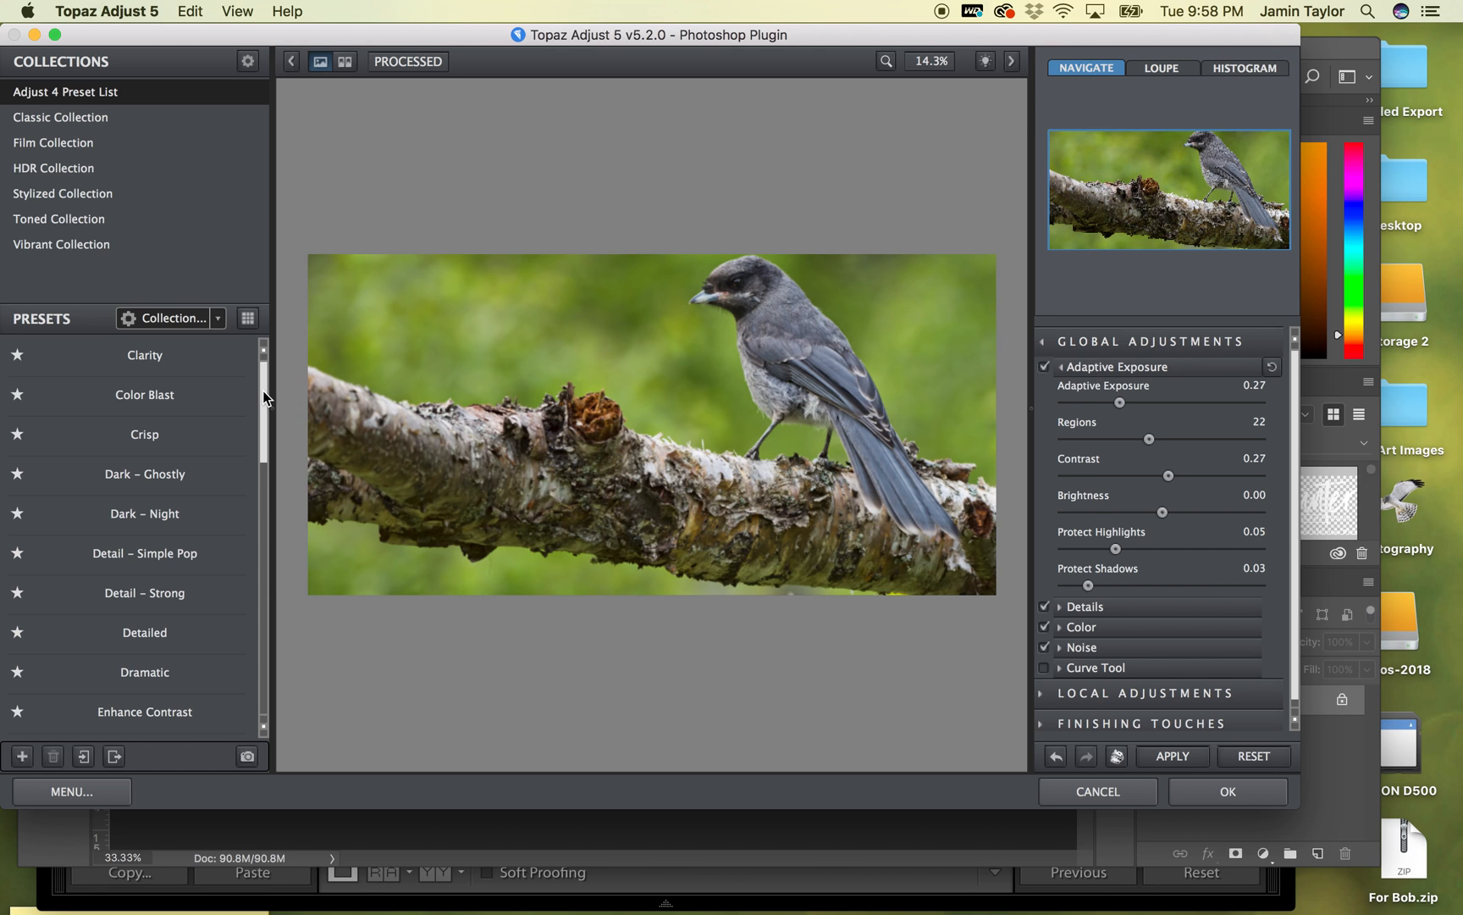
left_click_drag(263, 392, 245, 538)
mouse_move(159, 449)
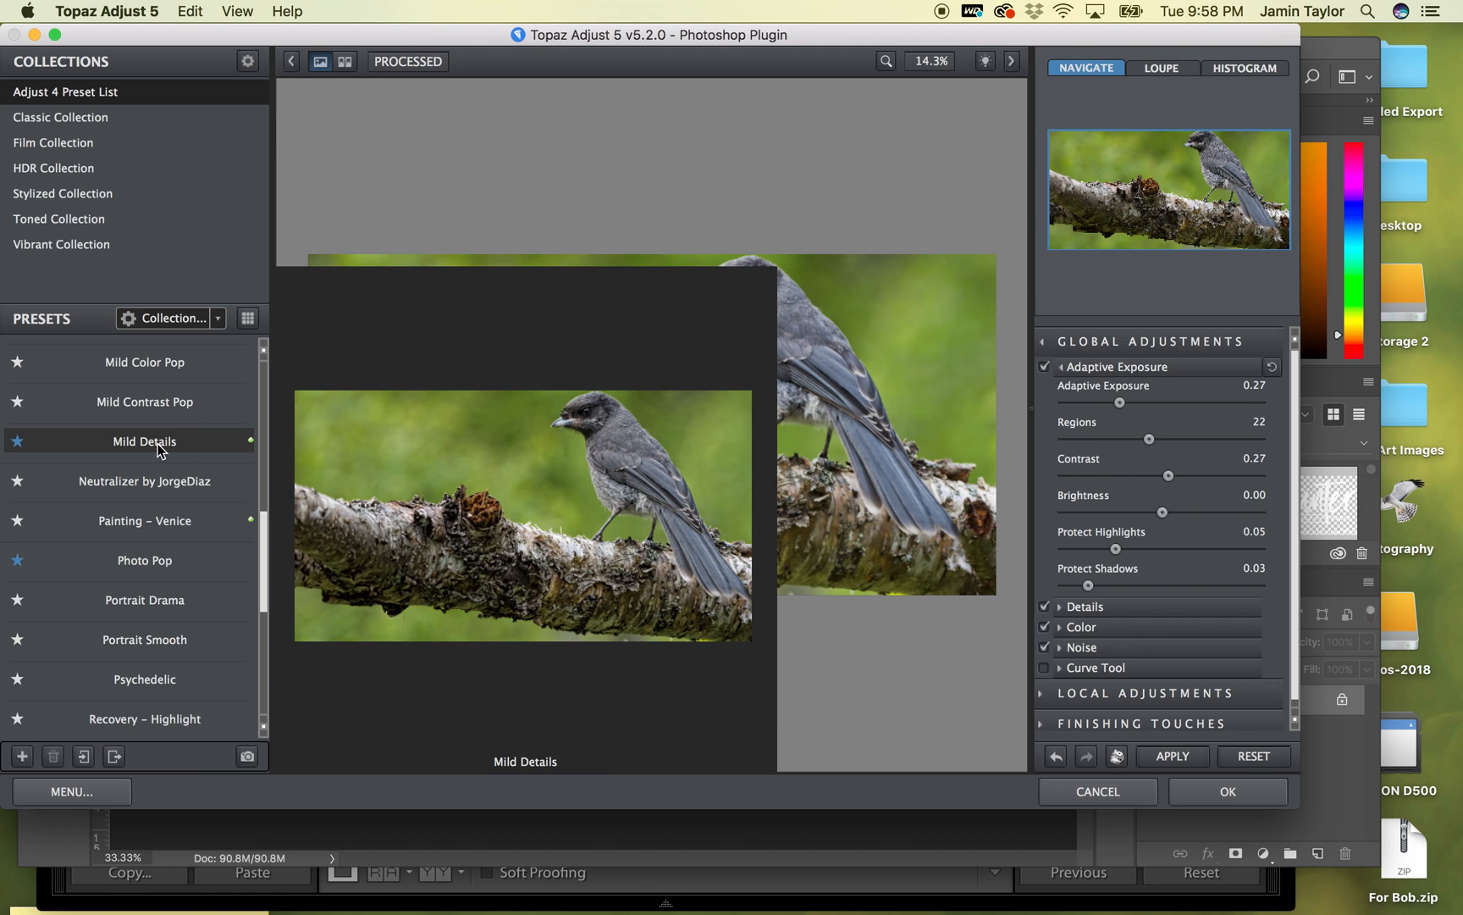
mouse_move(141, 568)
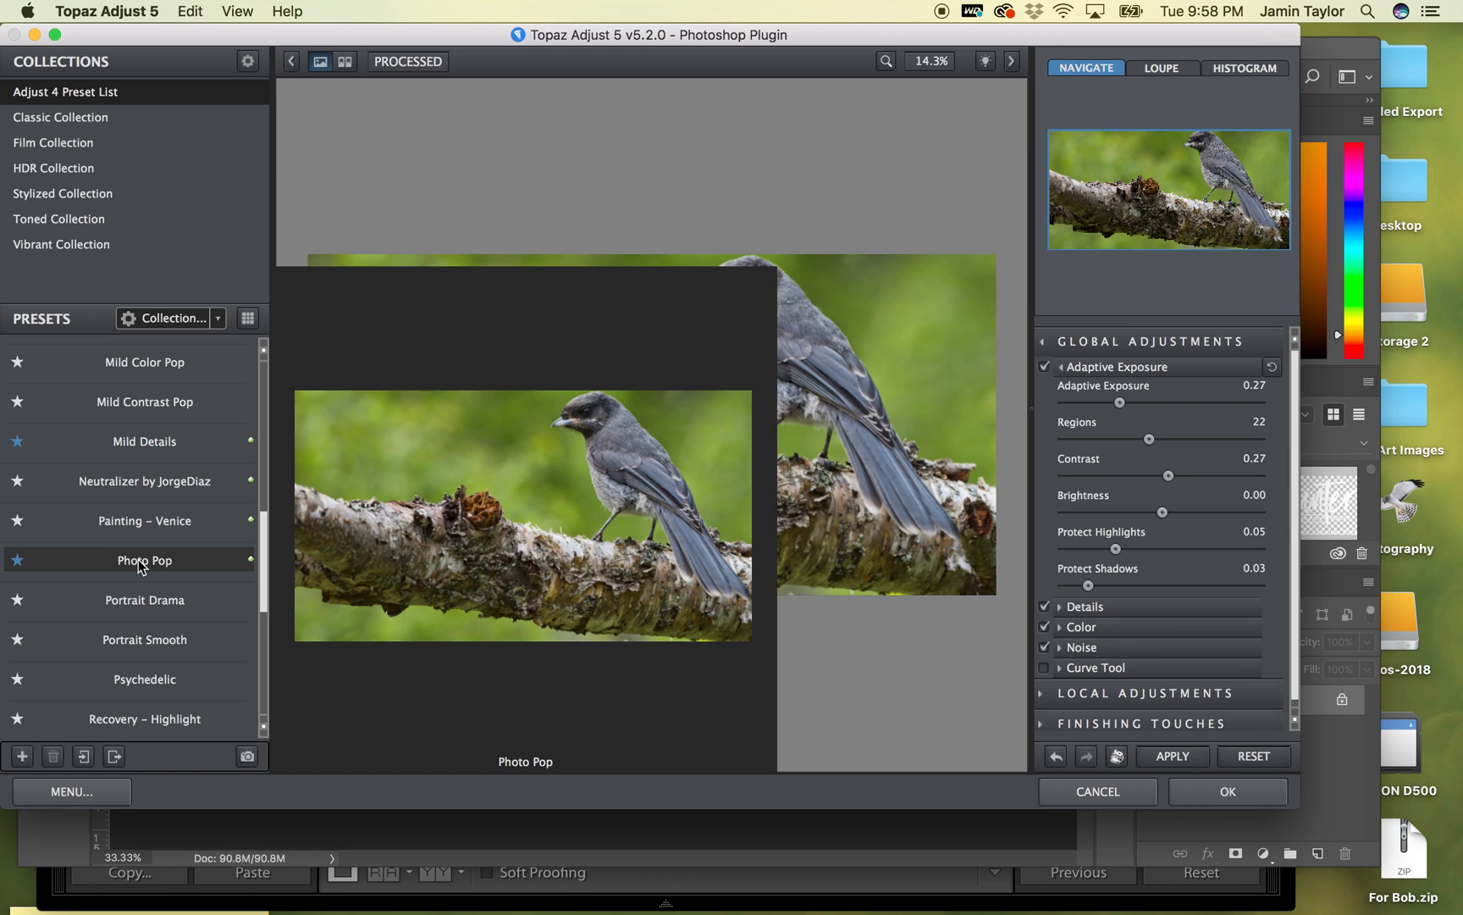
left_click(138, 560)
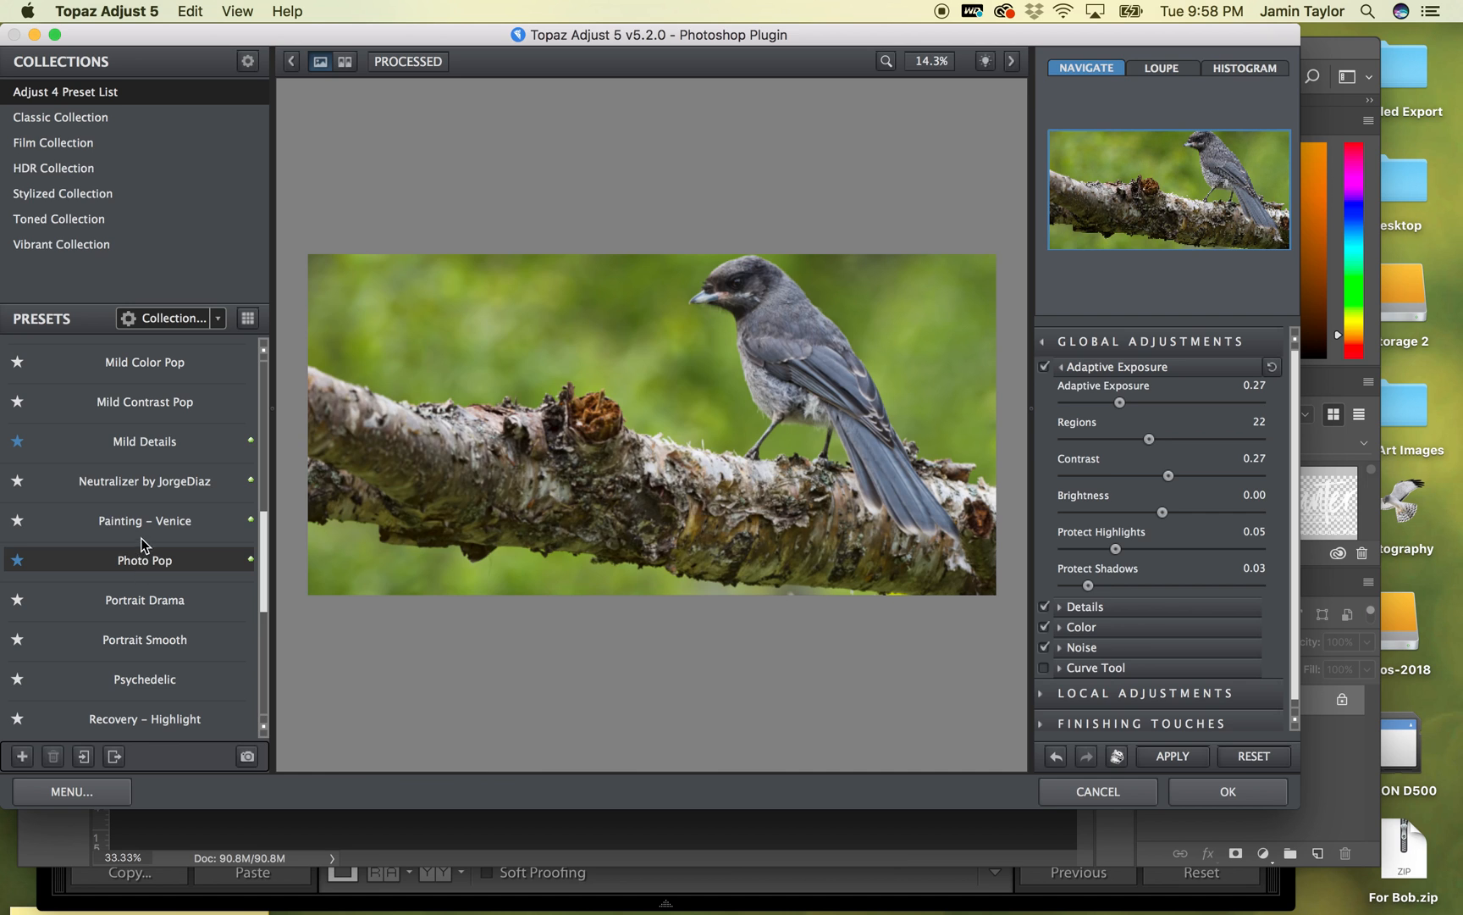
left_click(145, 447)
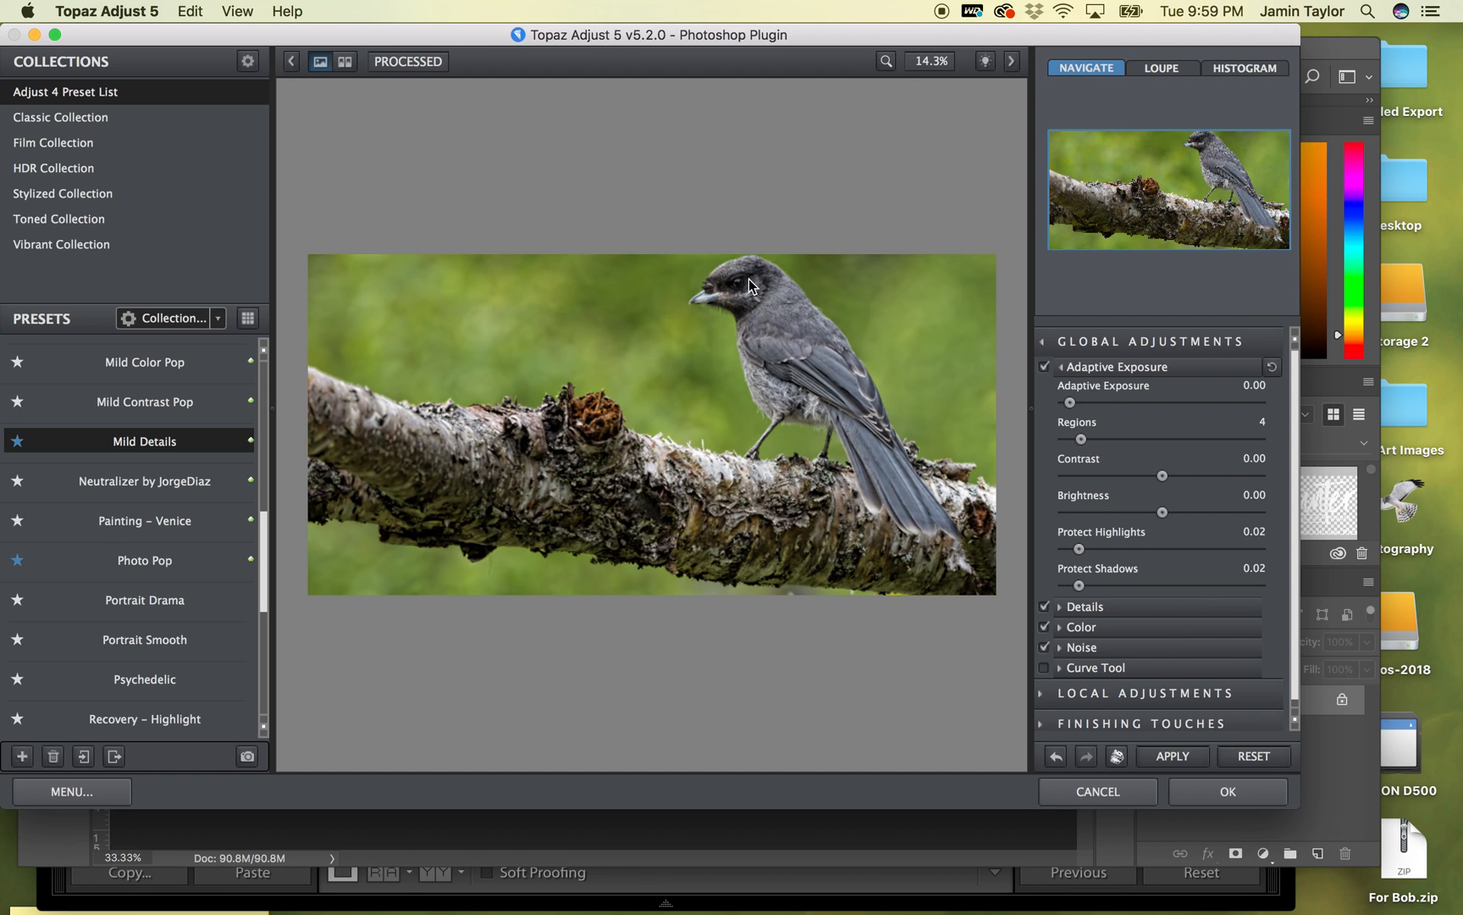
left_click(1222, 793)
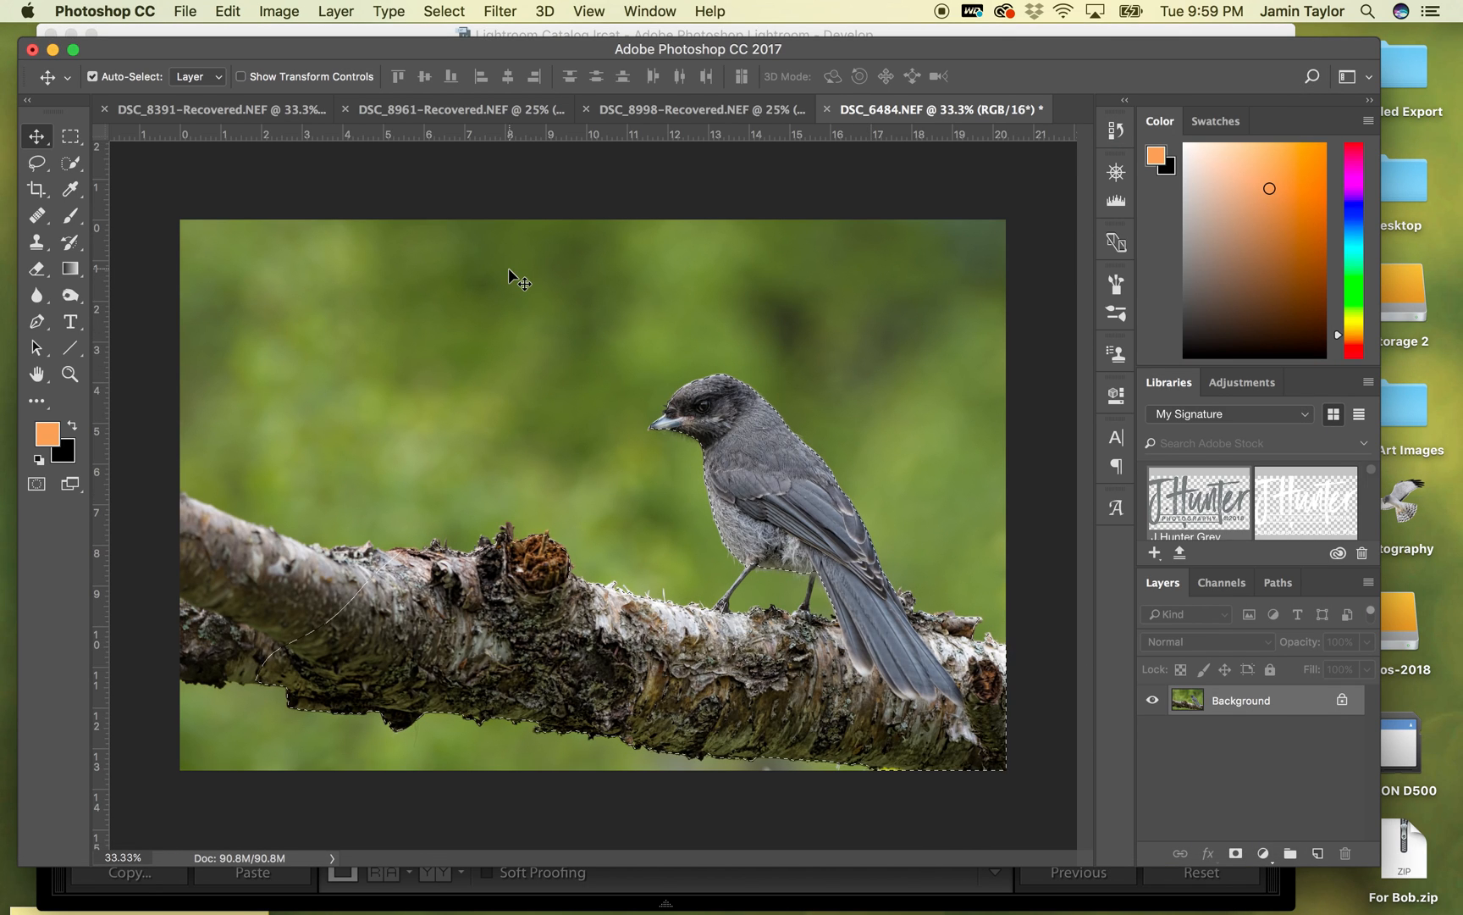
- Toggle the Topaz adjustment off and on to compare, deselect, and inspect the bird and branch at 50%
key("super+z")
key("super+z")
key("super+d")
key("super+equal")
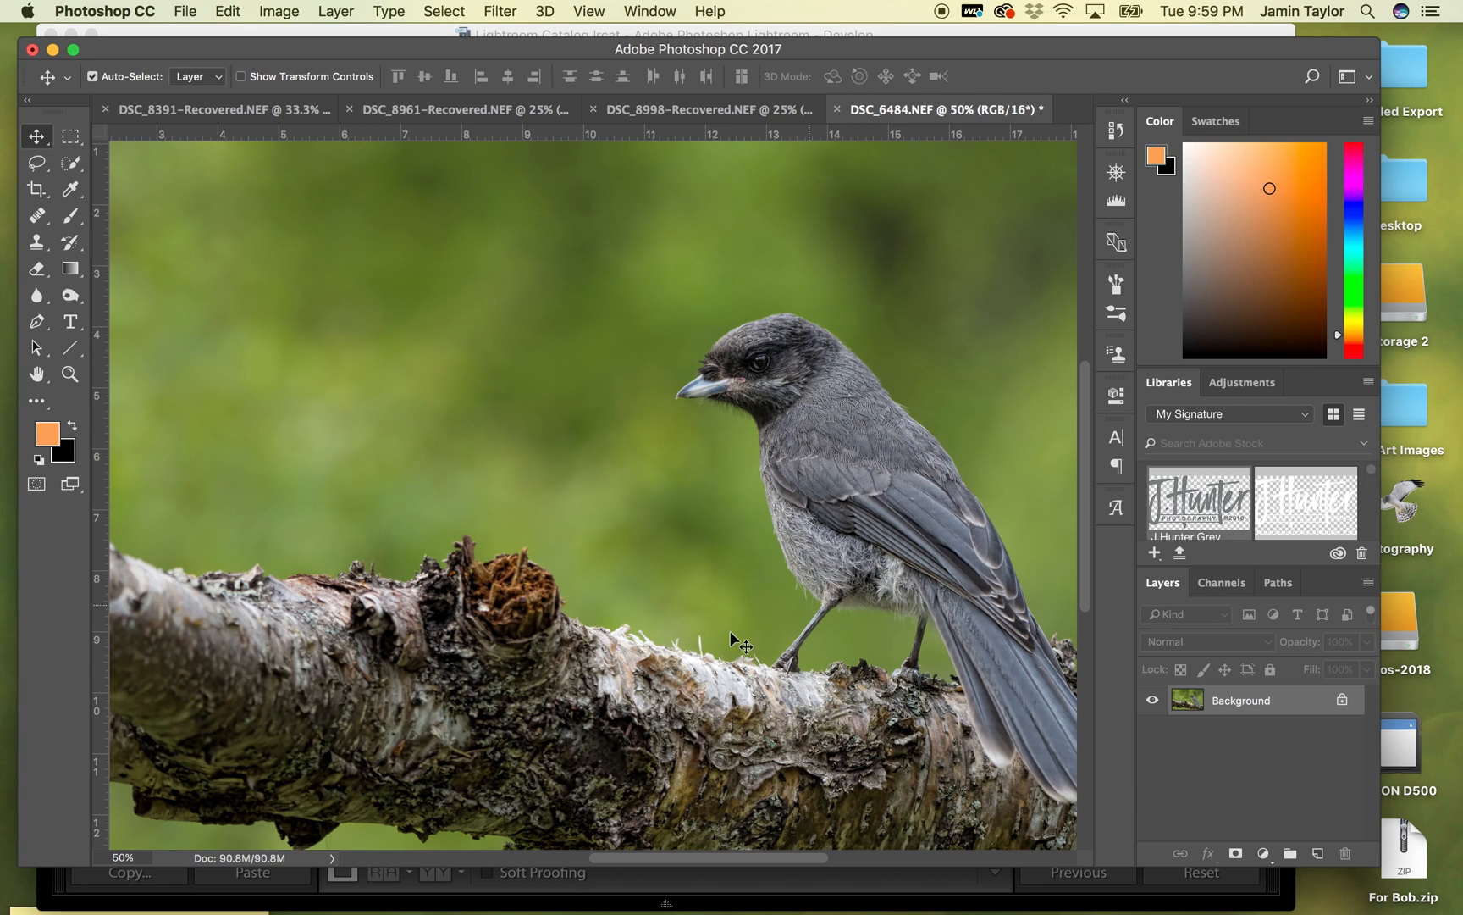
key("super+minus")
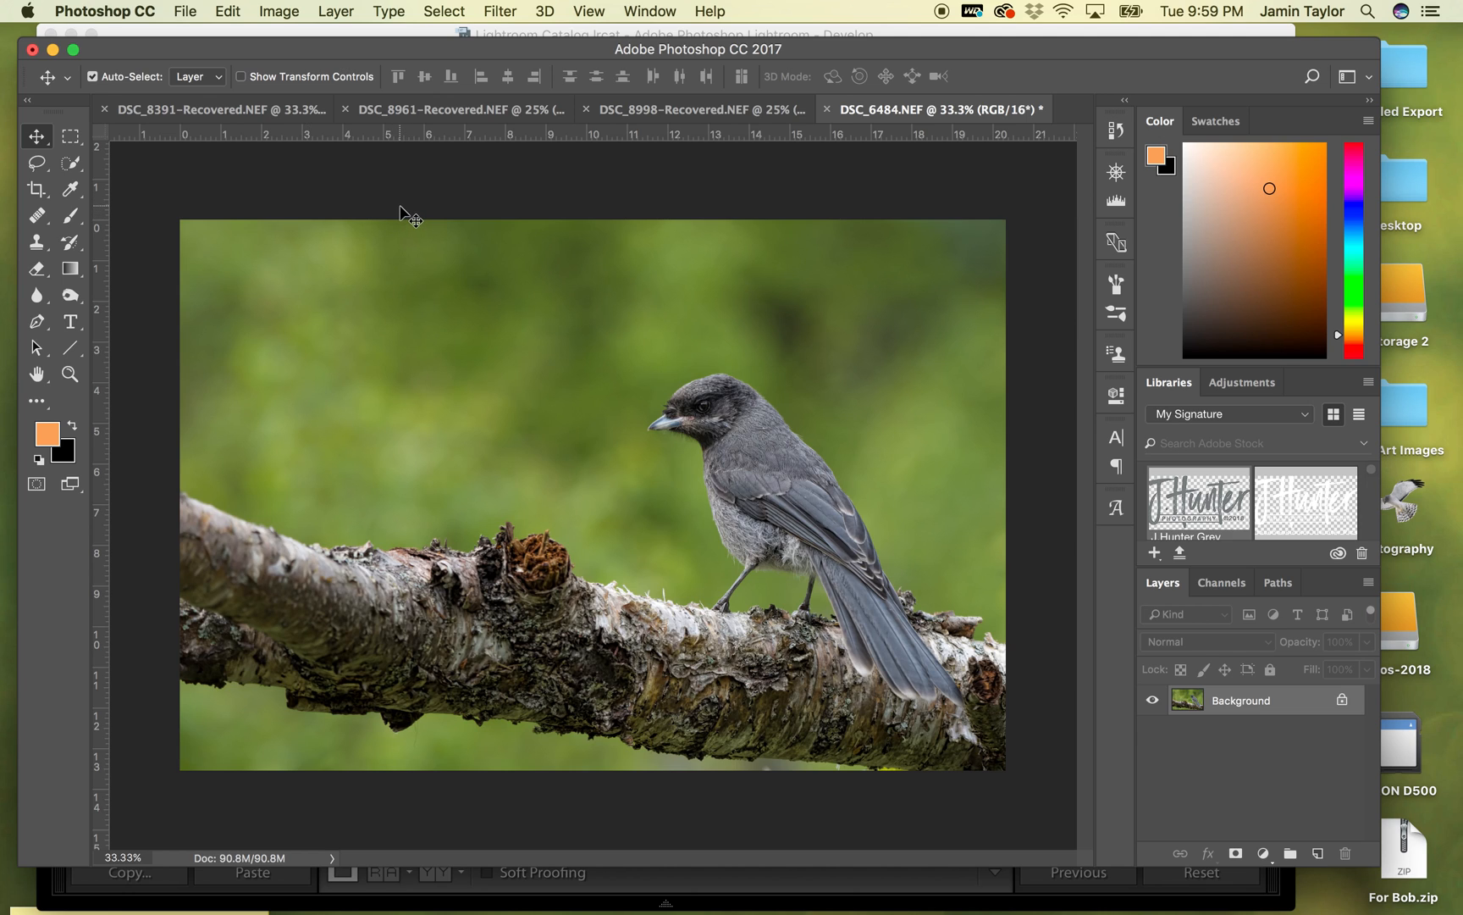
- Place the grey signature from the My Signature library above the bird's tail and set its blend mode to Color Dodge
mouse_move(1204, 503)
left_mouse_down()
mouse_move(918, 453)
mouse_move(959, 543)
left_mouse_up()
left_click(34, 136)
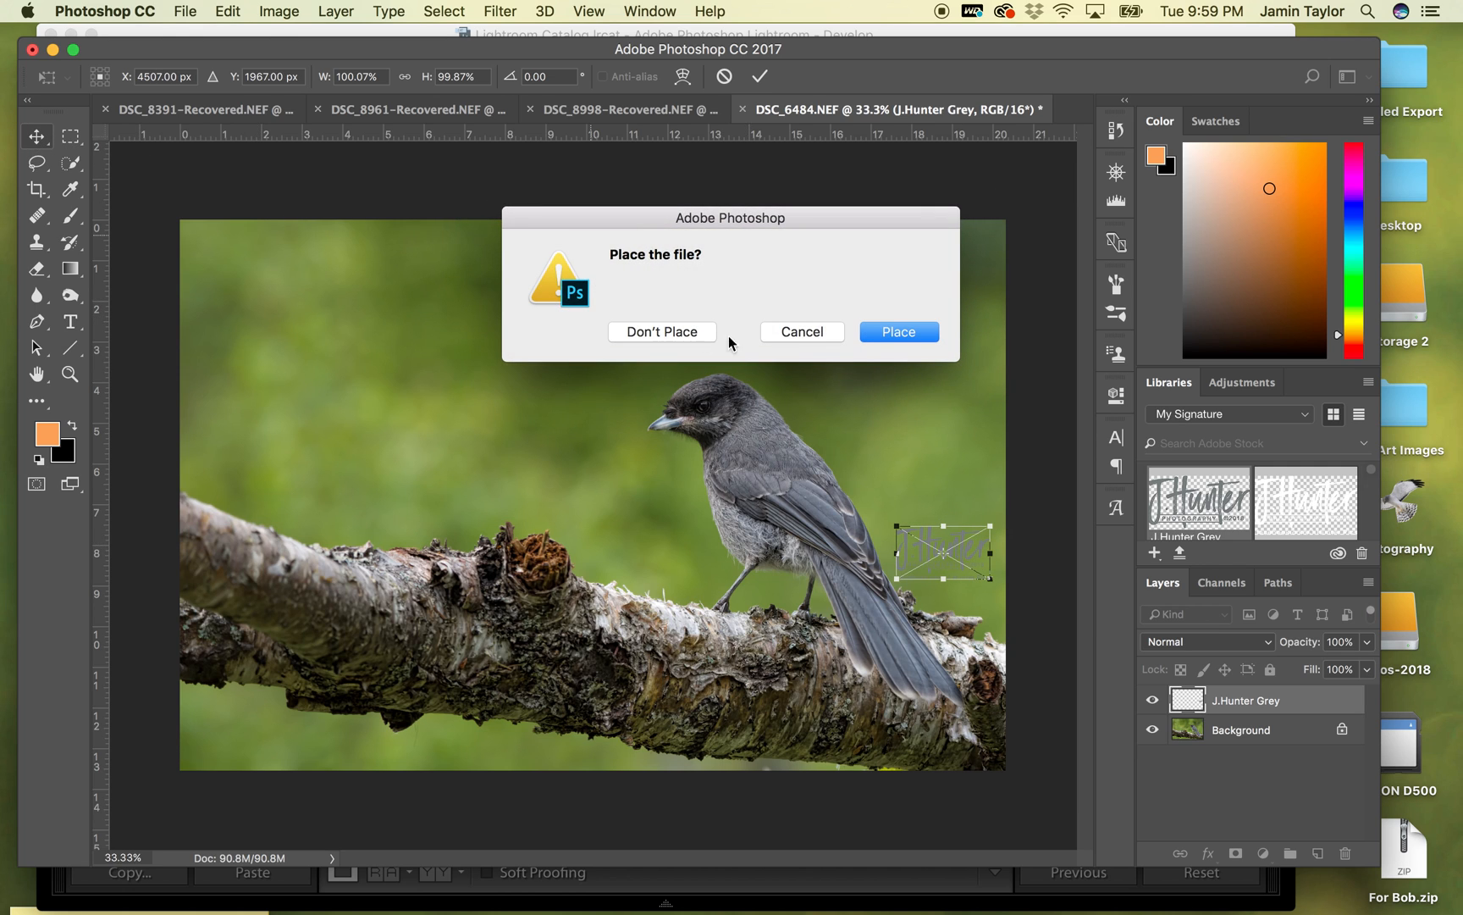
left_click(894, 332)
left_click(1198, 641)
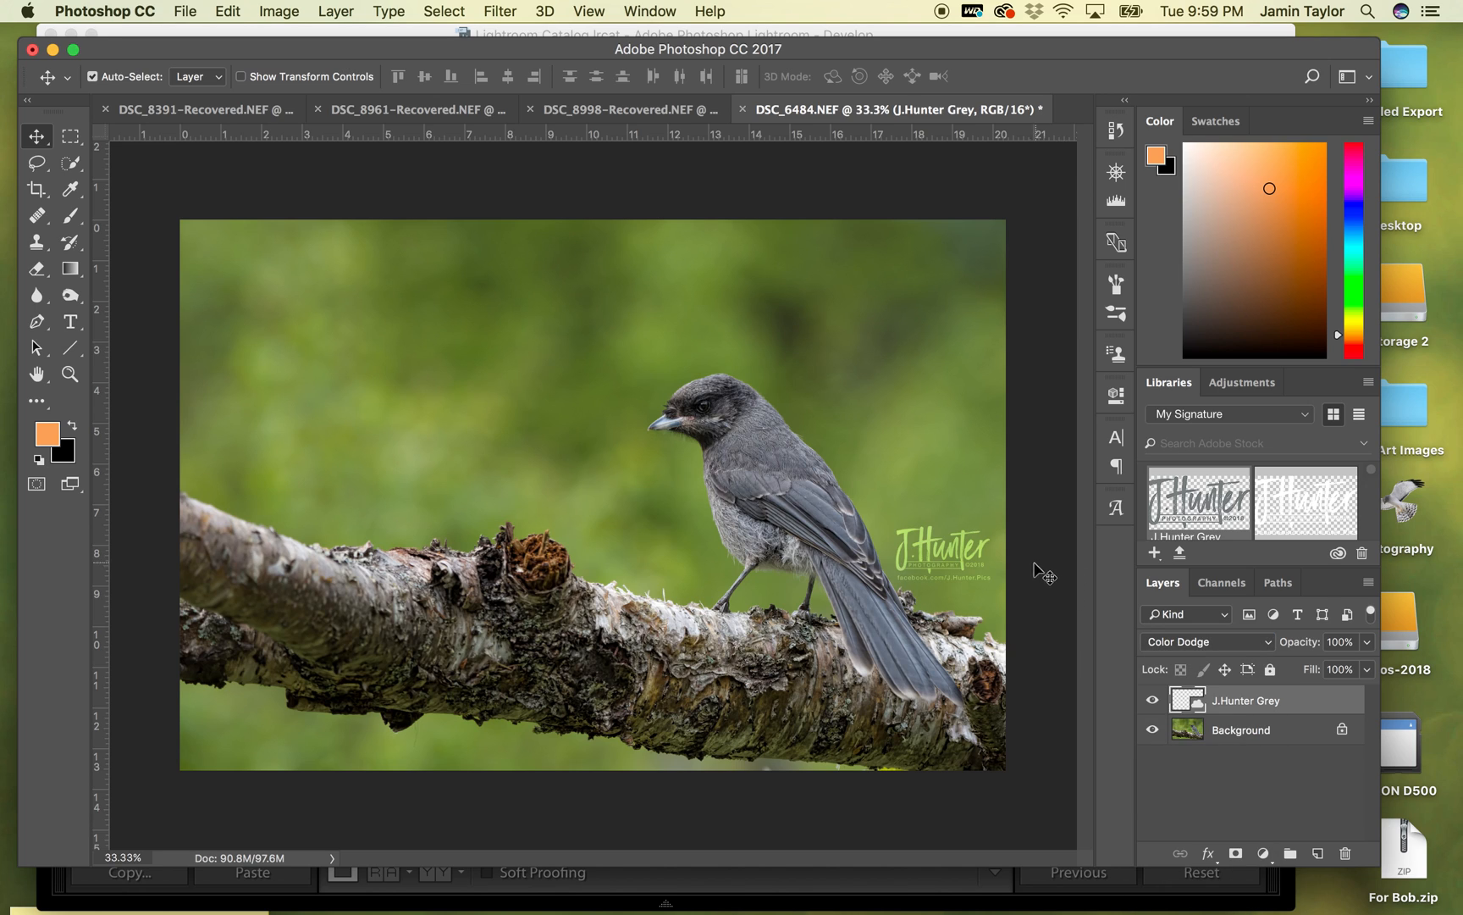
- Lower the signature layer's opacity to 29% and move the signature onto the background between the broken stub and the bird
left_click(1367, 642)
left_click_drag(1362, 669, 1310, 666)
left_click_drag(1311, 670, 1303, 670)
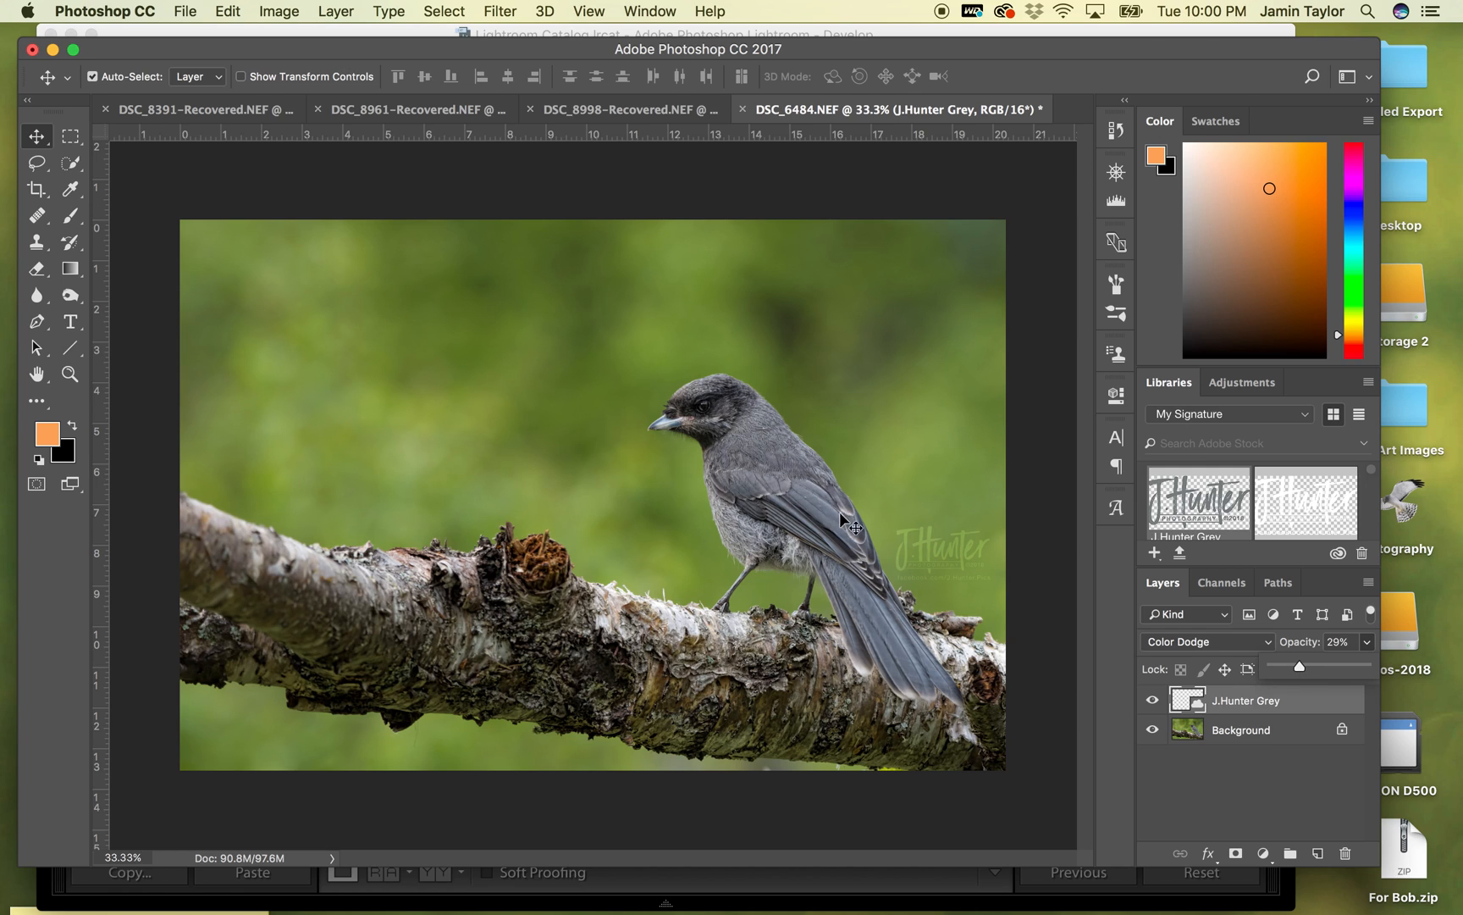
left_click(928, 547)
left_click_drag(928, 548, 640, 542)
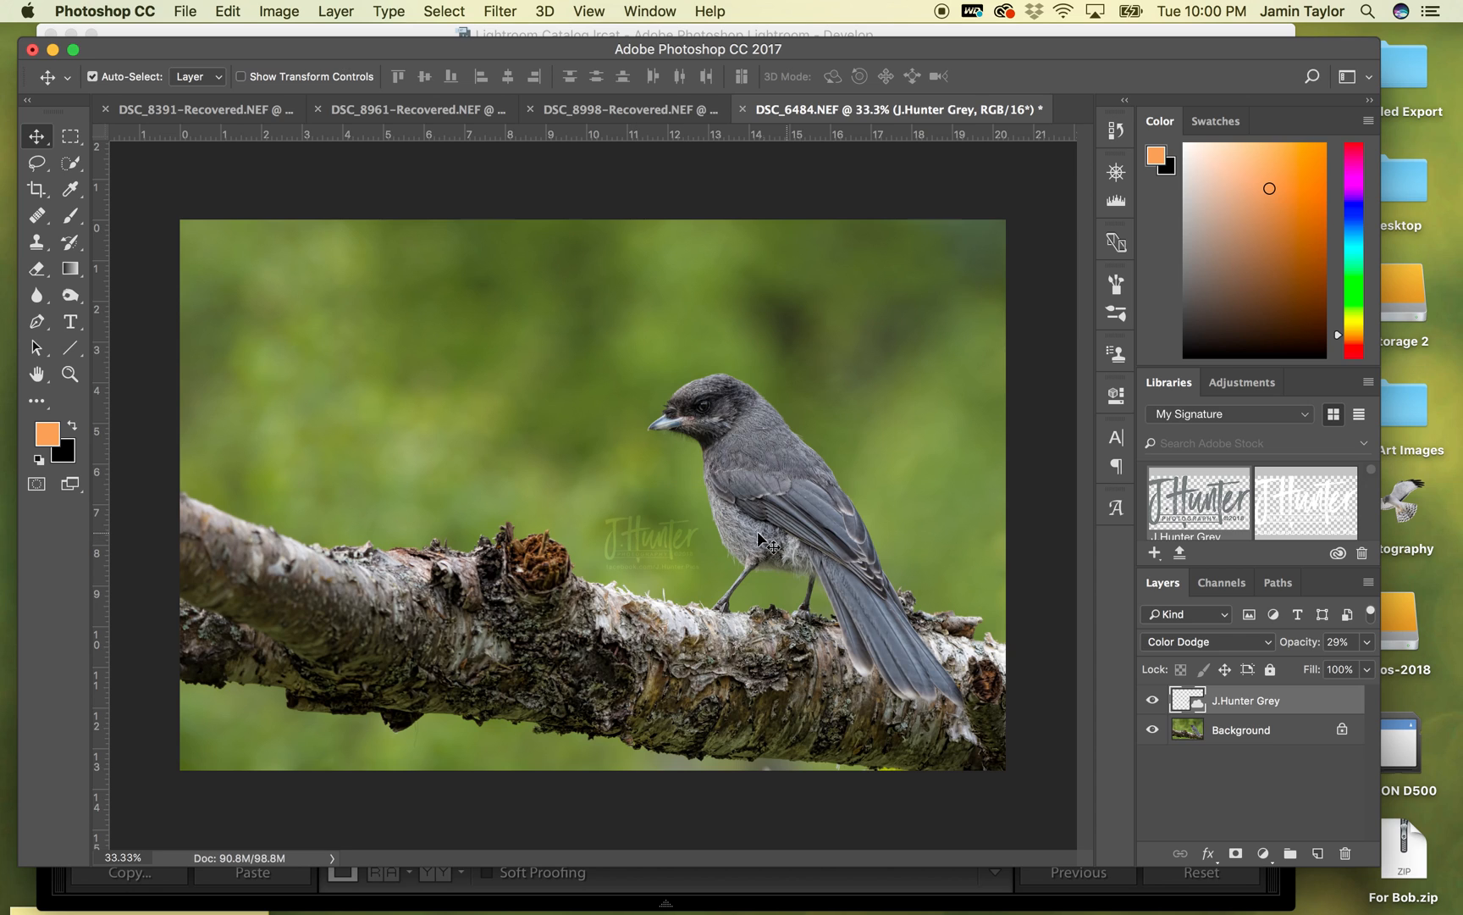
- Set the signature layer's opacity to 26% and save the image
left_click(1367, 641)
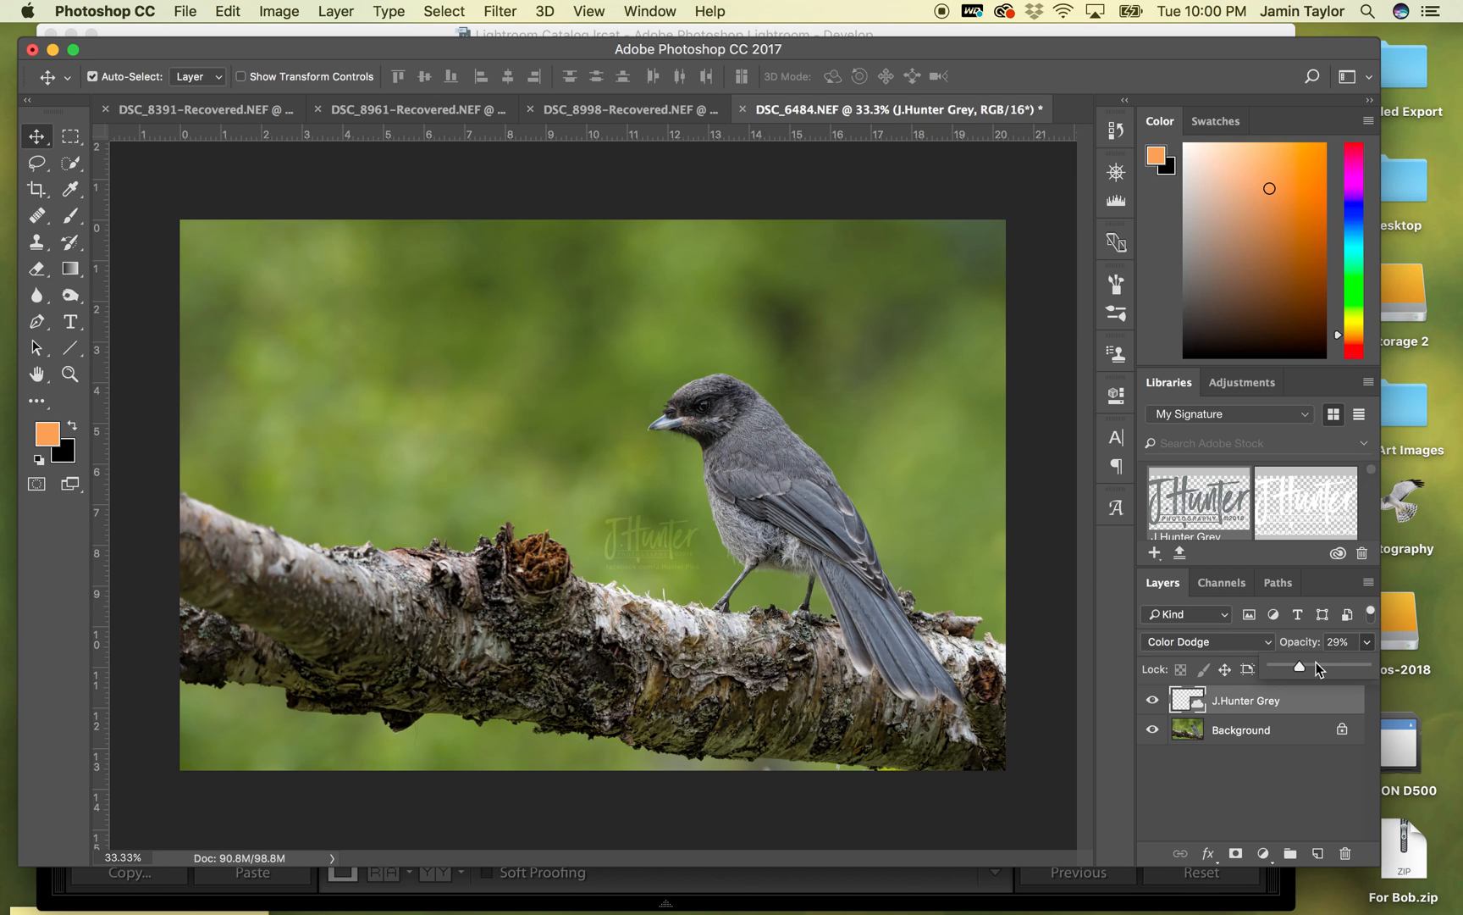
left_click_drag(1302, 665, 1299, 669)
key("super")
key("super+s")
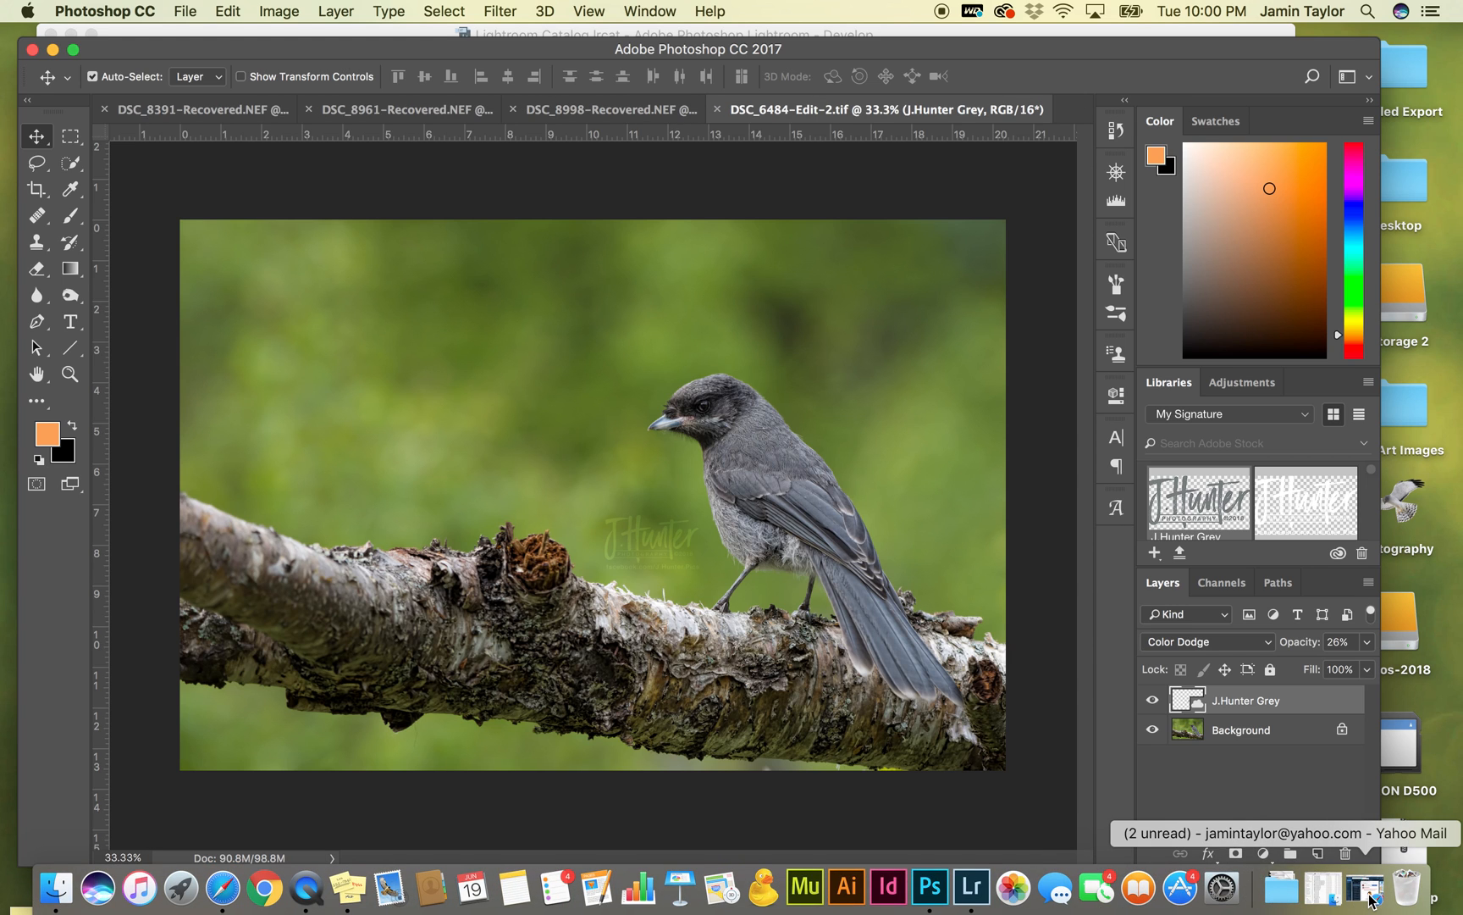
- Switch to Lightroom and compare the newly saved DSC_6484-Edit-2.tif with DSC_6484-Edit.tif and DSC_6484.NEF
left_click(971, 887)
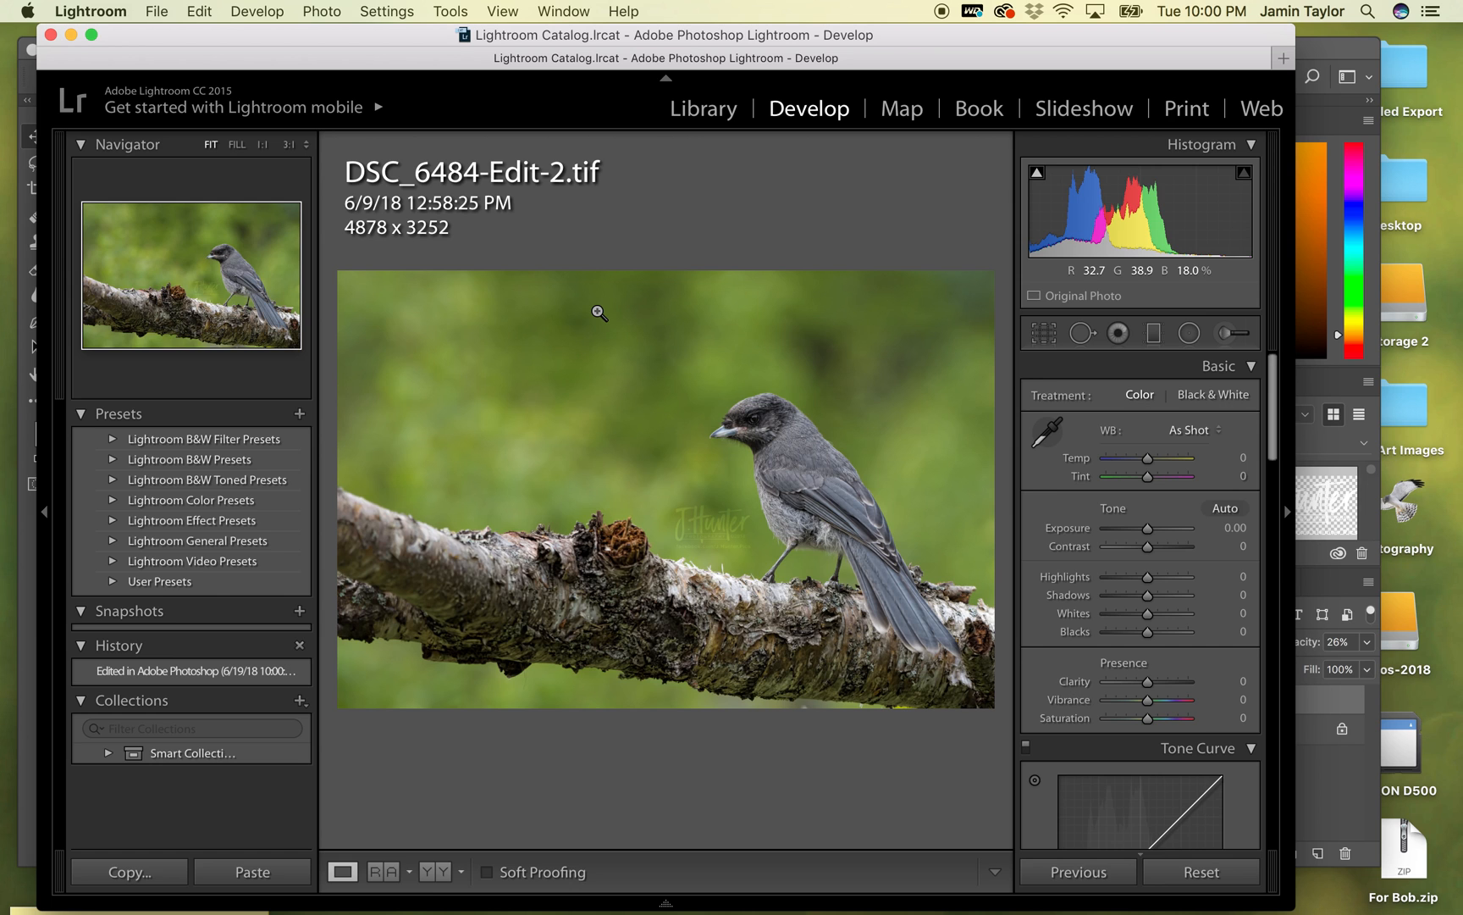
key("Right")
key("Right")
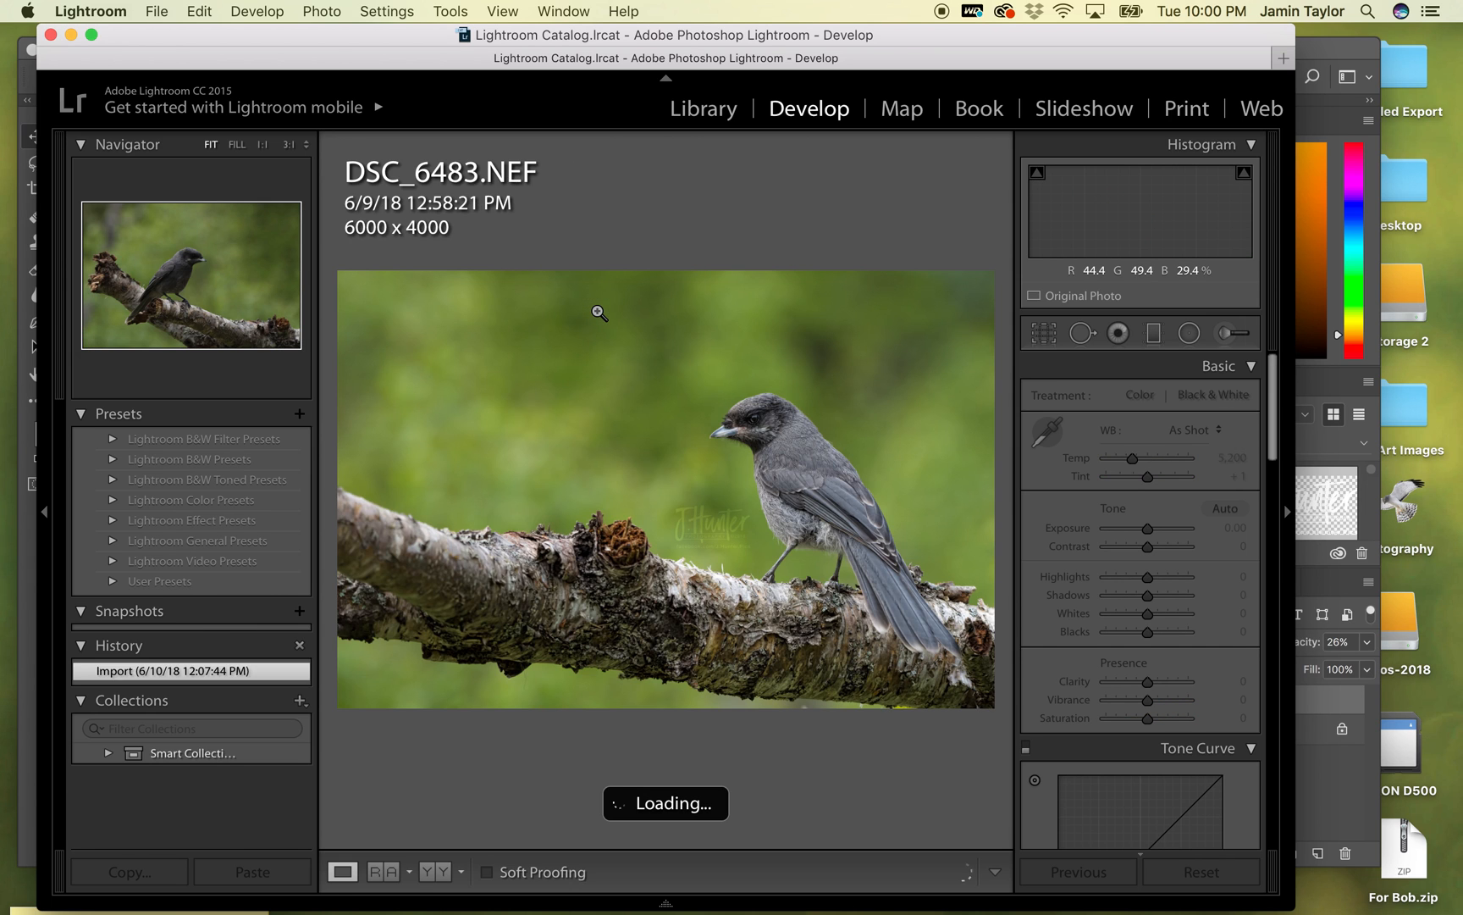
key("Right")
key("Right")
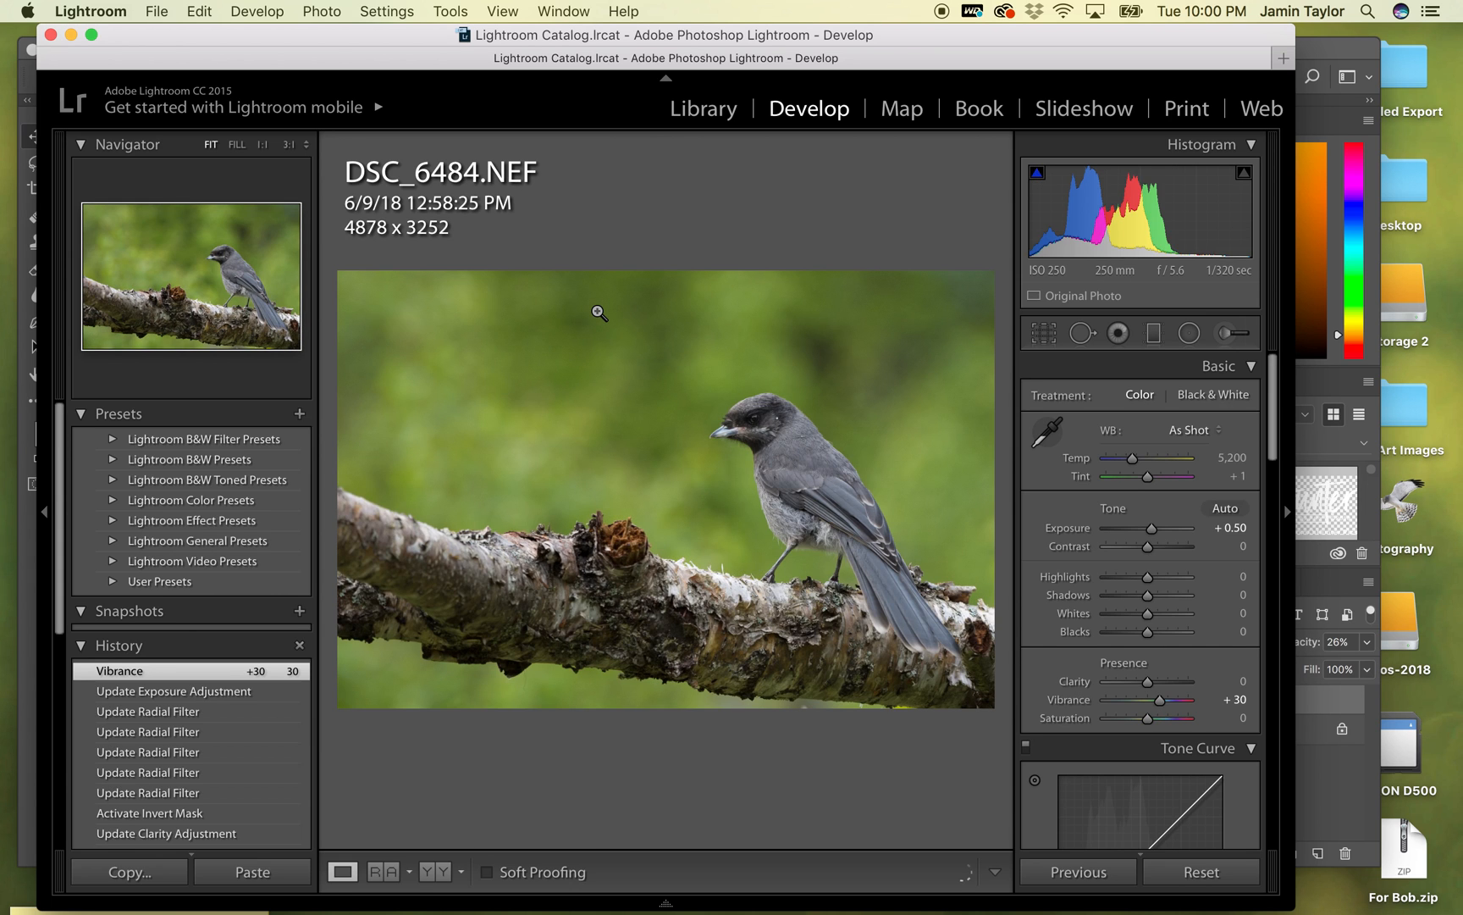
key("Left")
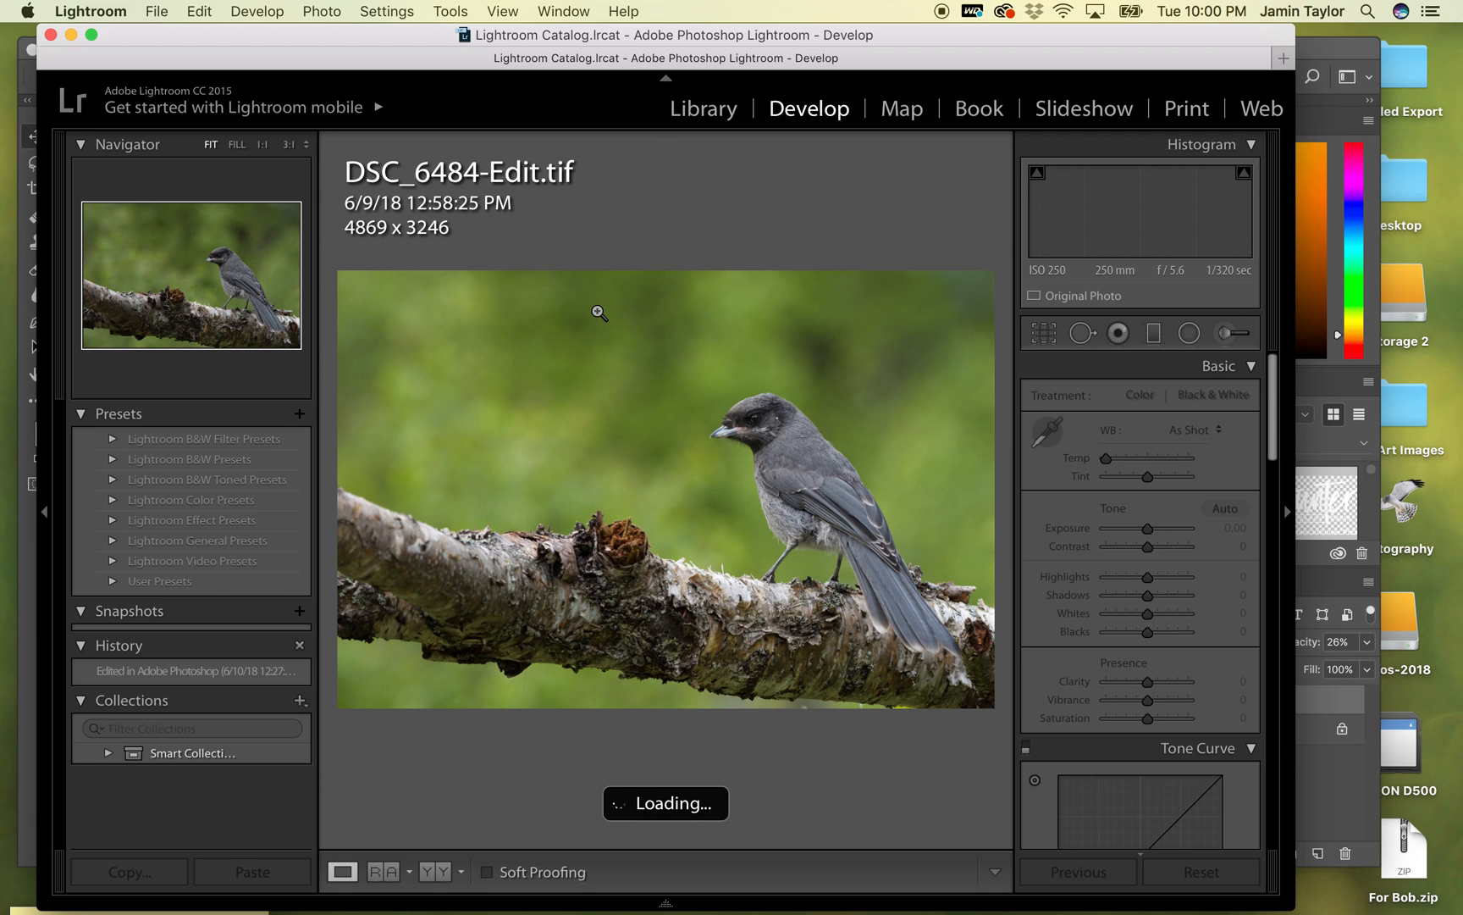
key("Right")
key("Left")
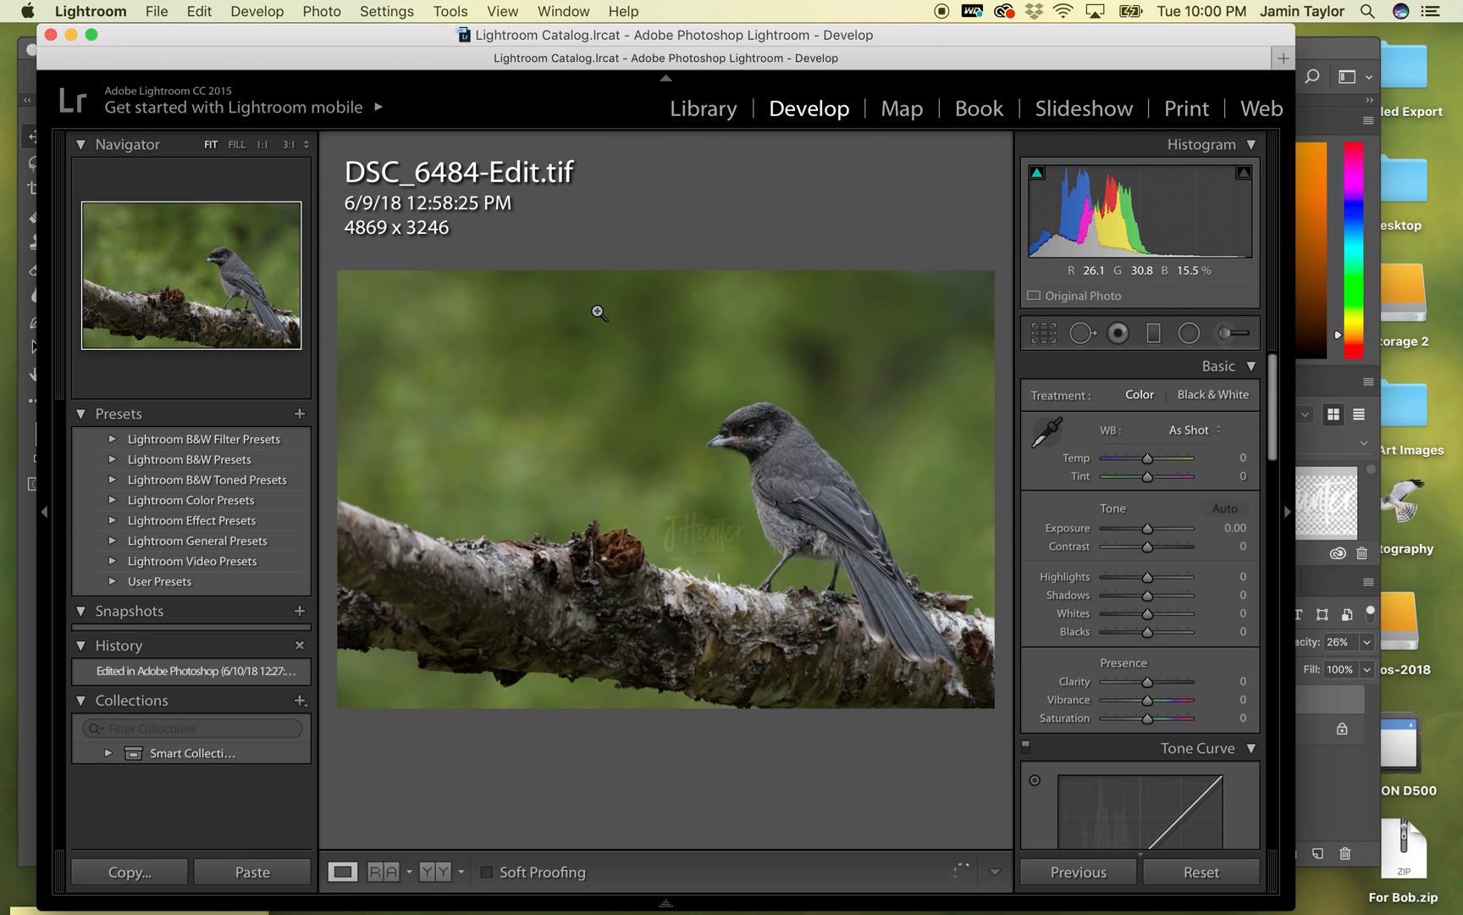
key("Right")
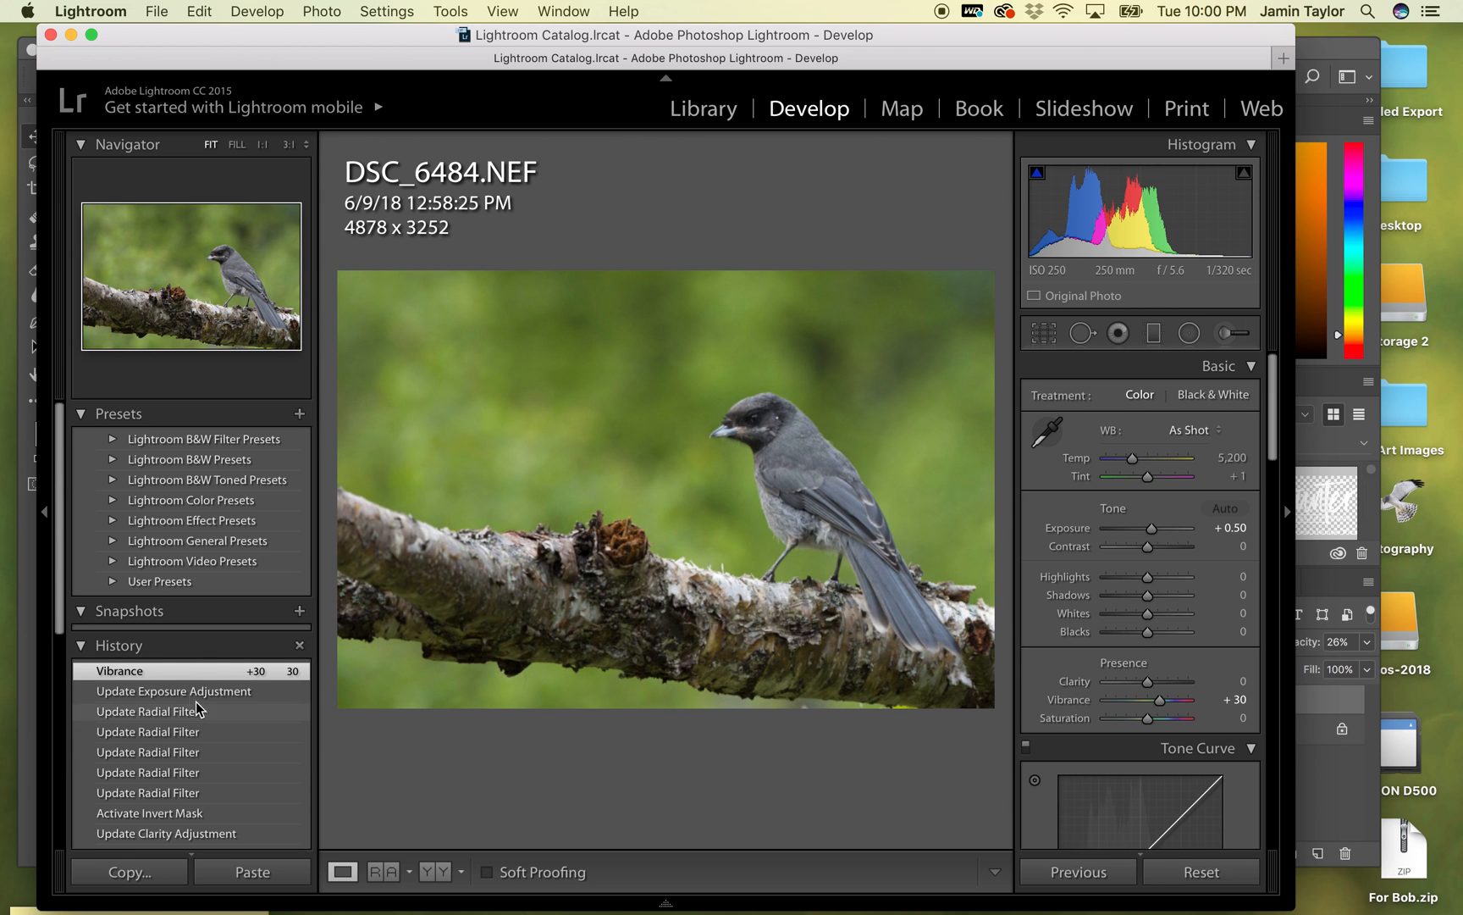
- Return DSC_6484.NEF to its original Import state in the edit history
scroll(201, 683, "down", 5)
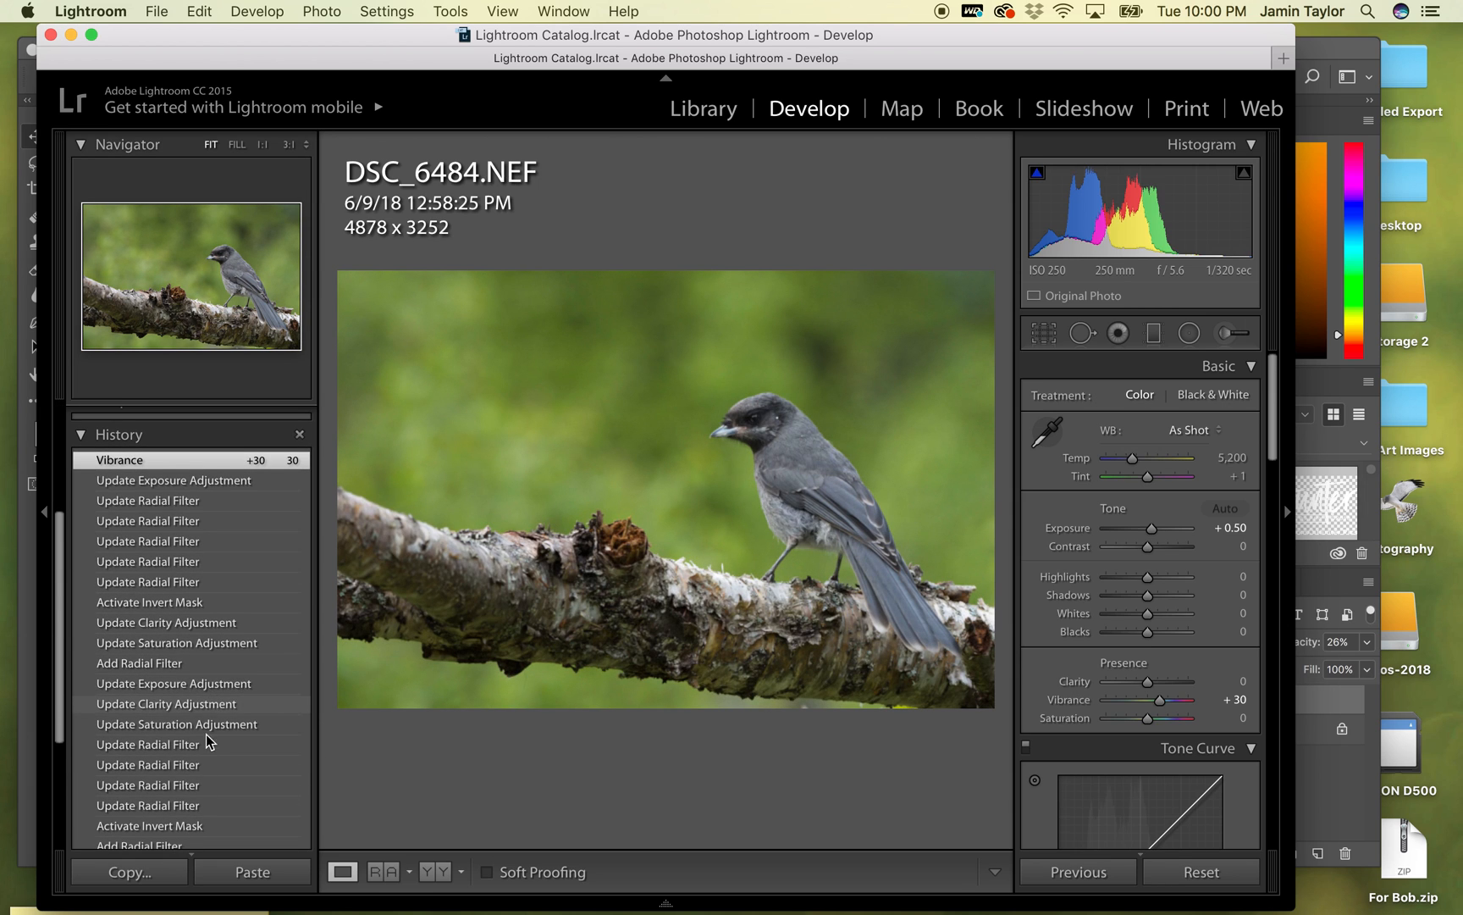
scroll(207, 733, "down", 5)
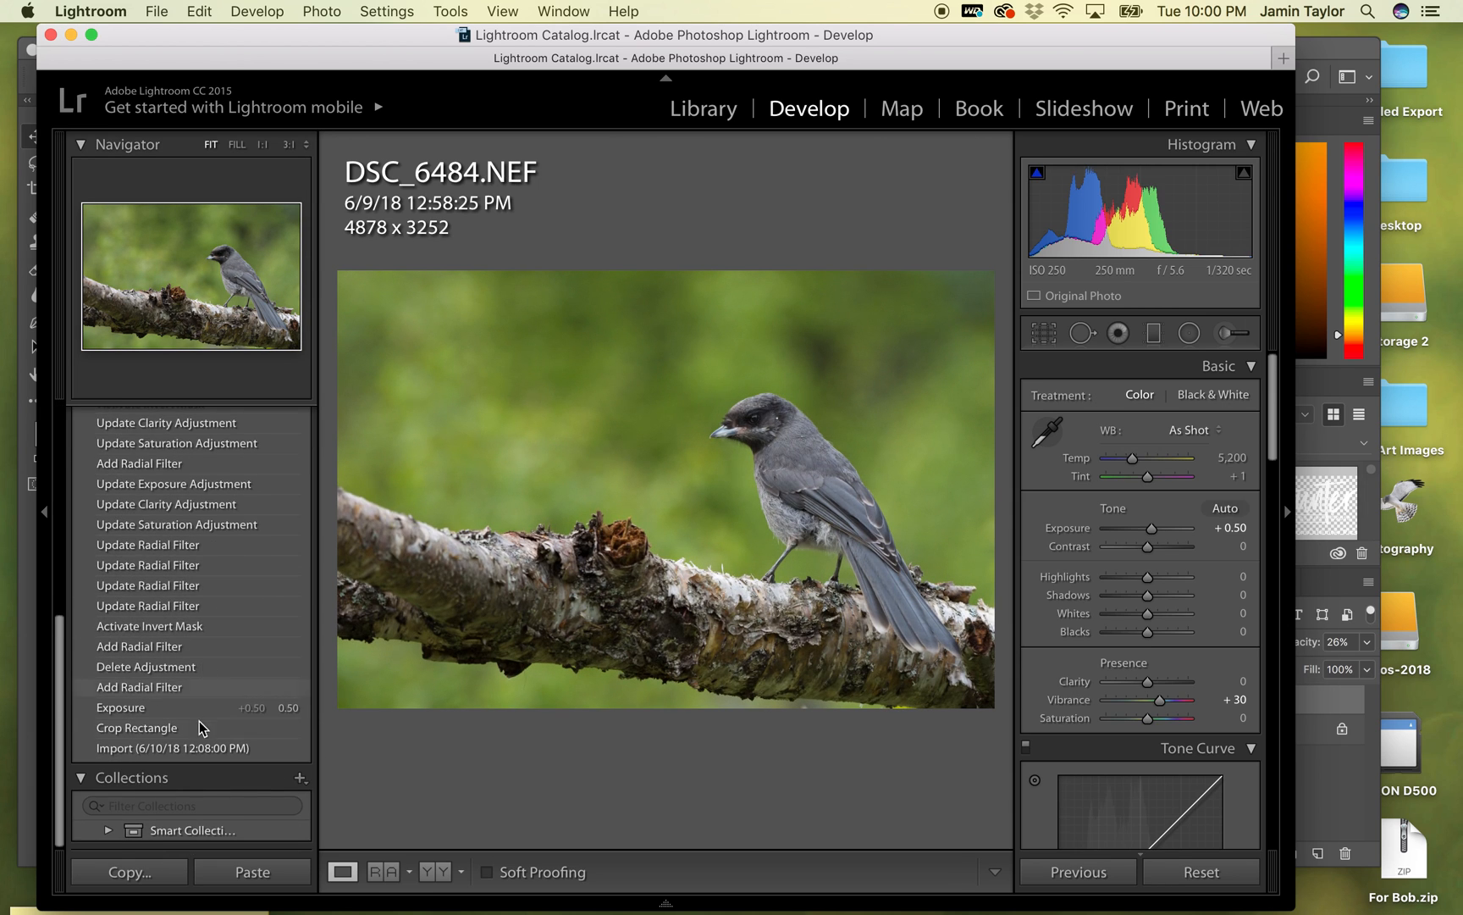
left_click(167, 748)
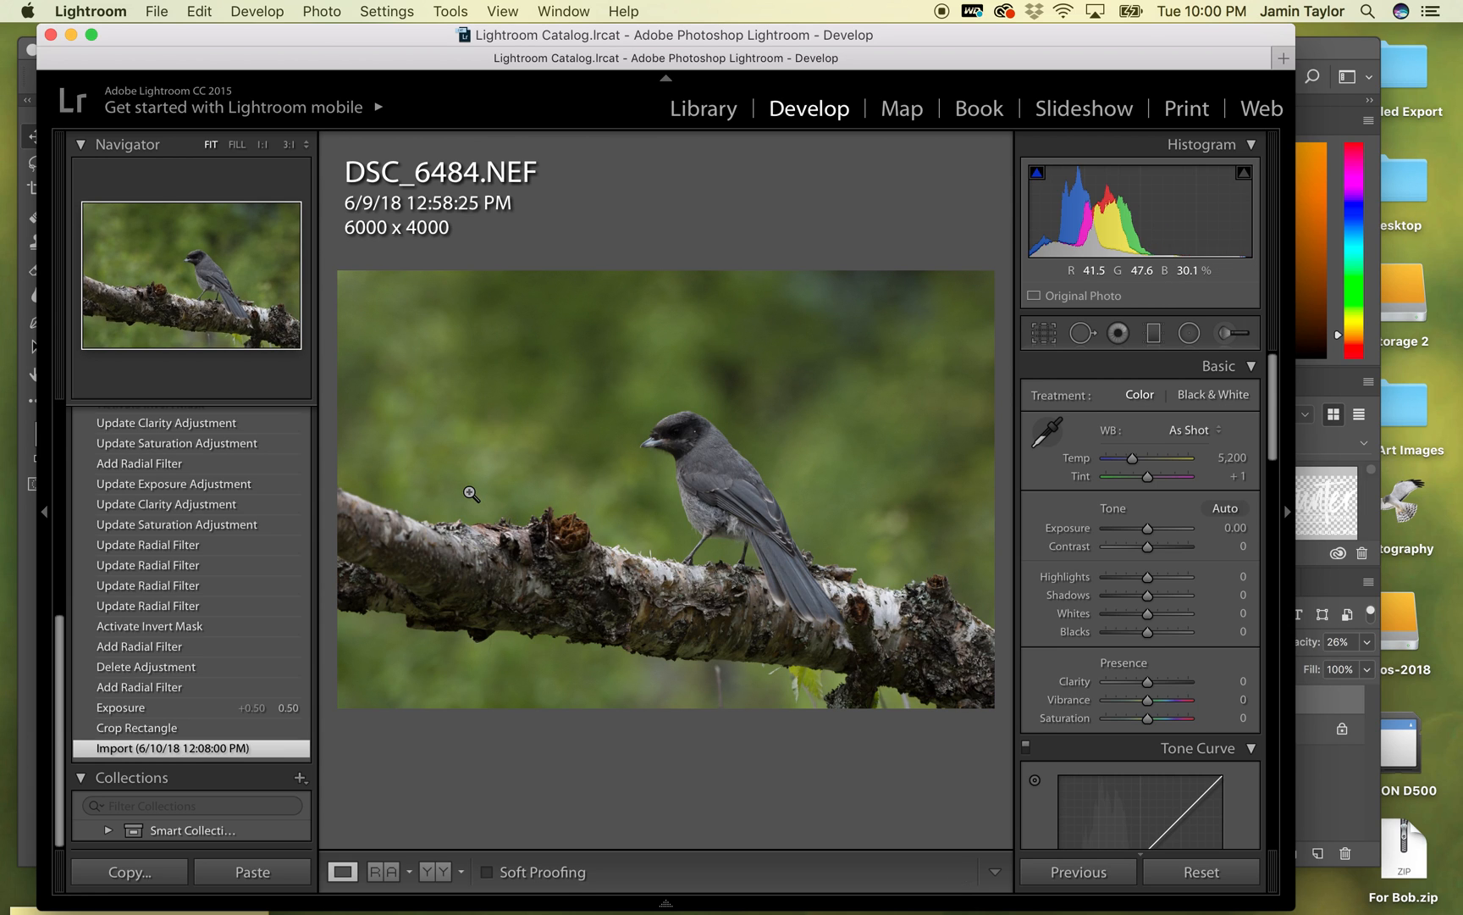
- Compare DSC_6484-Edit-2.tif repeatedly with DSC_6484-Edit.tif and with the unedited DSC_6484.NEF
key("Right")
key("Right")
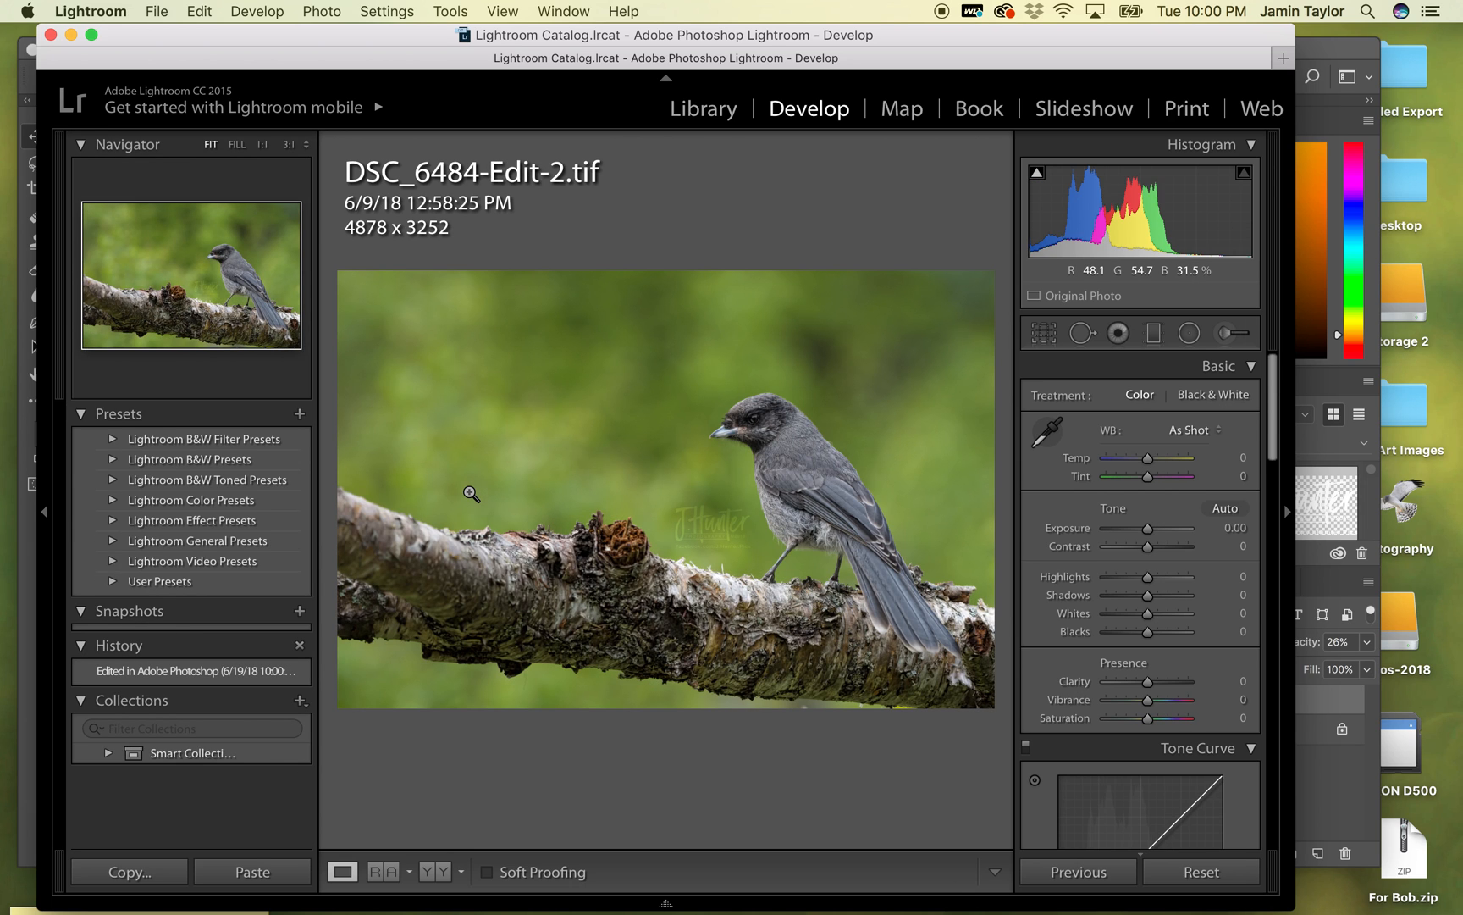
key("Left")
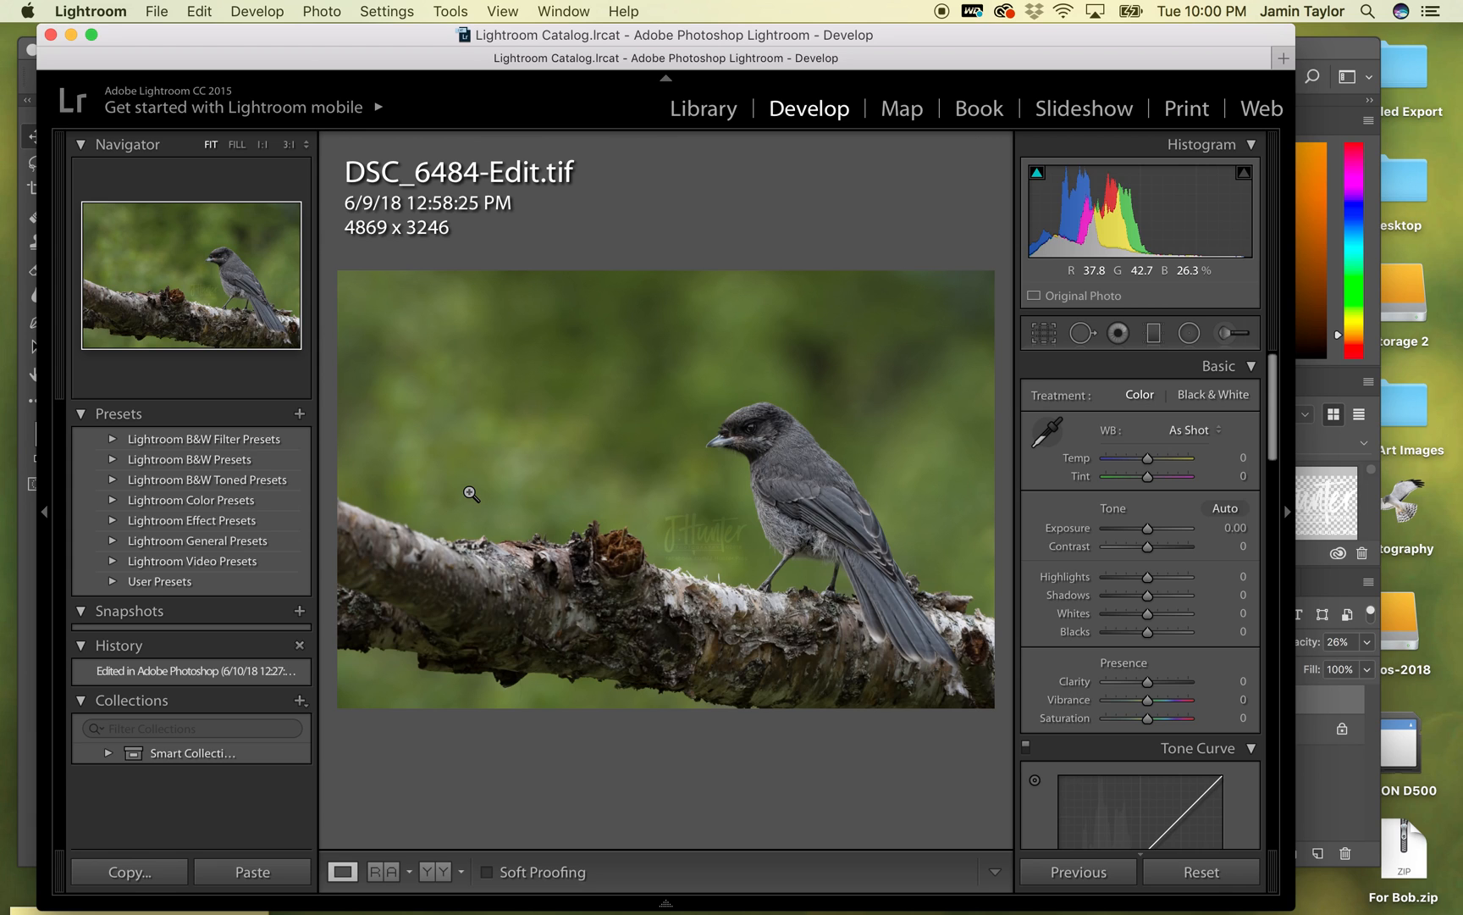
key("Right")
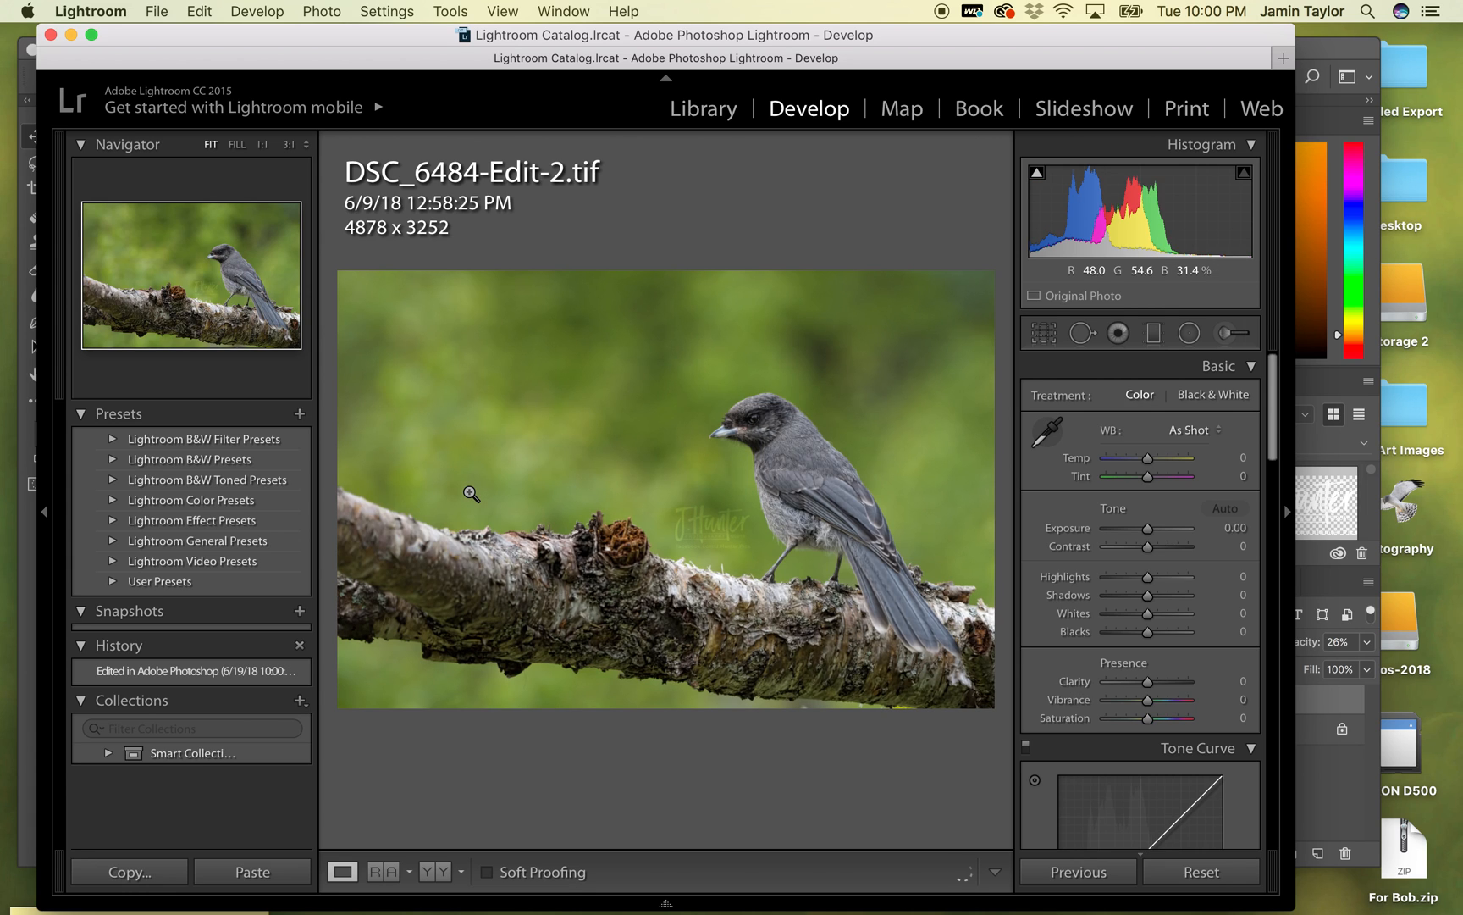
key("Left")
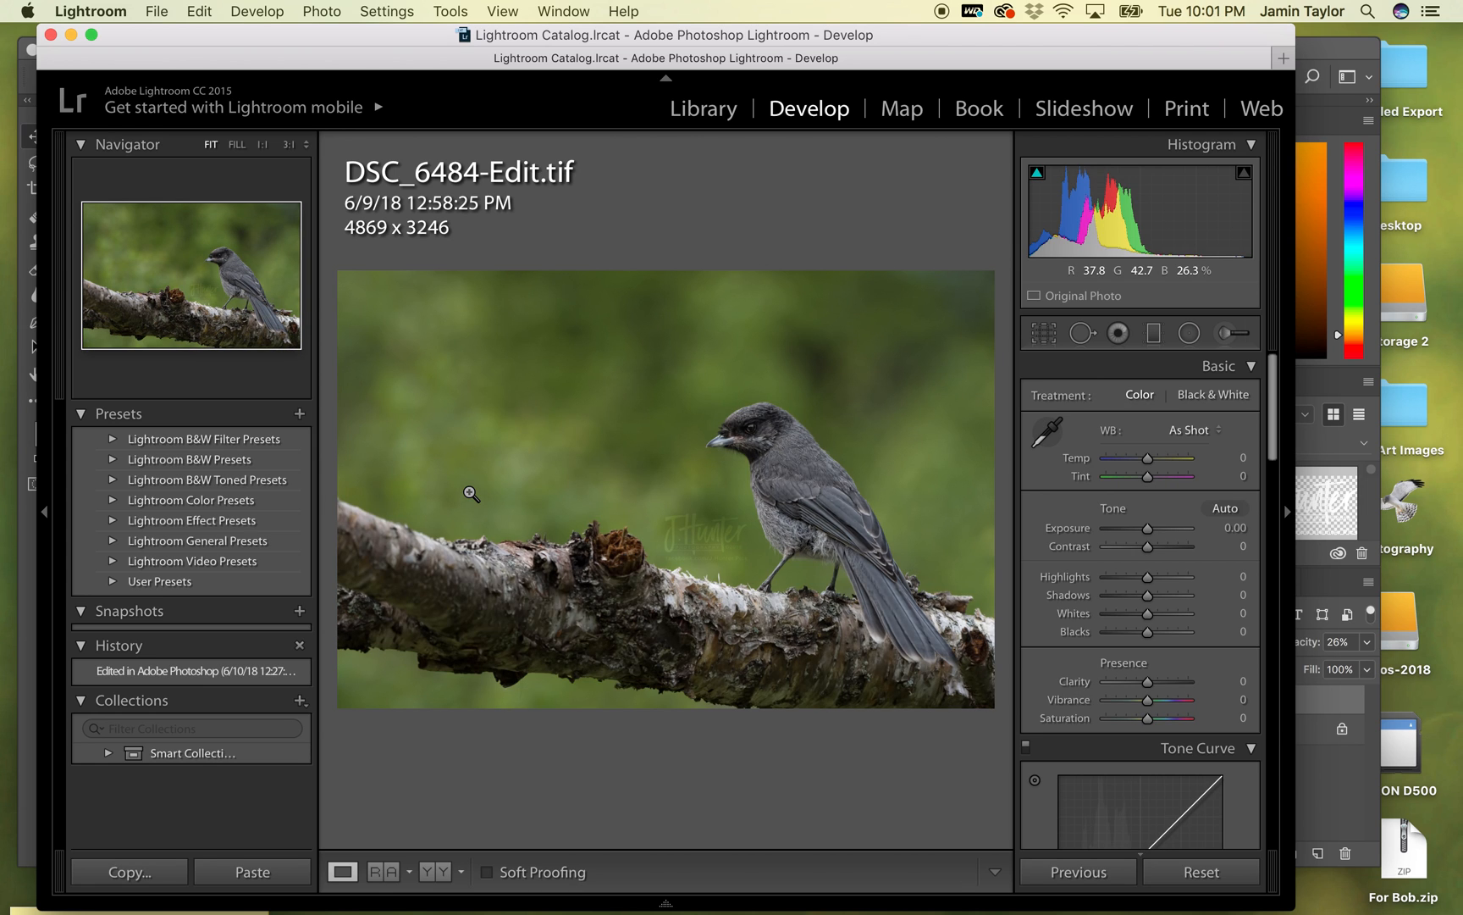
key("Right")
key("Left")
key("Right")
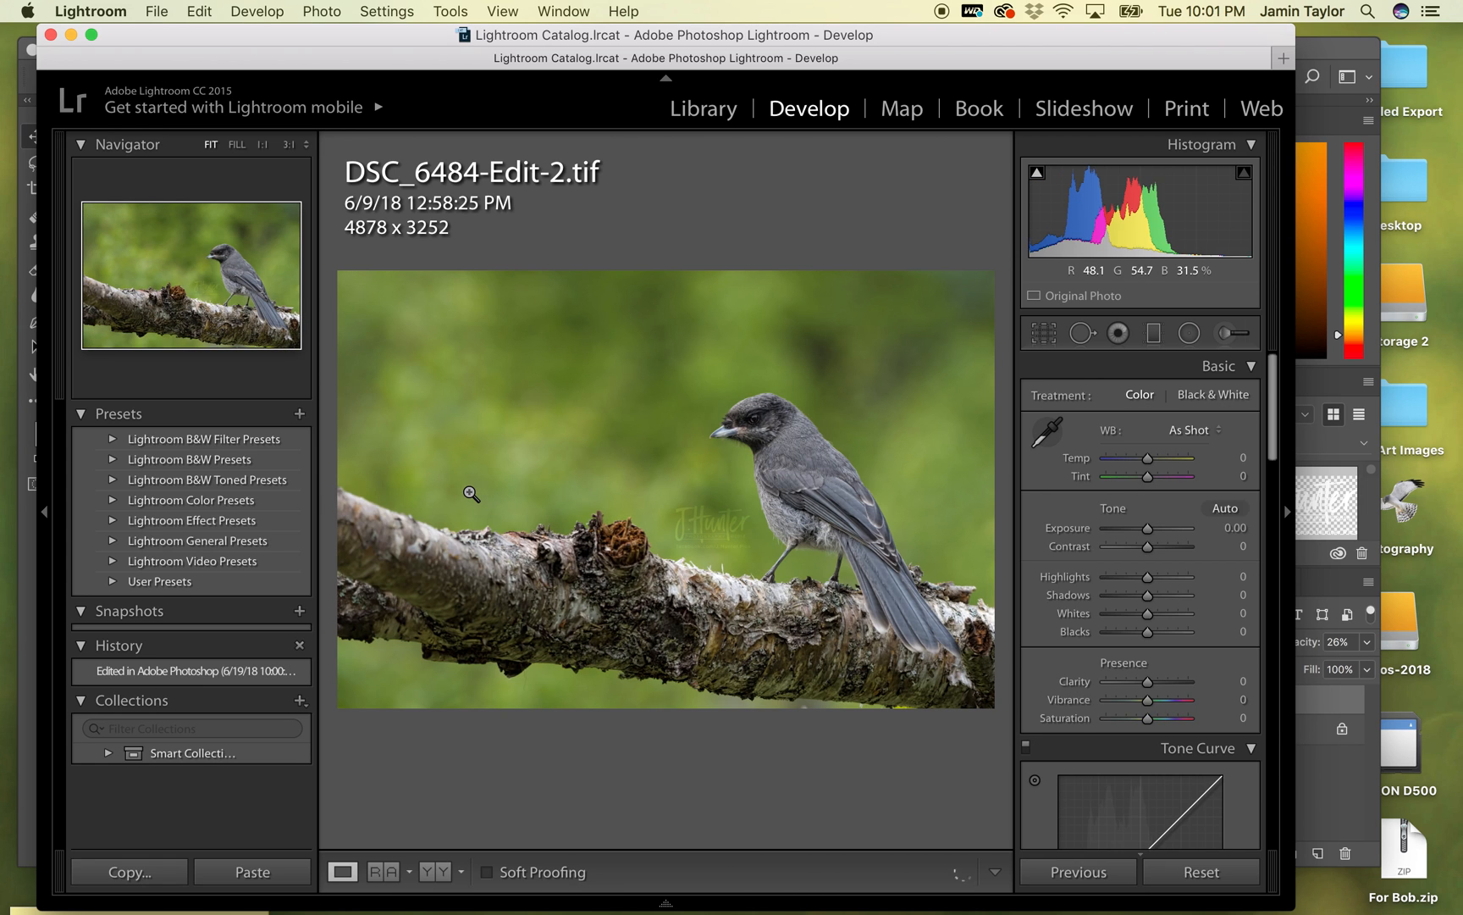
key("Left")
key("Right")
key("Left")
key("Left")
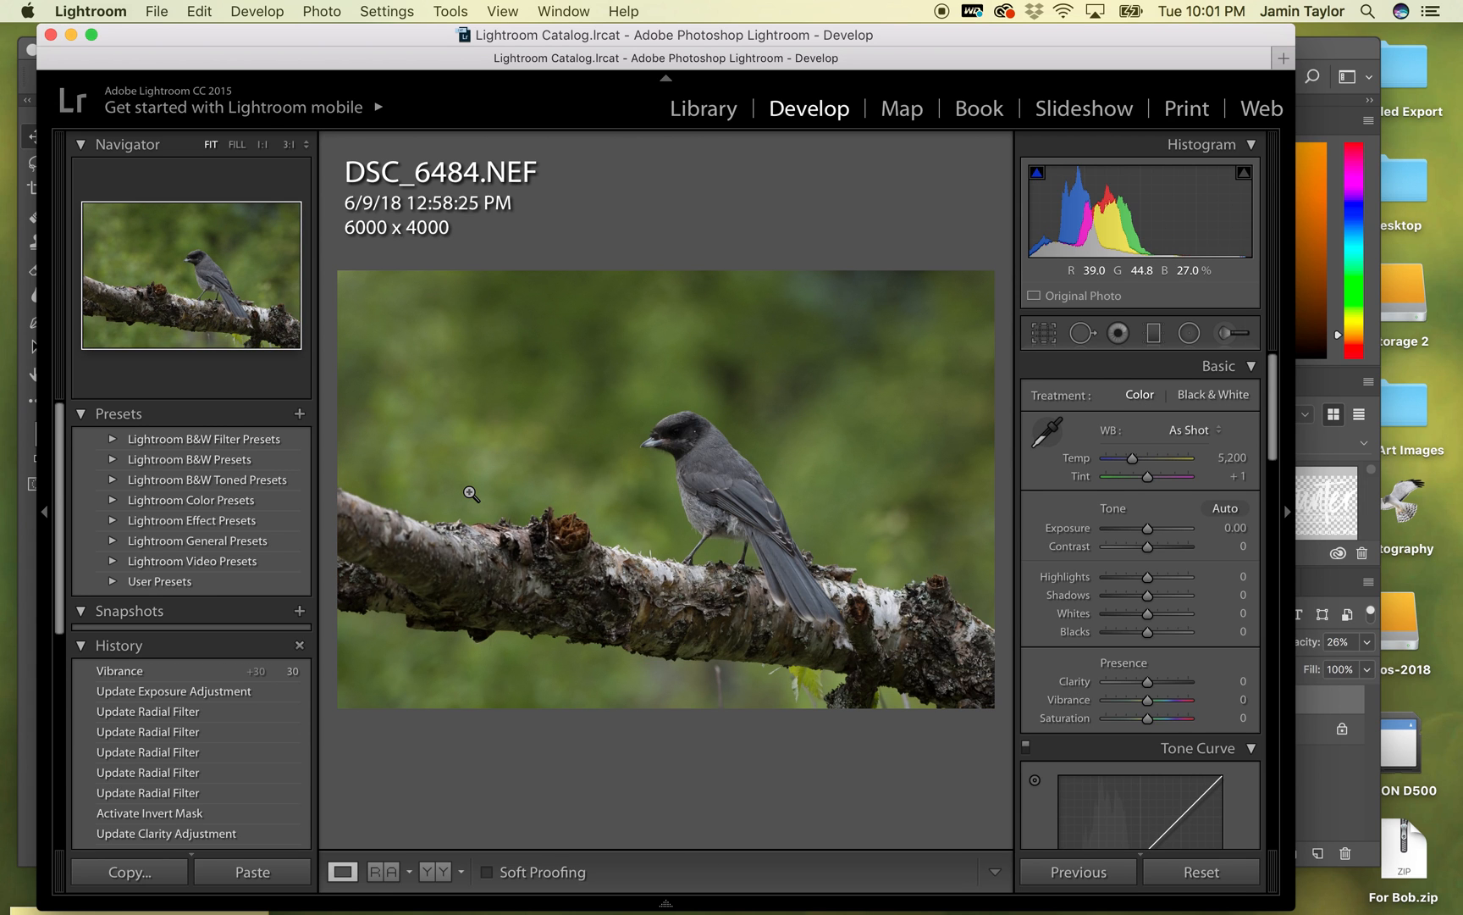
key("Right")
key("Right")
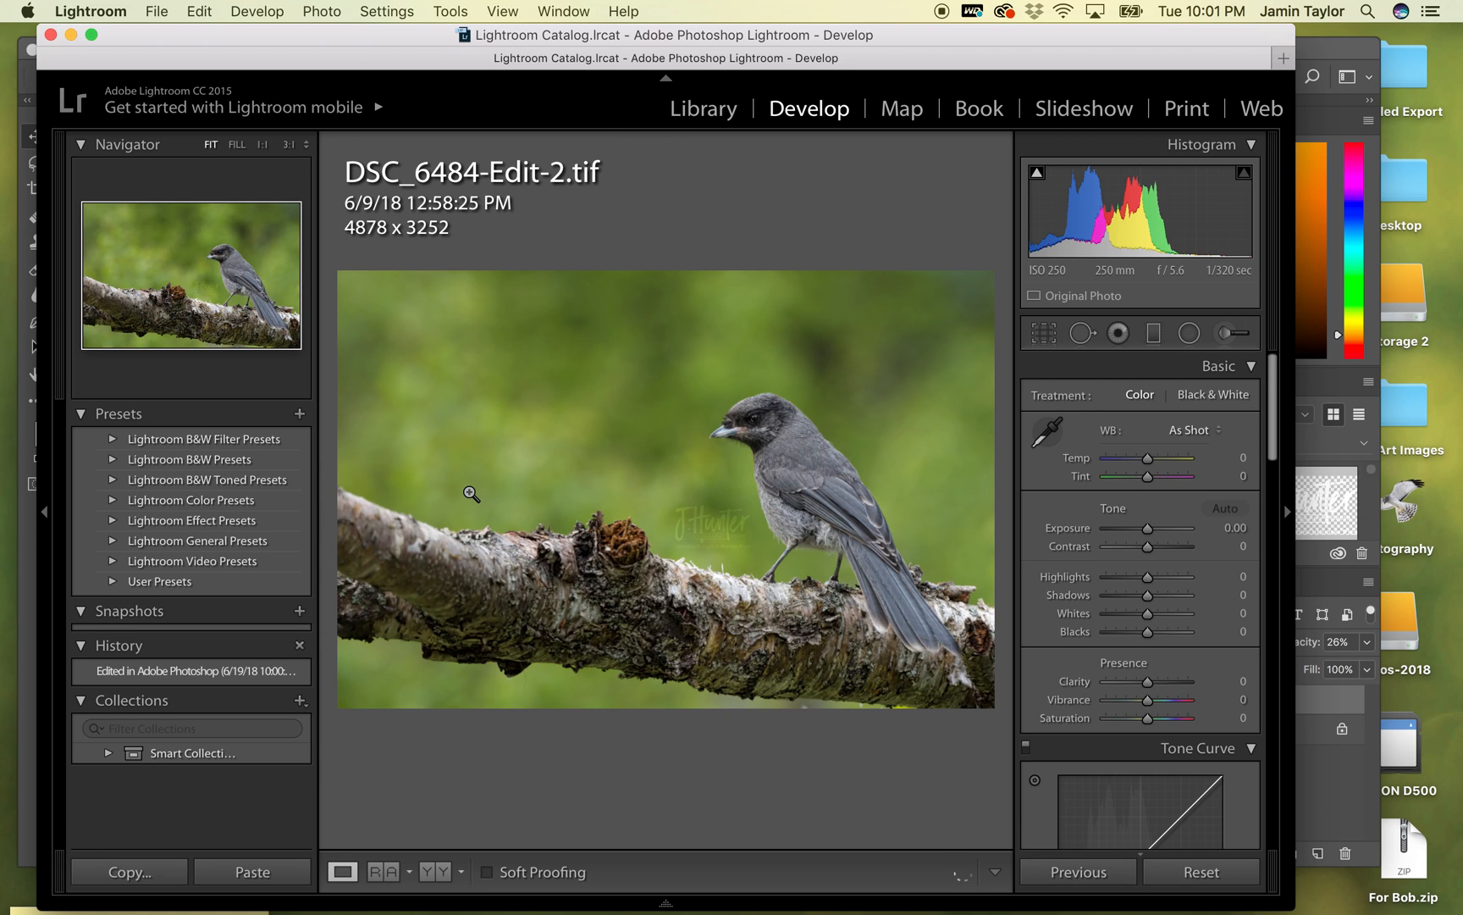
- Minimize the Lightroom window and switch back to Photoshop
left_click(75, 36)
left_click(787, 50)
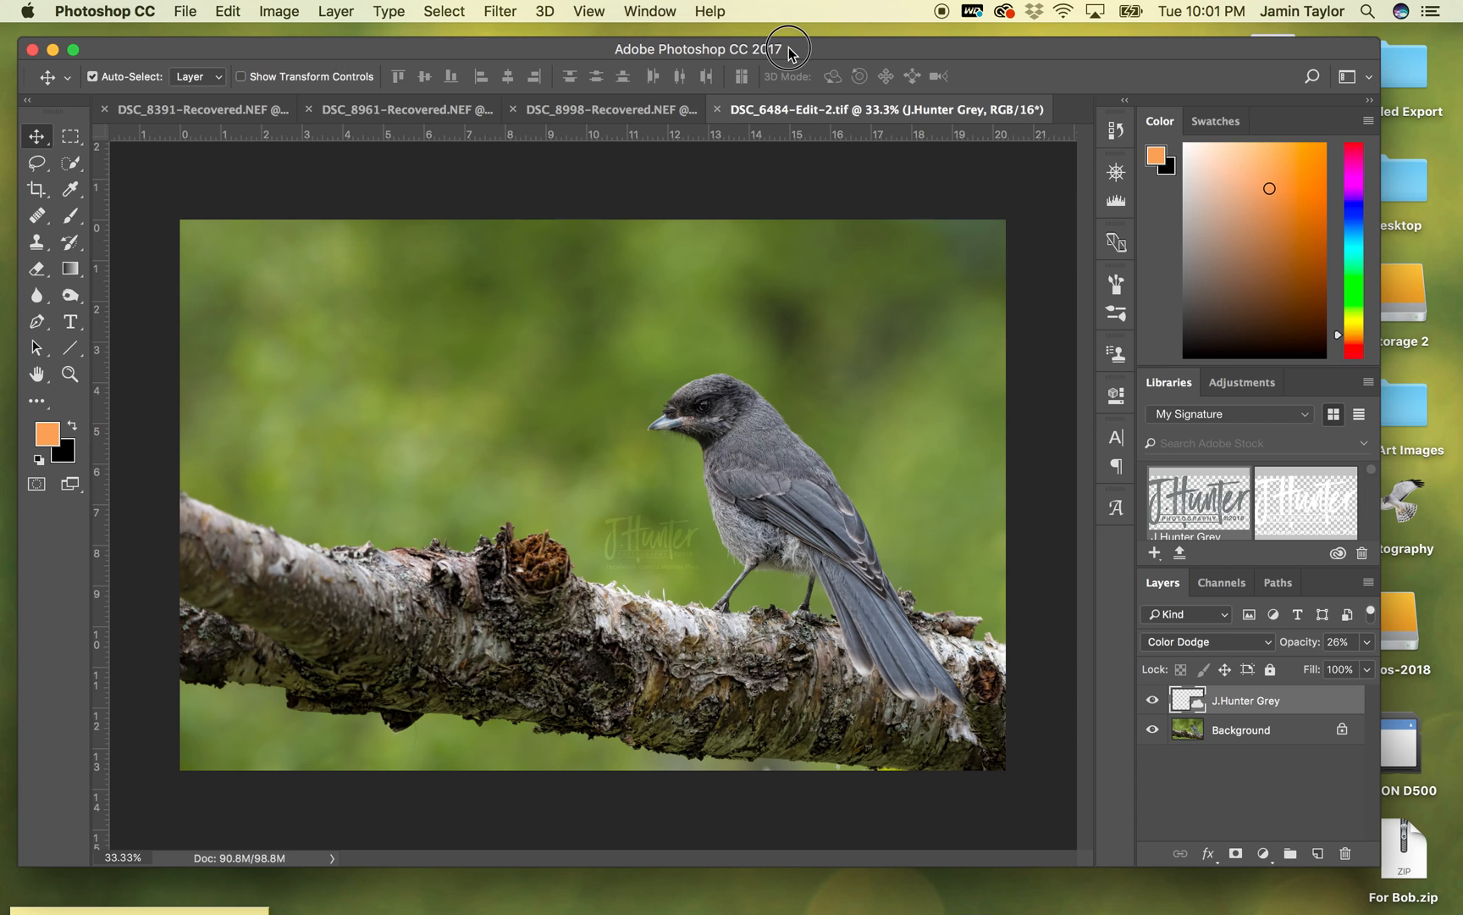
- Resize the bird image to 16 inches wide at a resolution of 180 pixels/inch, keeping its proportions
left_click_drag(795, 47, 793, 44)
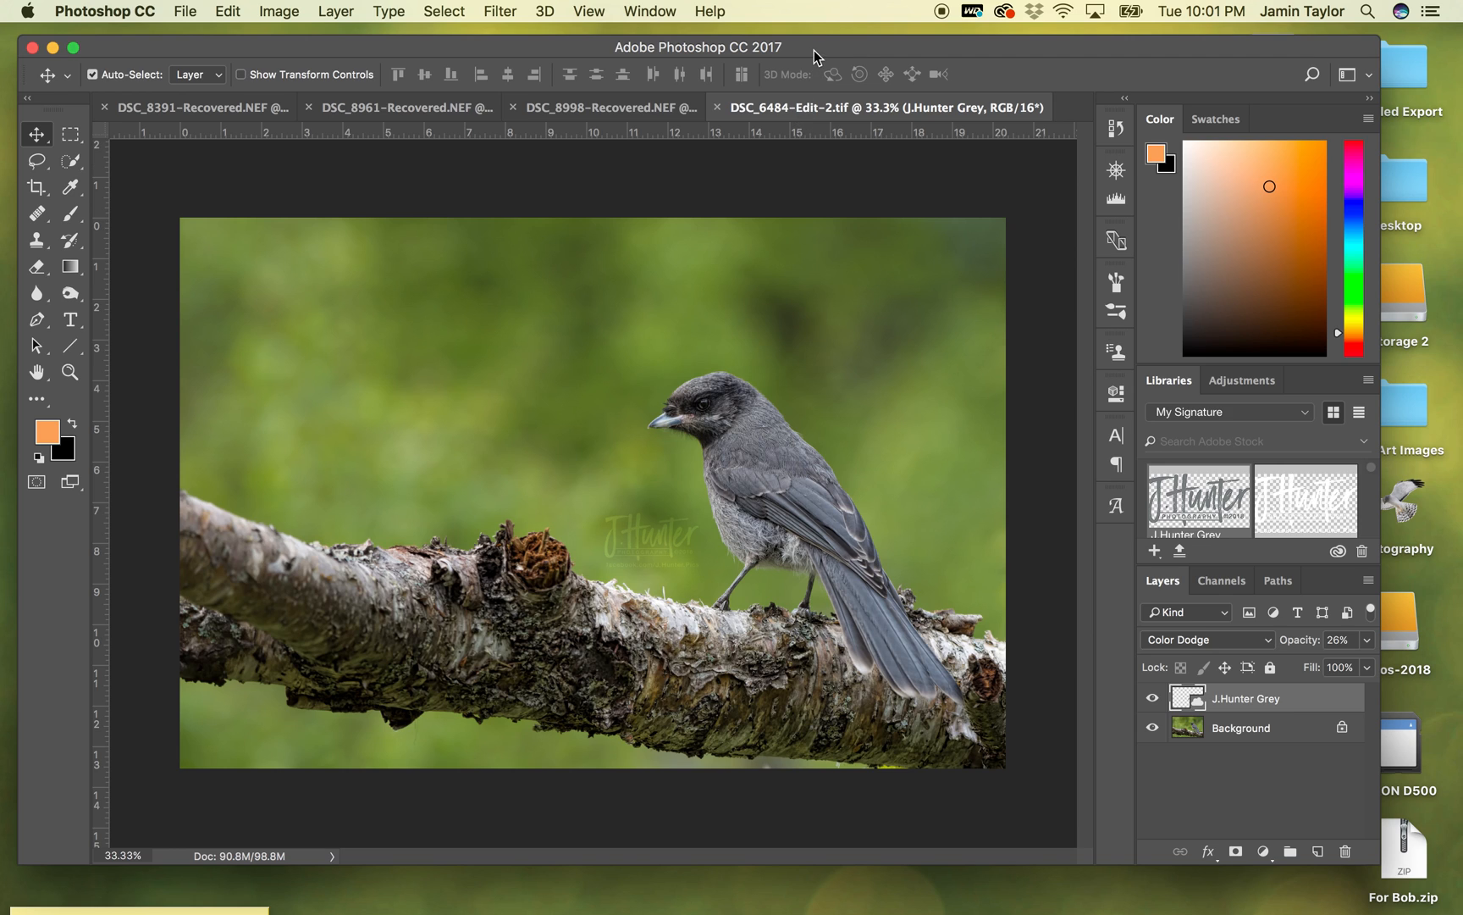
left_click(185, 10)
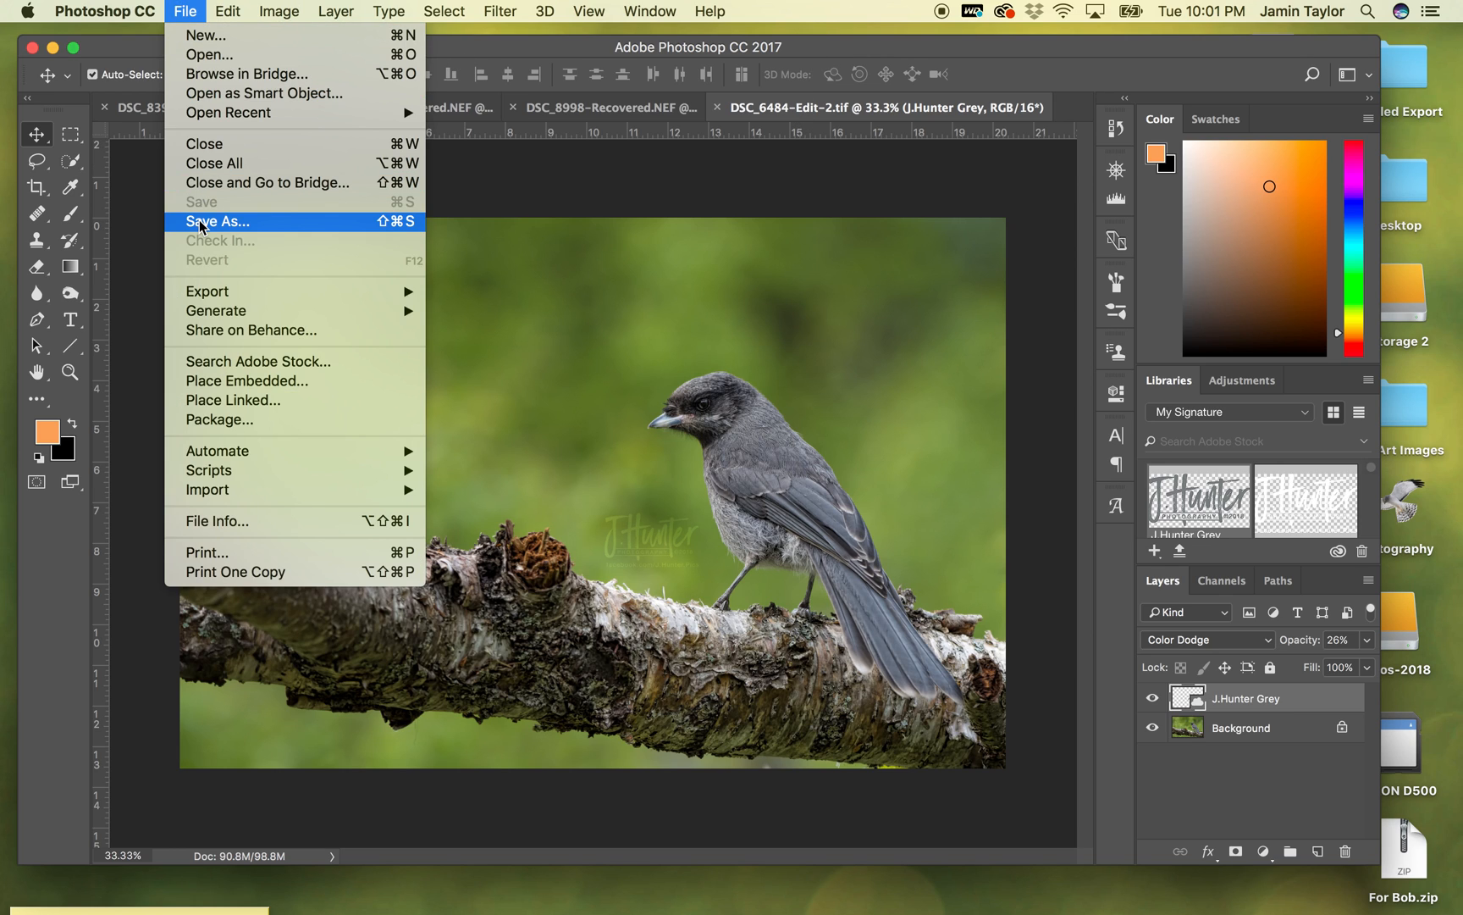
mouse_move(278, 10)
left_click(284, 168)
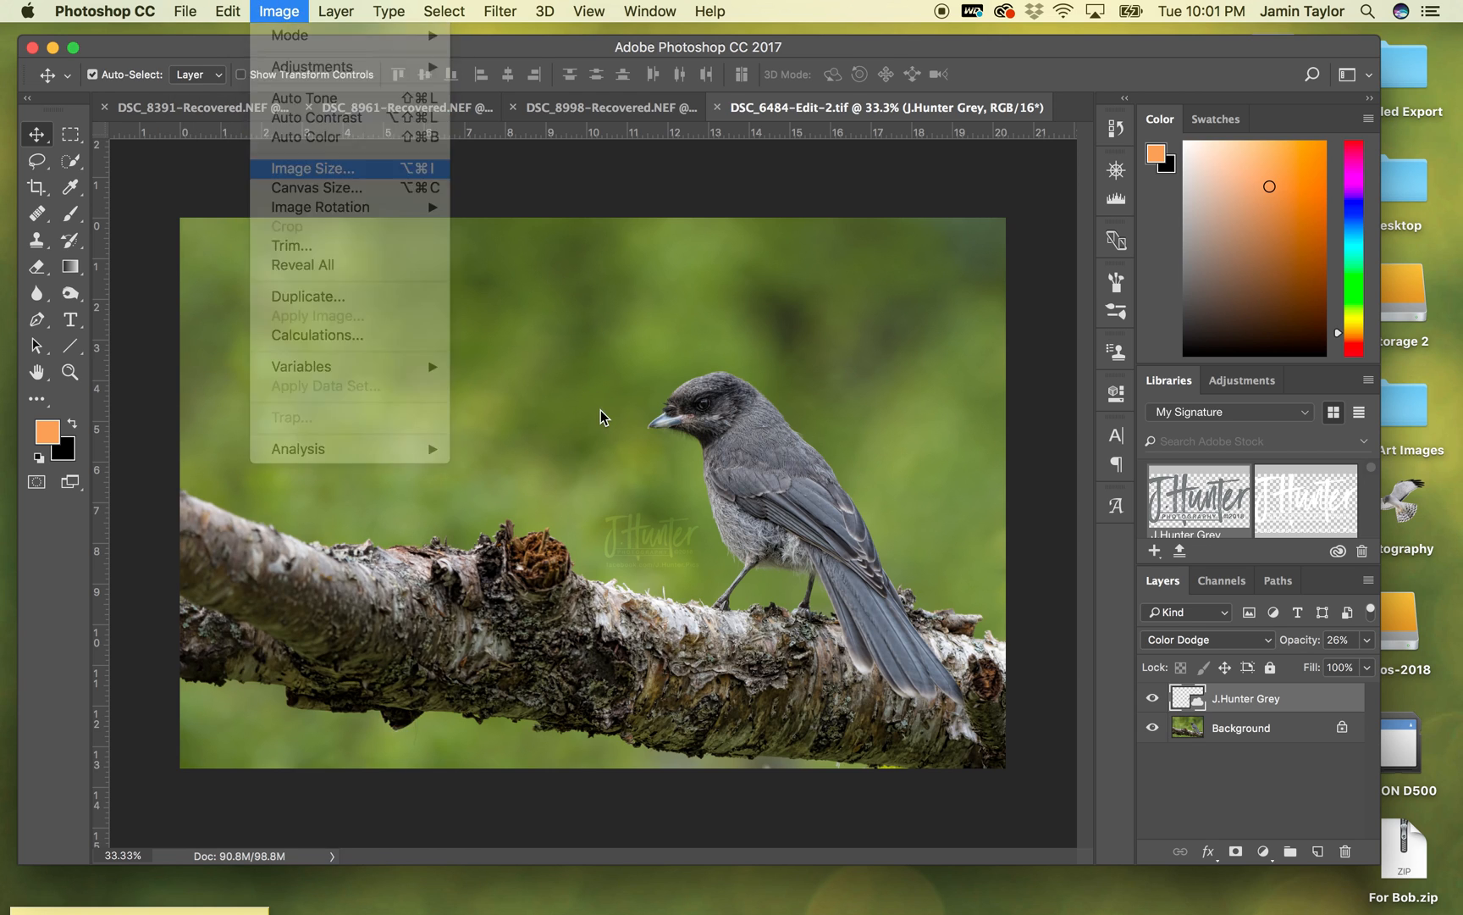
type("16")
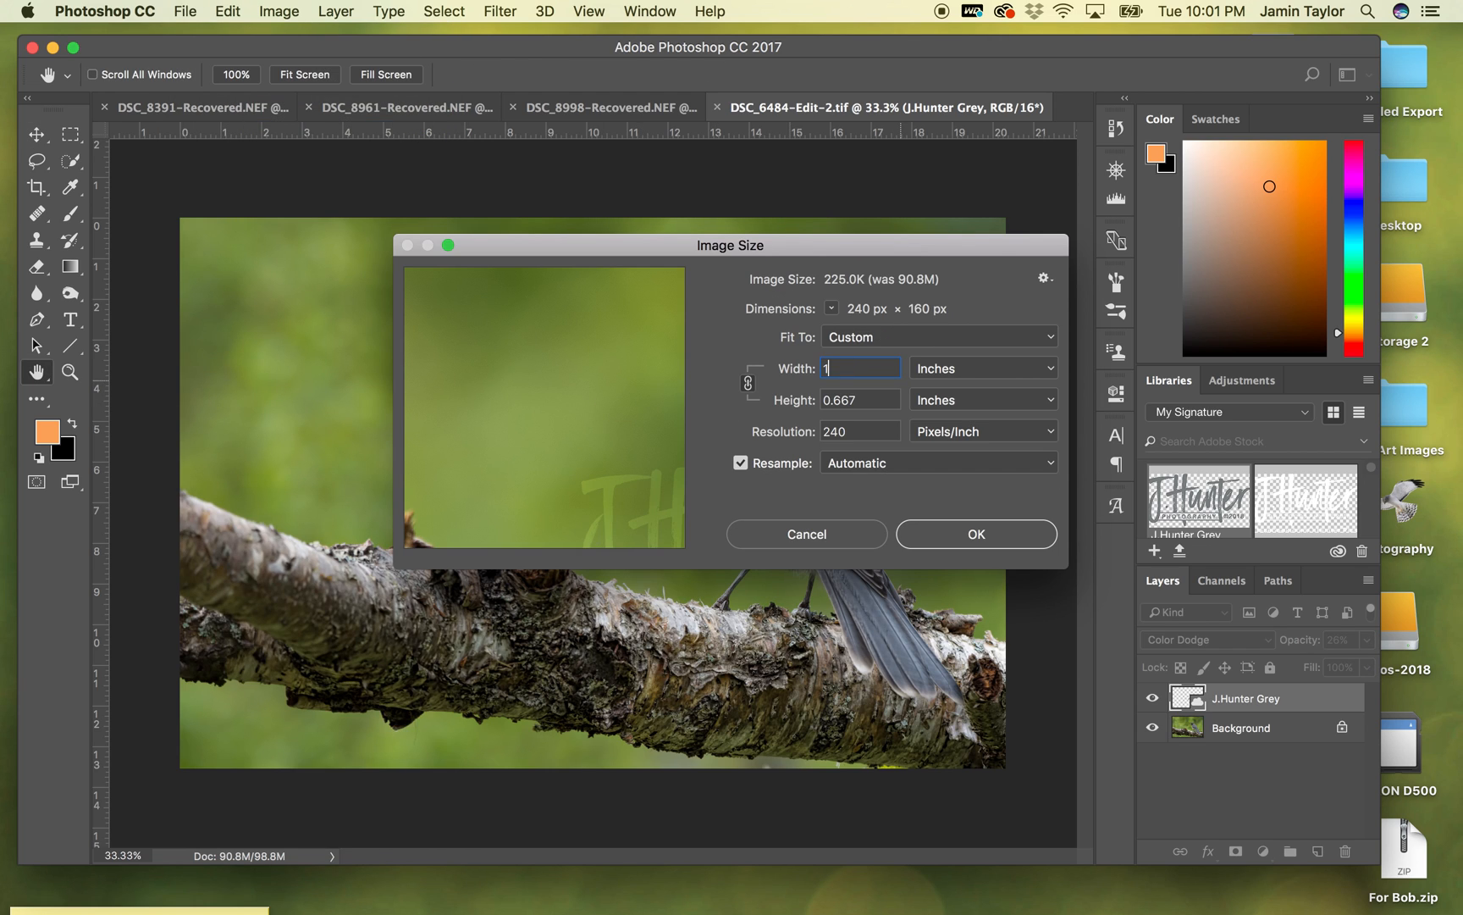
key("Tab")
key("Tab")
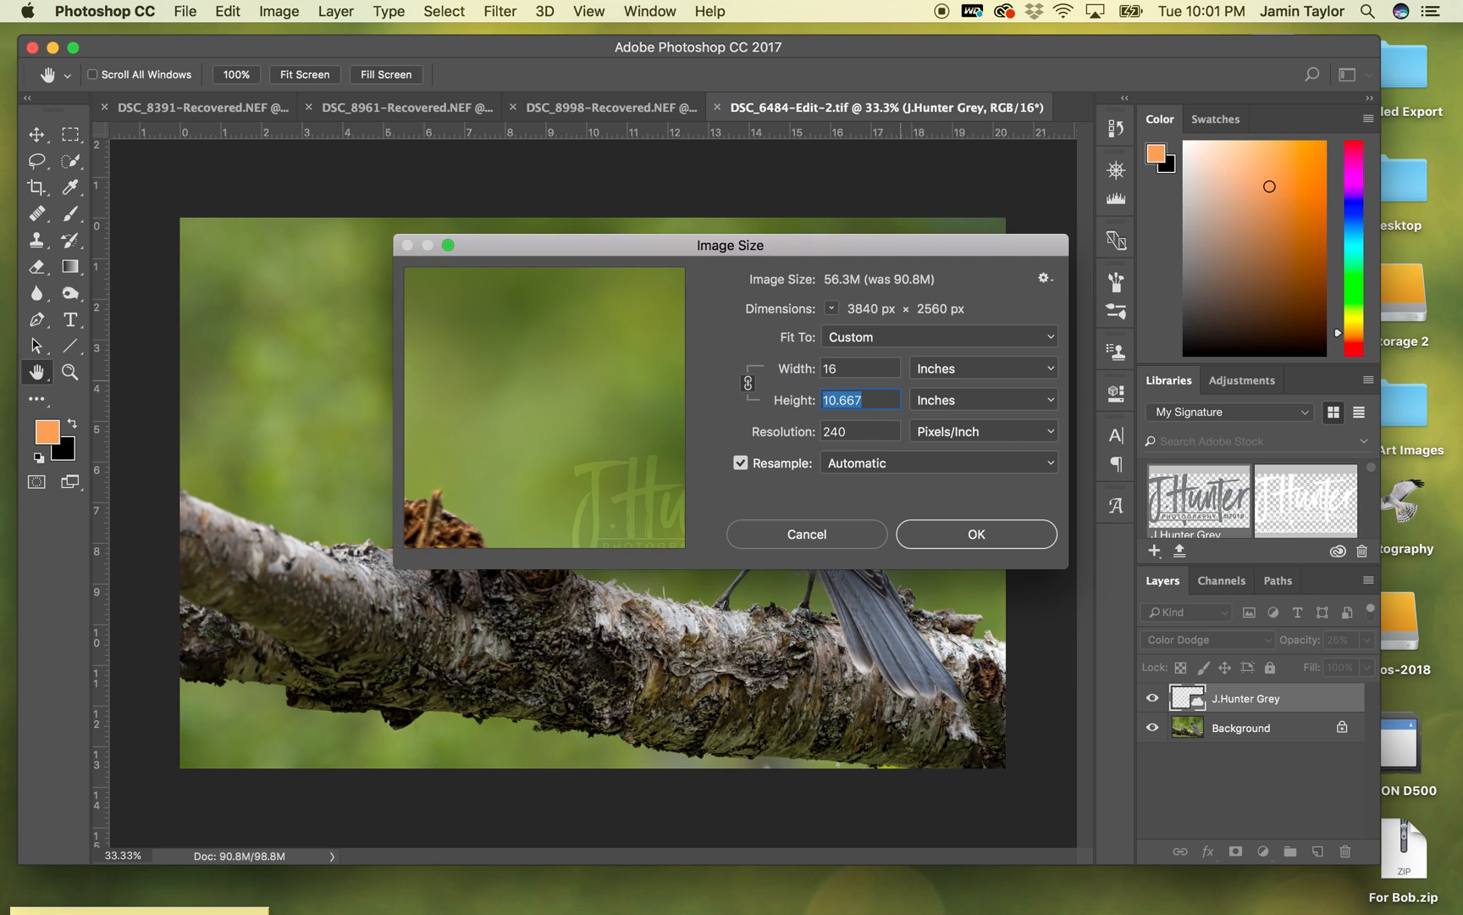
type("180")
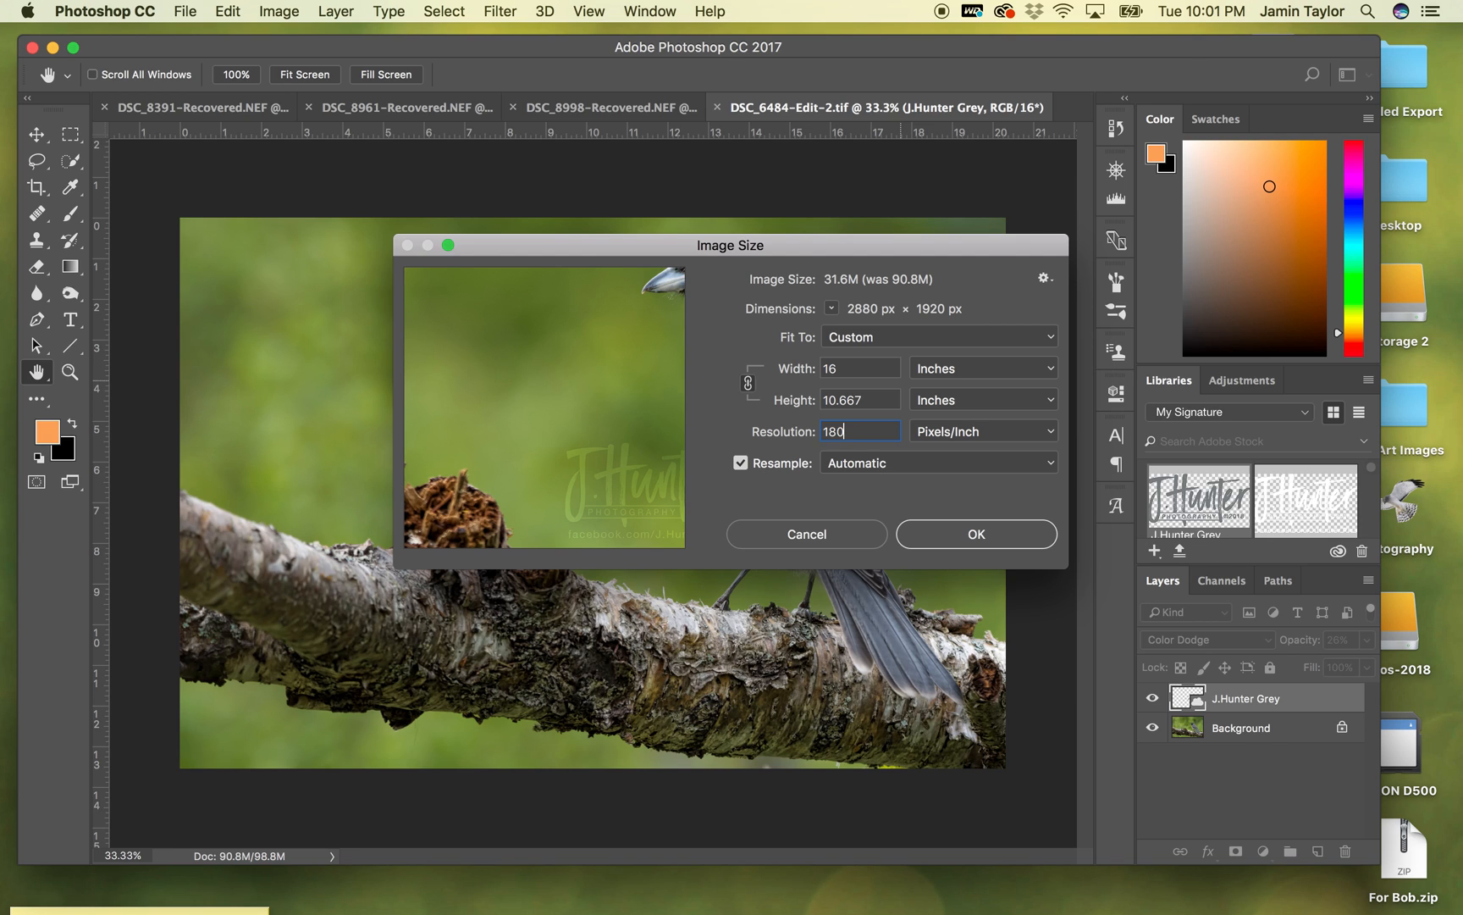
key("Return")
key("v")
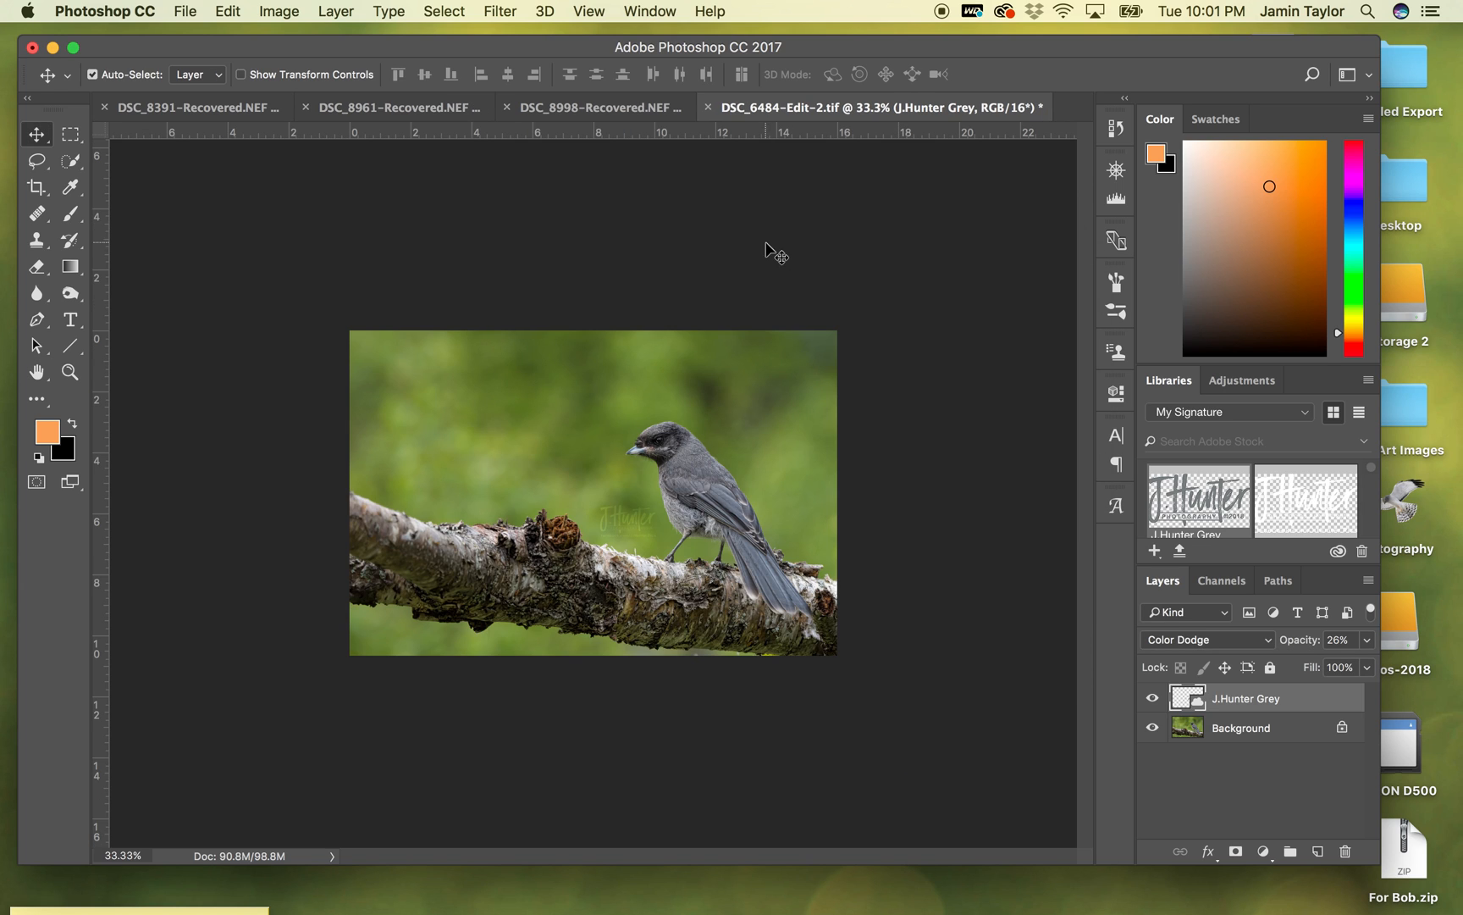
- Save a JPEG copy of the resized image to the Desktop as Gray Jay.jpg with maximum quality 12 and Progressive format
left_click(185, 12)
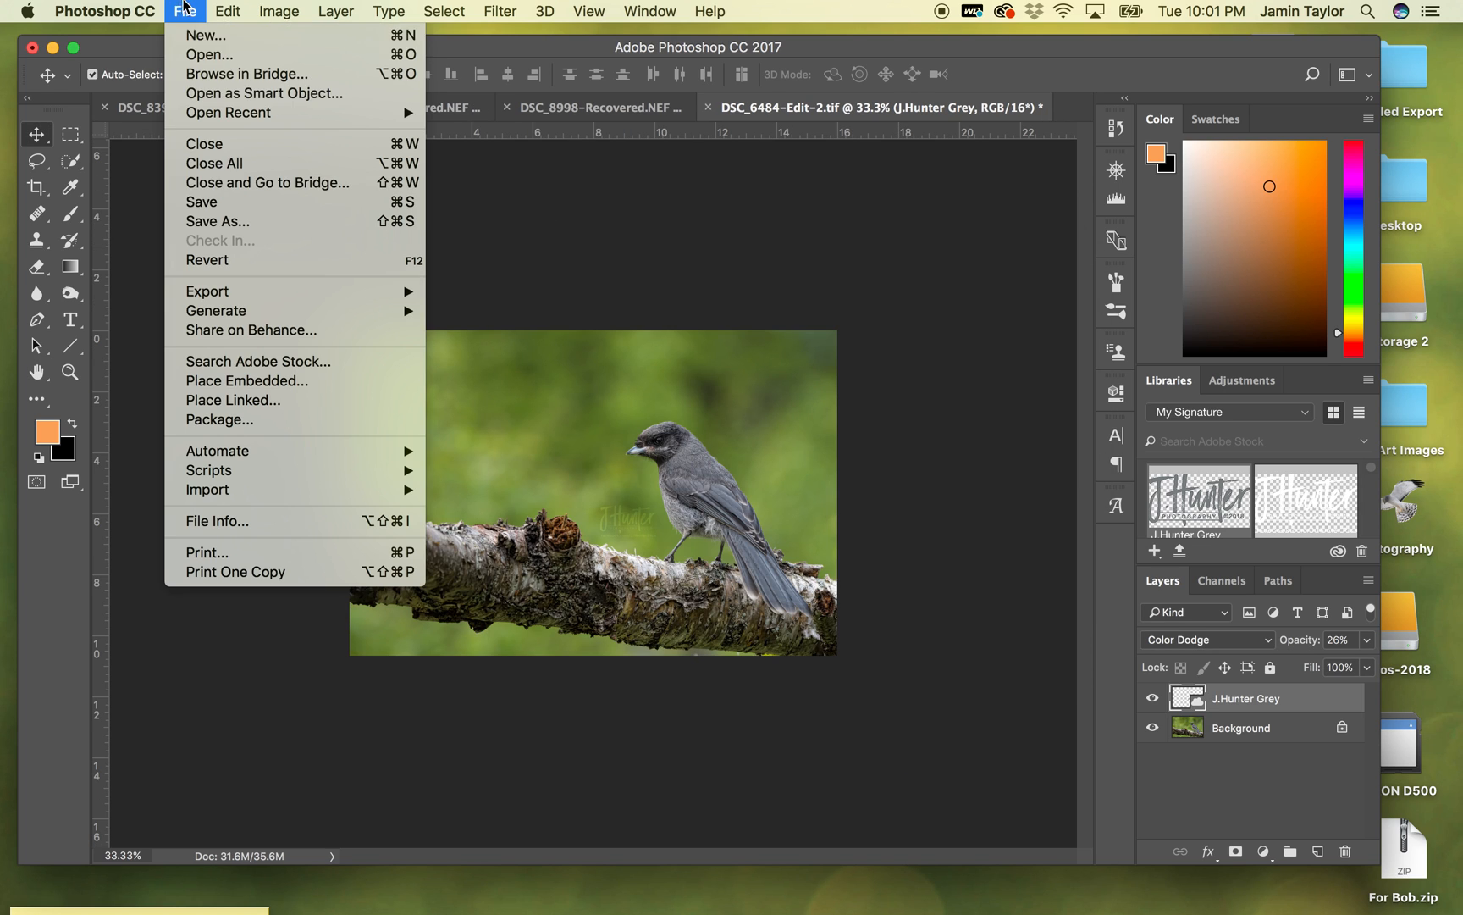
left_click(214, 224)
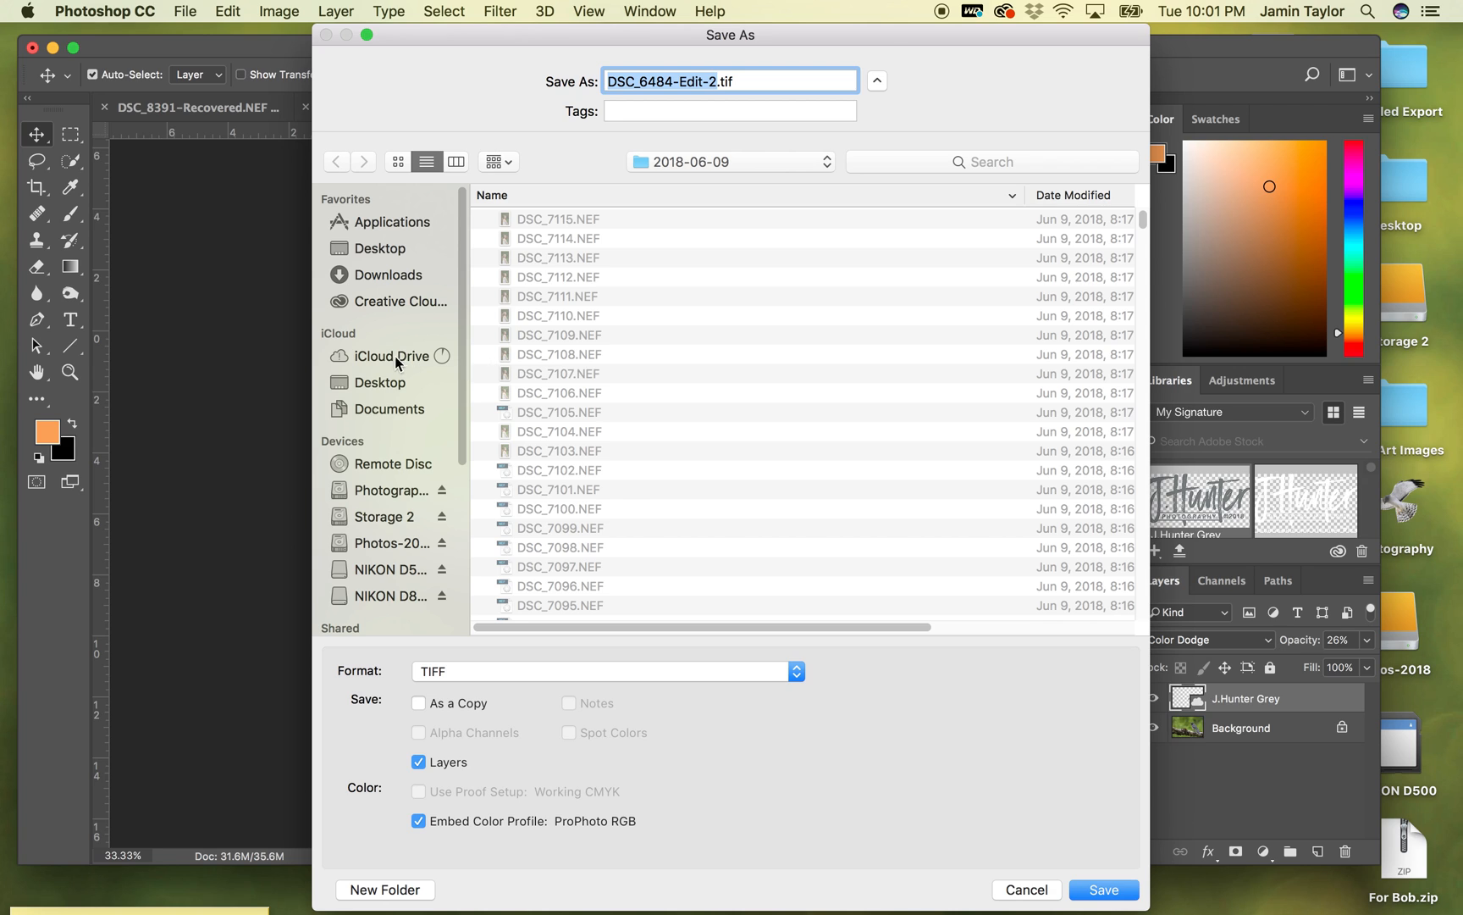
left_click(369, 247)
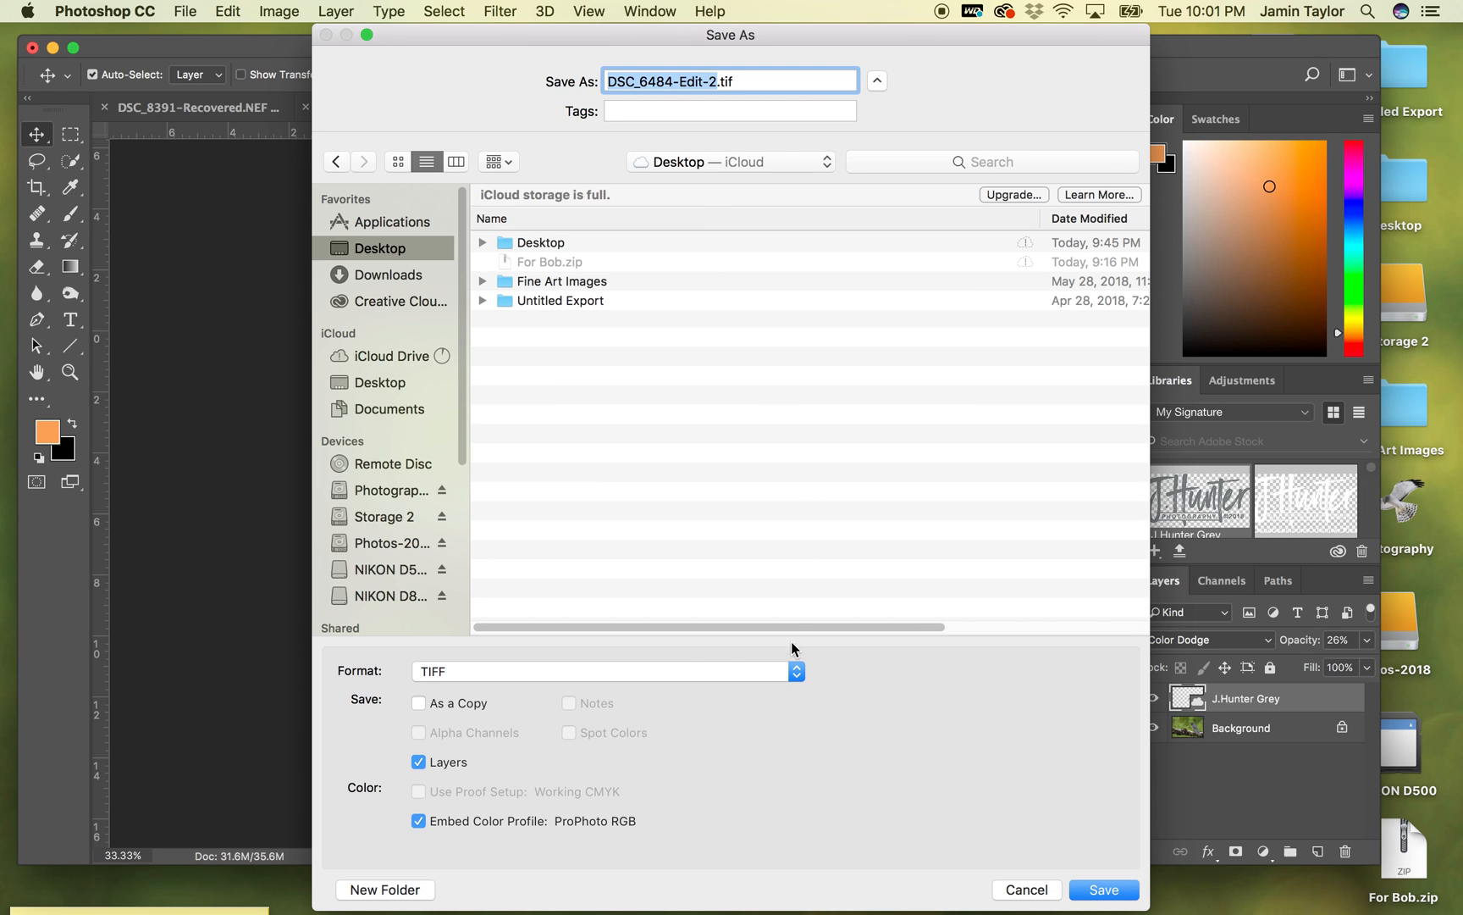
left_click(709, 670)
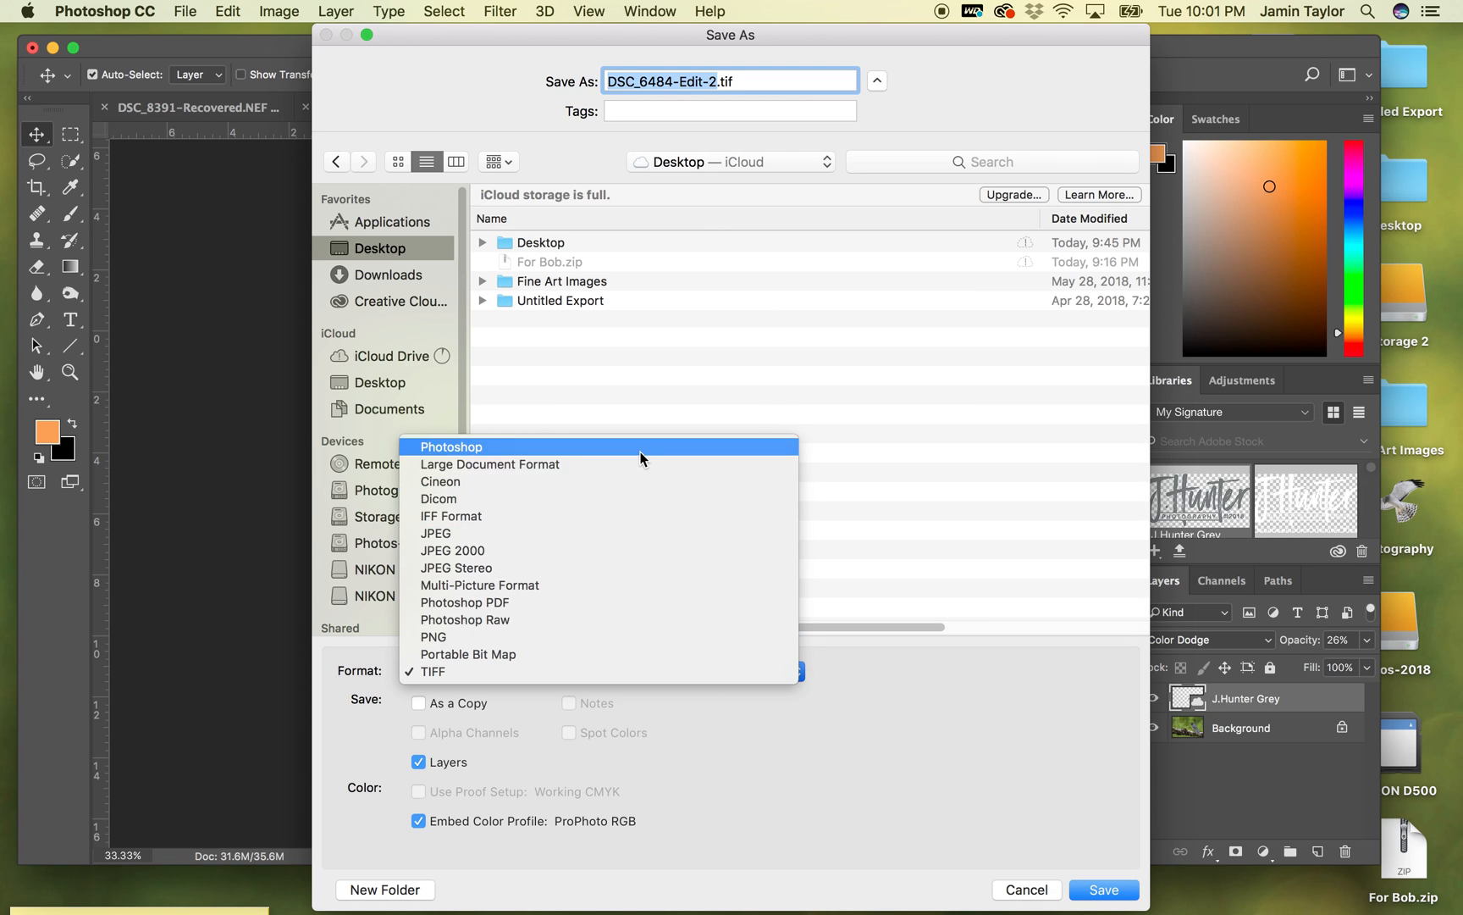
left_click(630, 533)
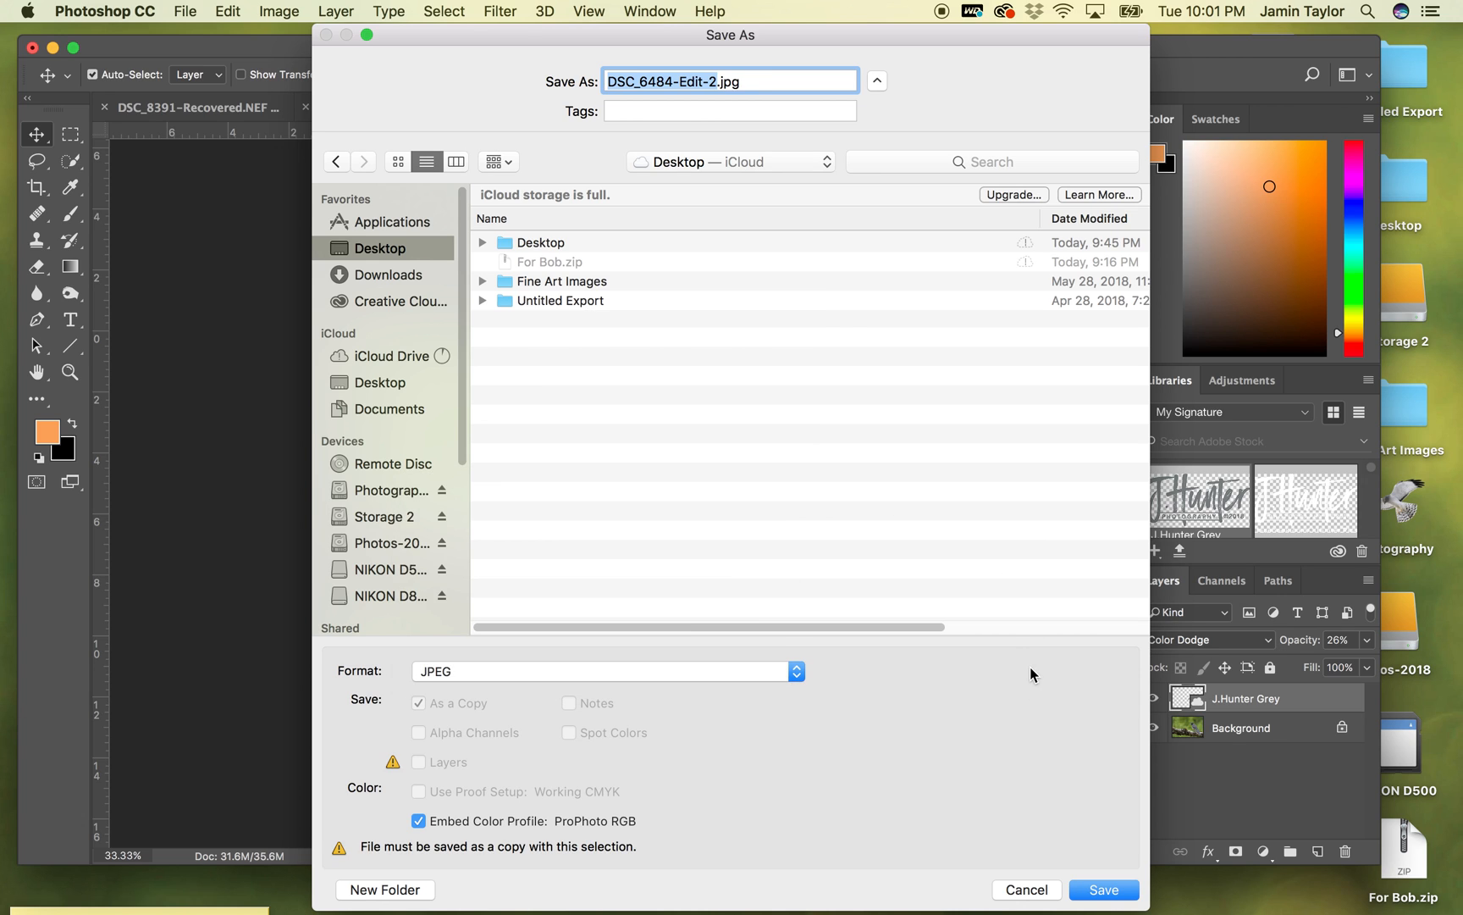
type("Gray Jay")
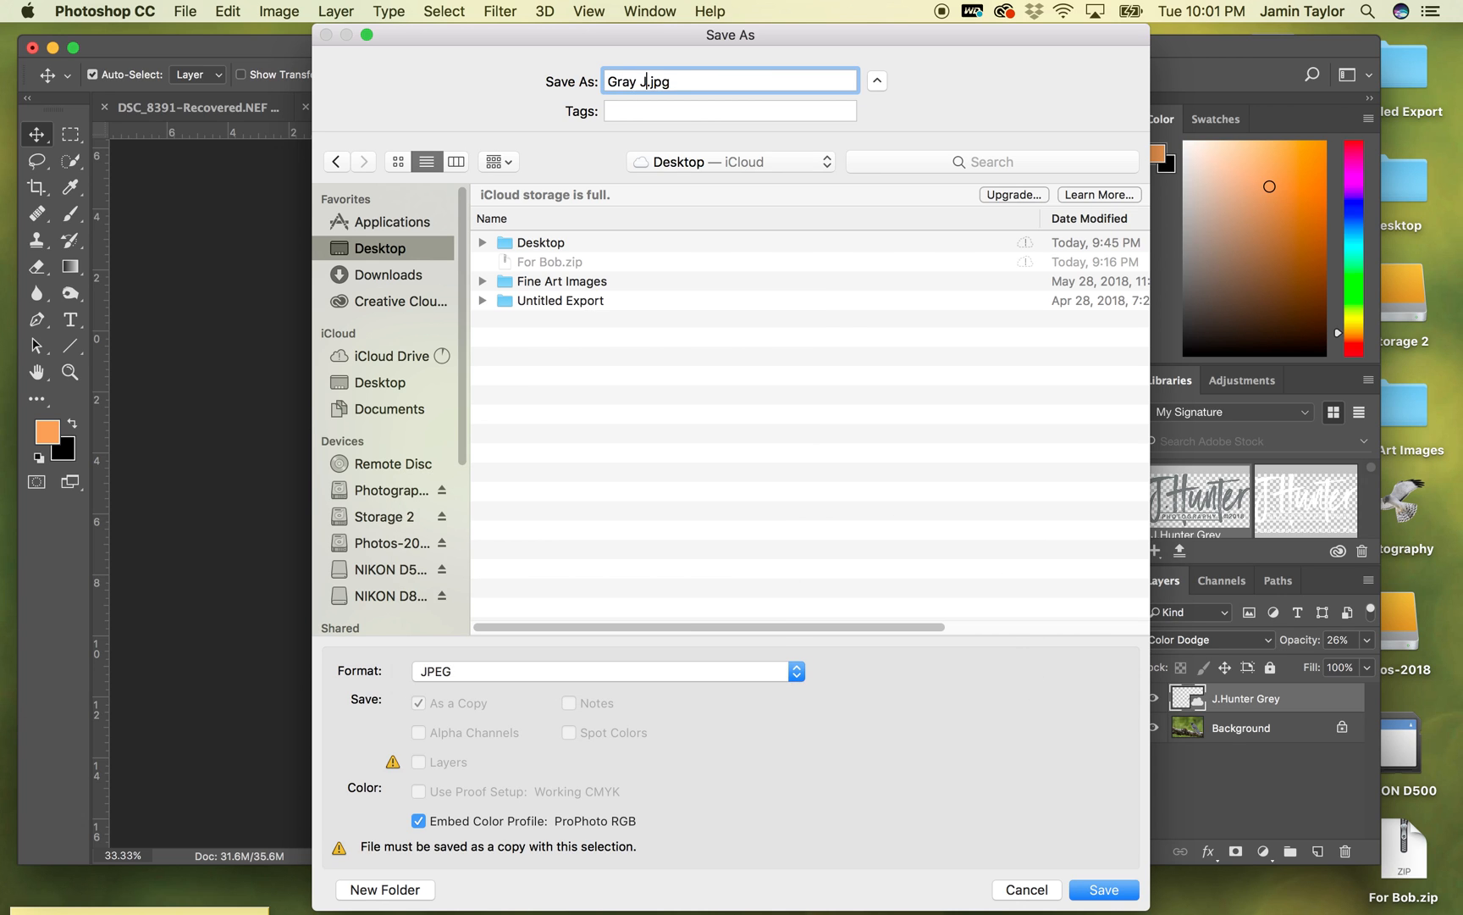
key("Return")
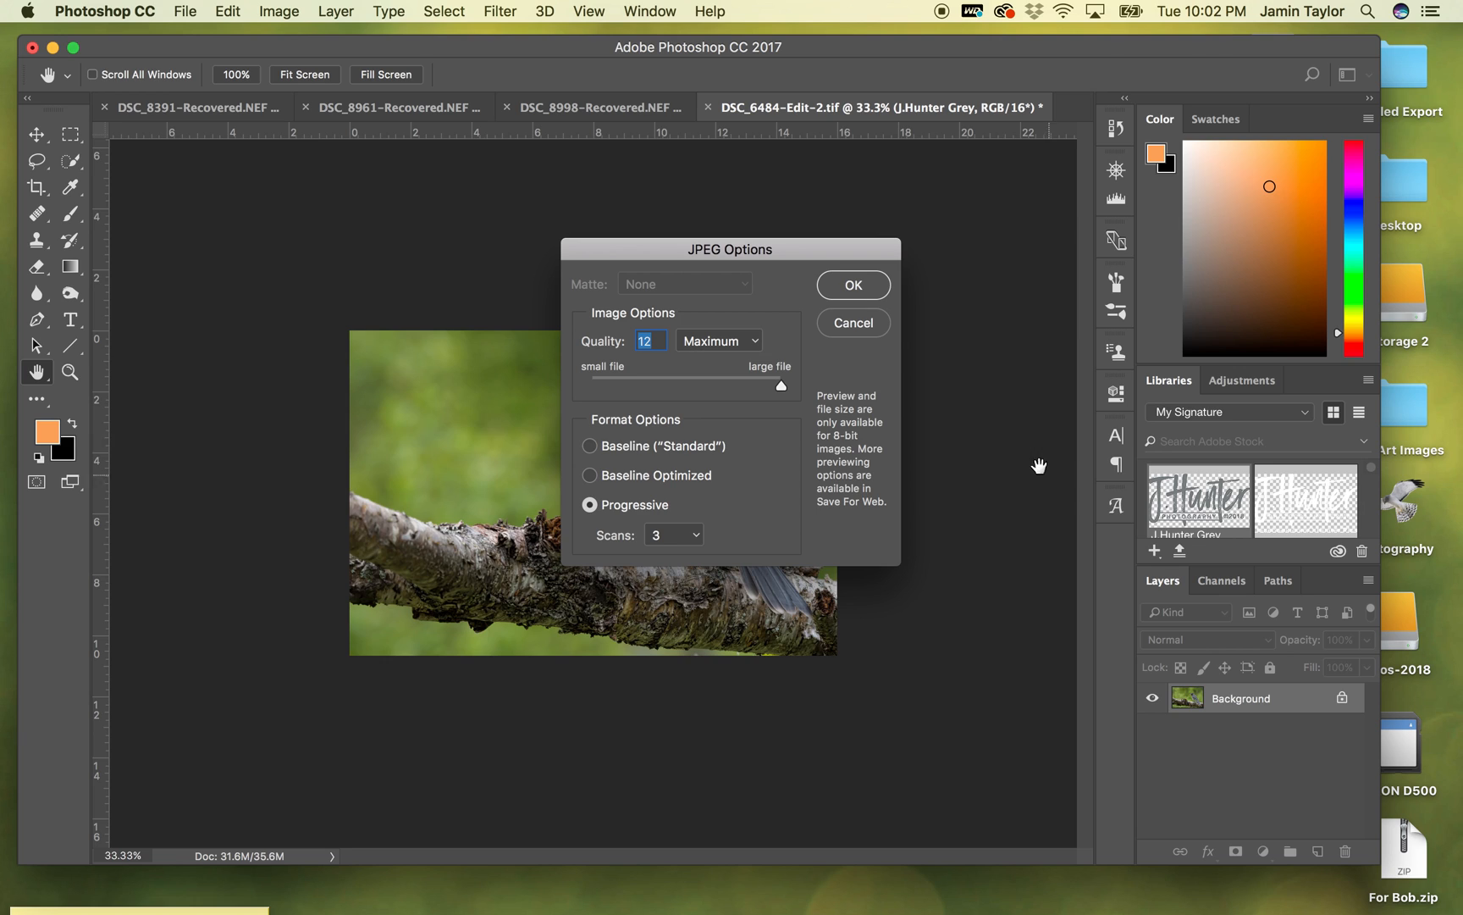
left_click(854, 287)
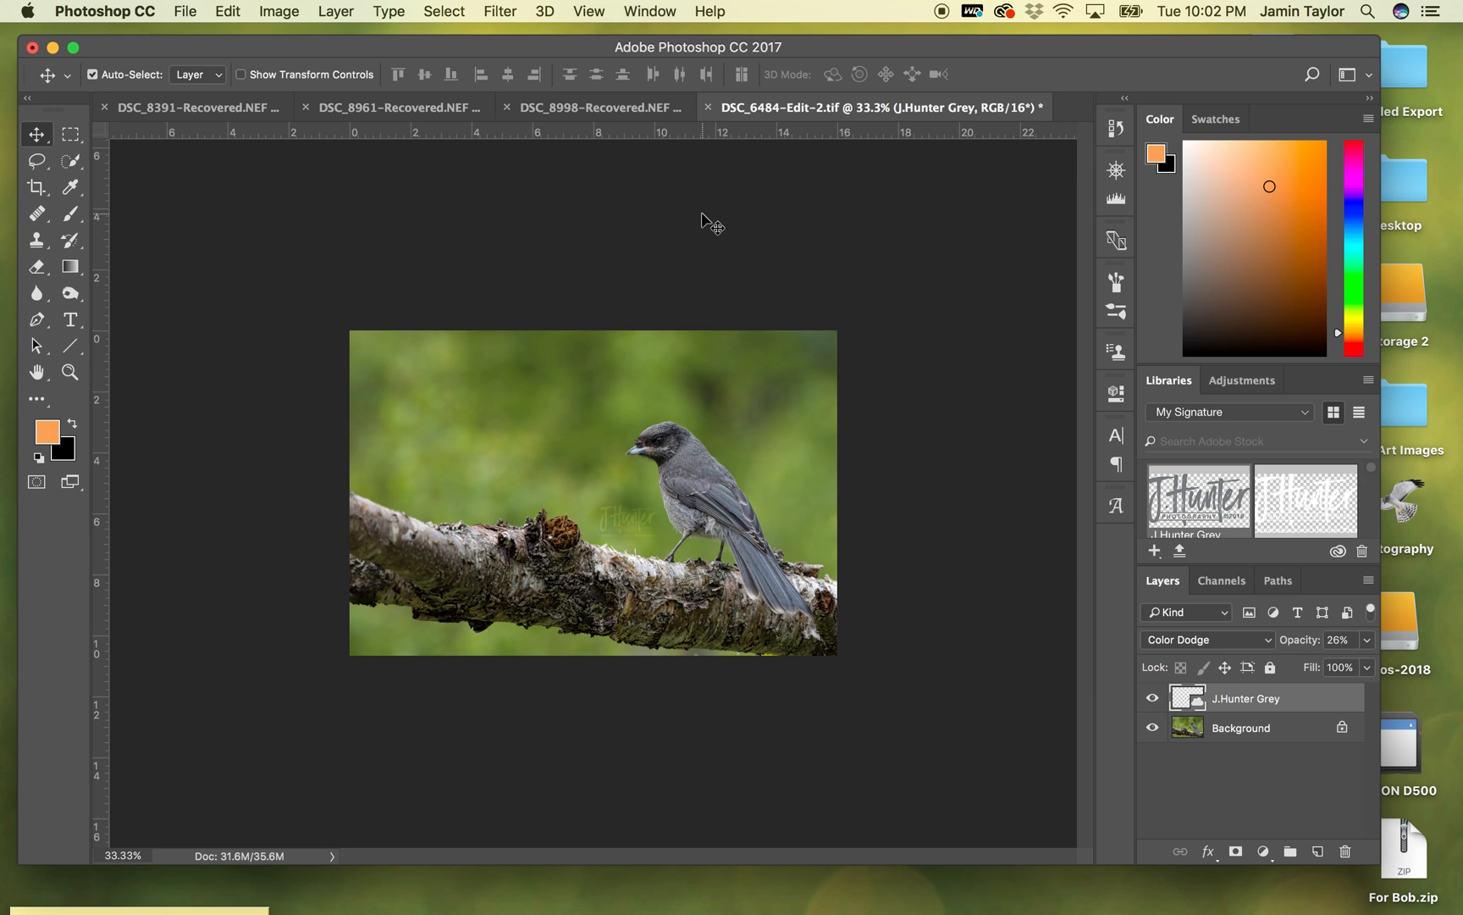
mouse_move(599, 49)
left_mouse_down()
mouse_move(631, 57)
mouse_move(612, 52)
left_mouse_up()
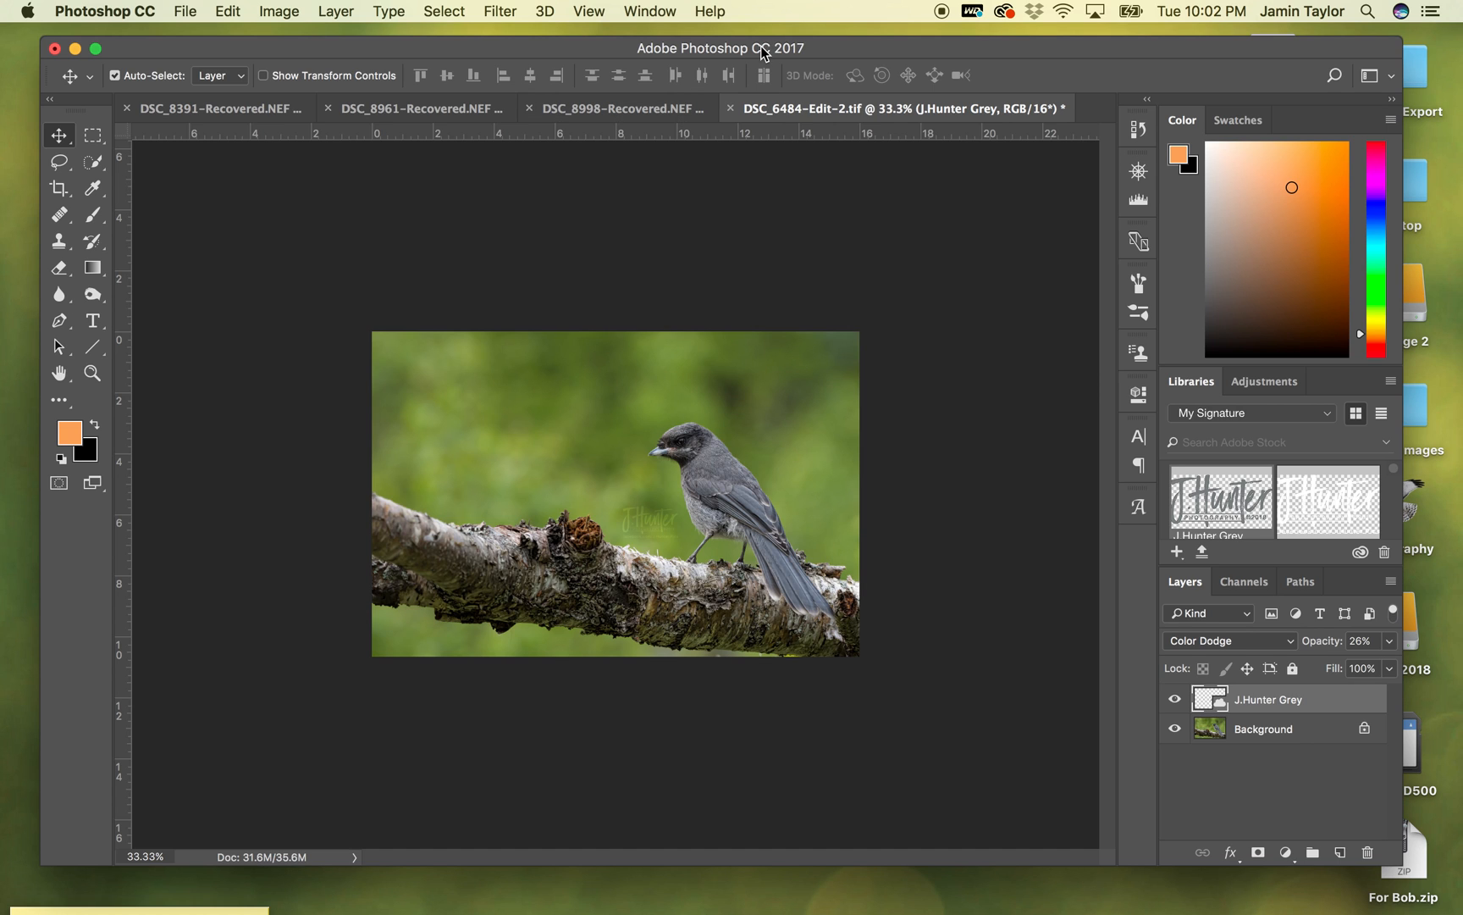
left_click_drag(819, 51, 835, 47)
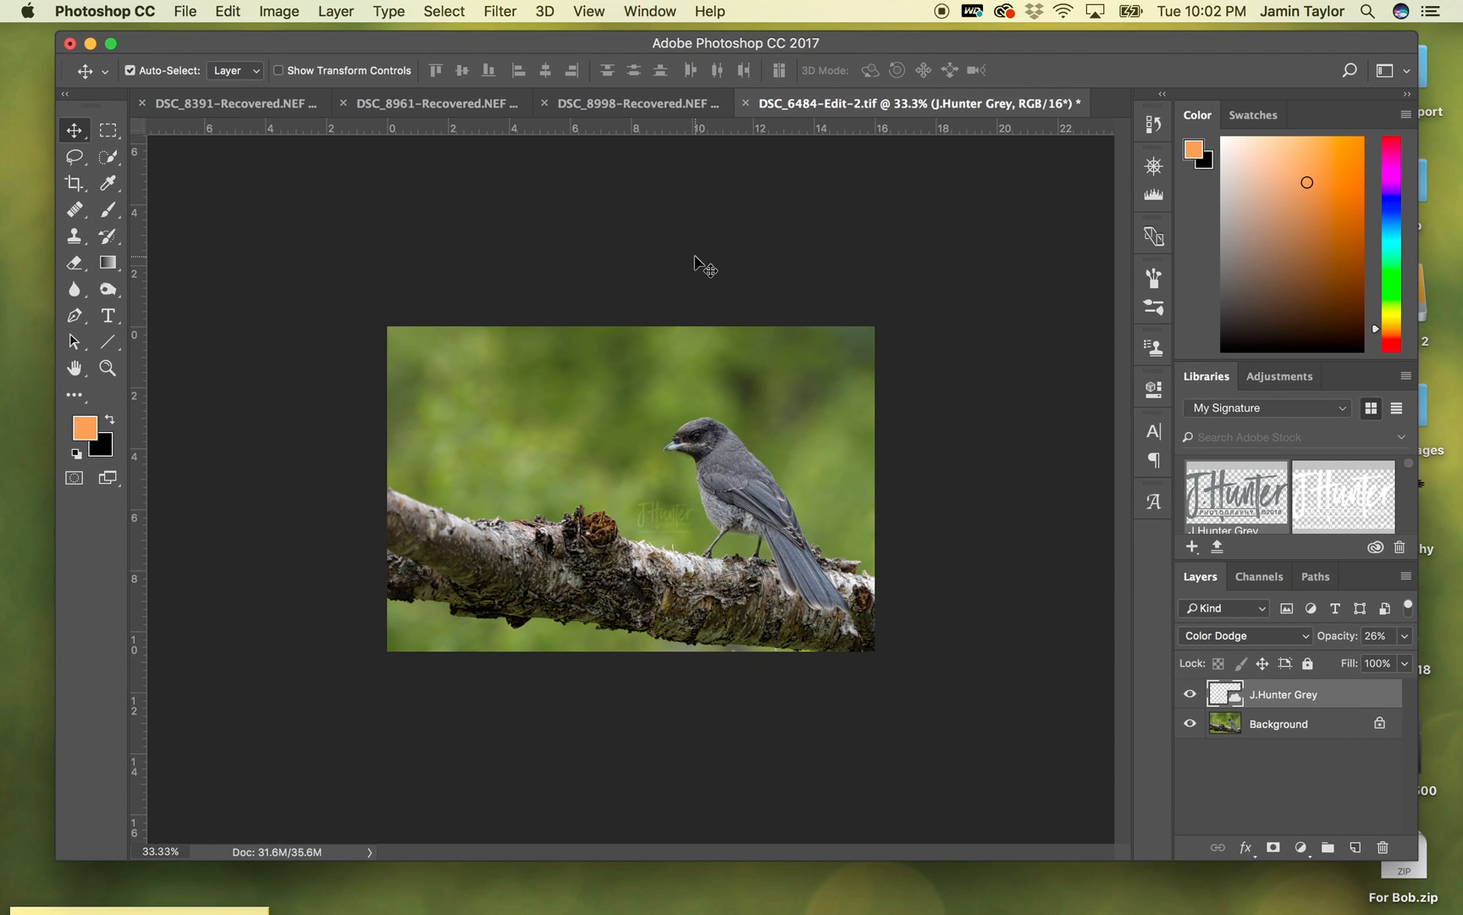